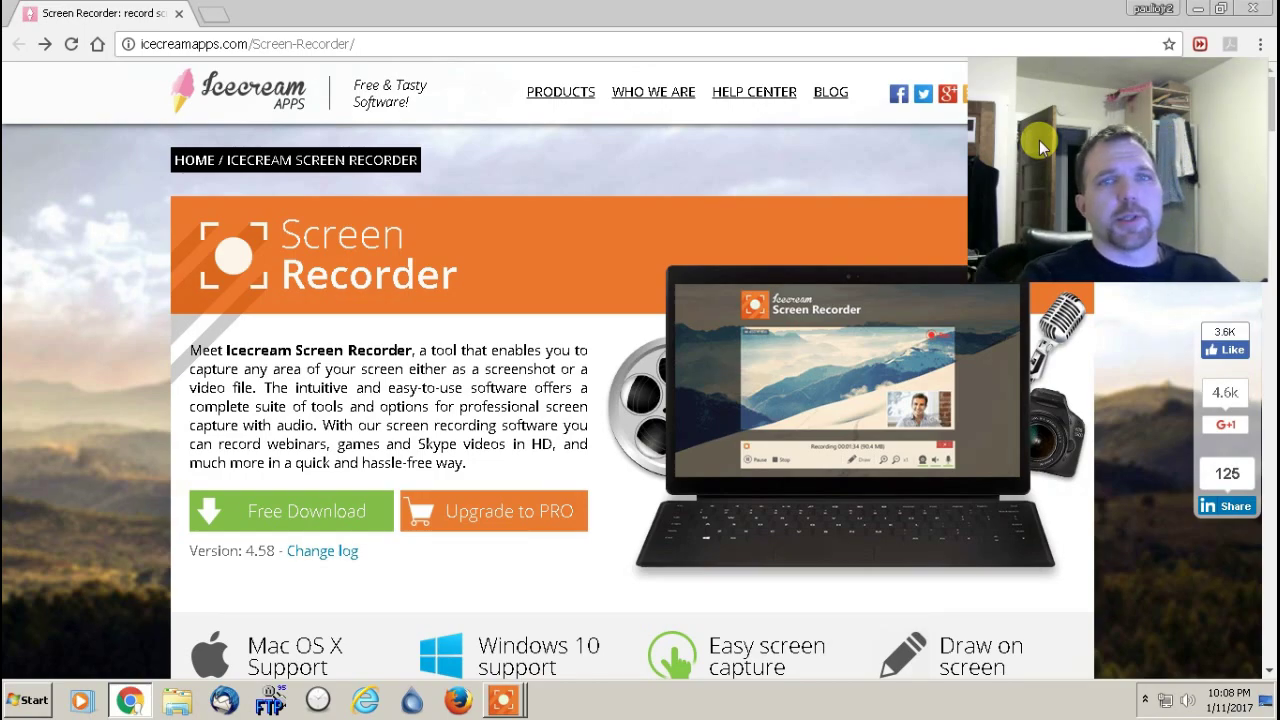
- Examine the Screen Recorder product page, its web address and its download and upgrade offers
mouse_move(922, 130)
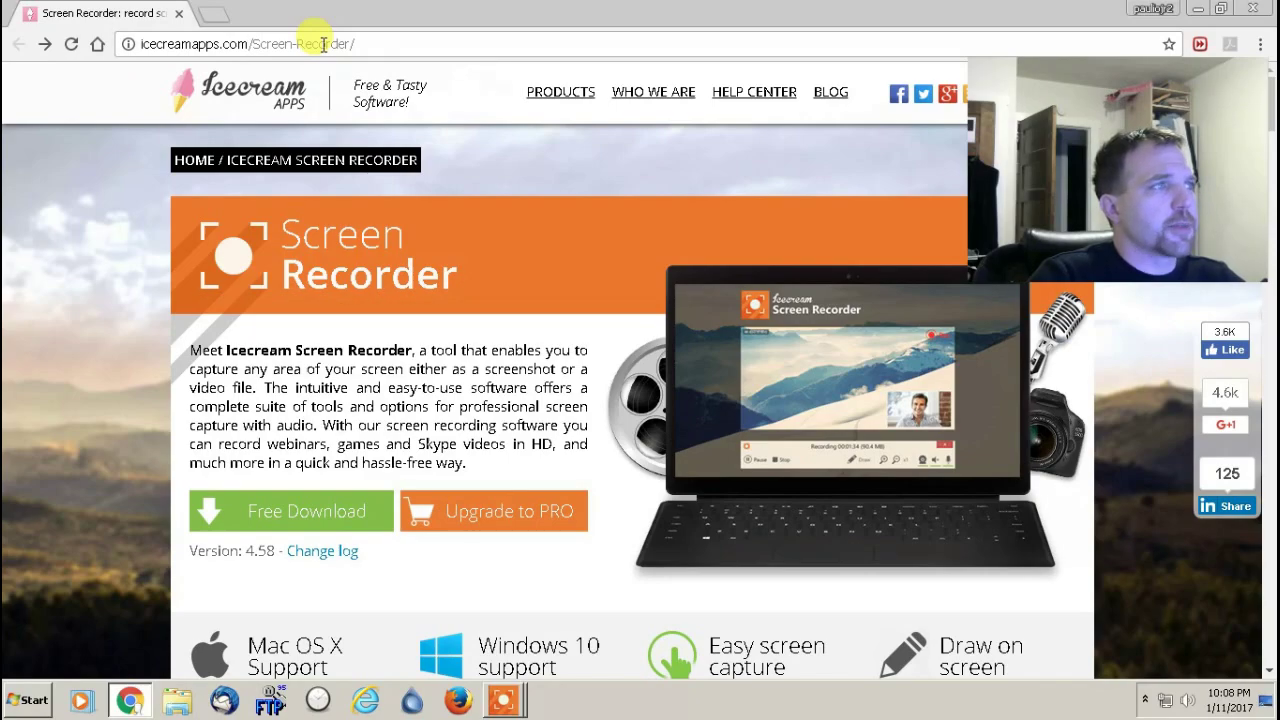
left_click(323, 44)
left_click(334, 40)
triple_click(334, 40)
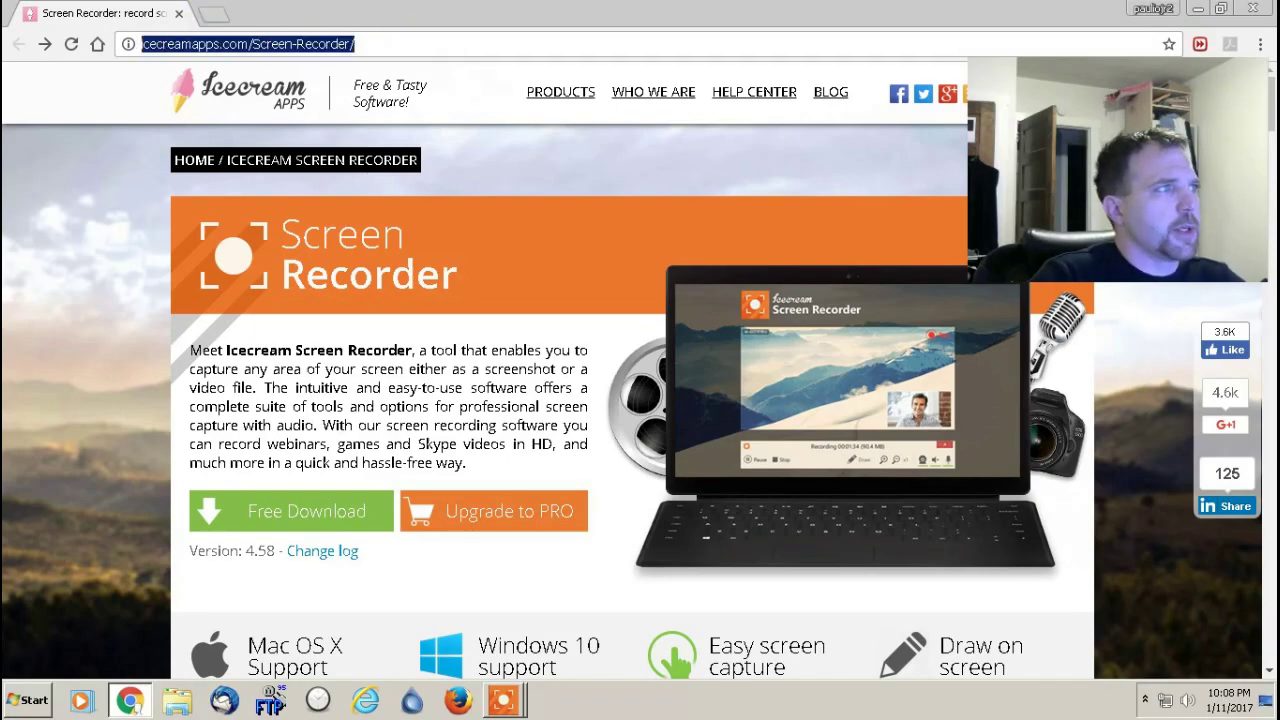
left_click(417, 44)
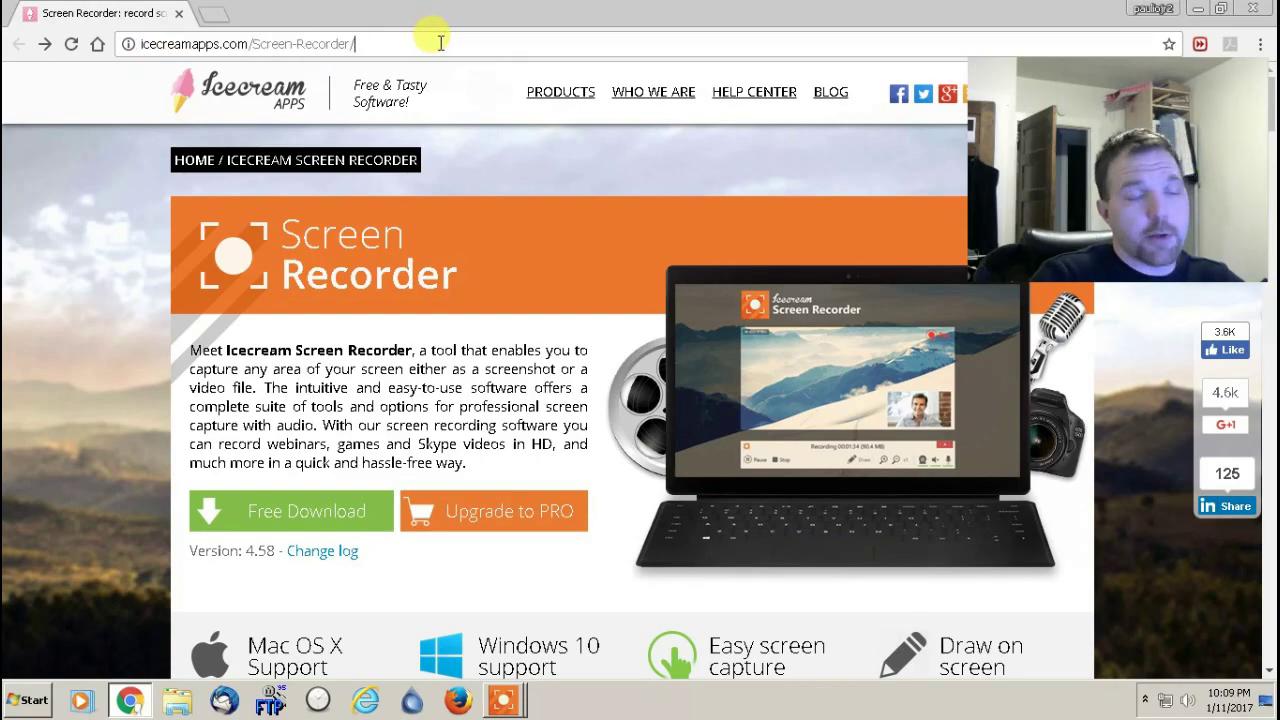
scroll(480, 310, "down", 1)
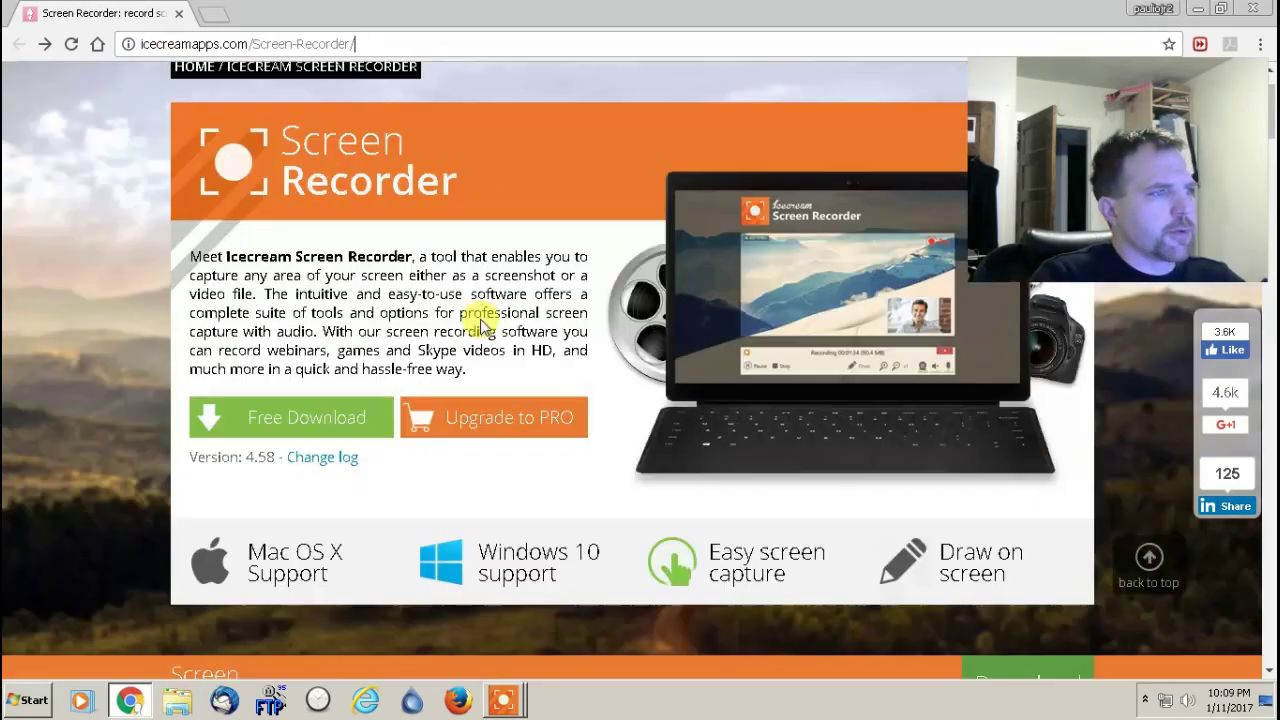
scroll(484, 320, "up", 1)
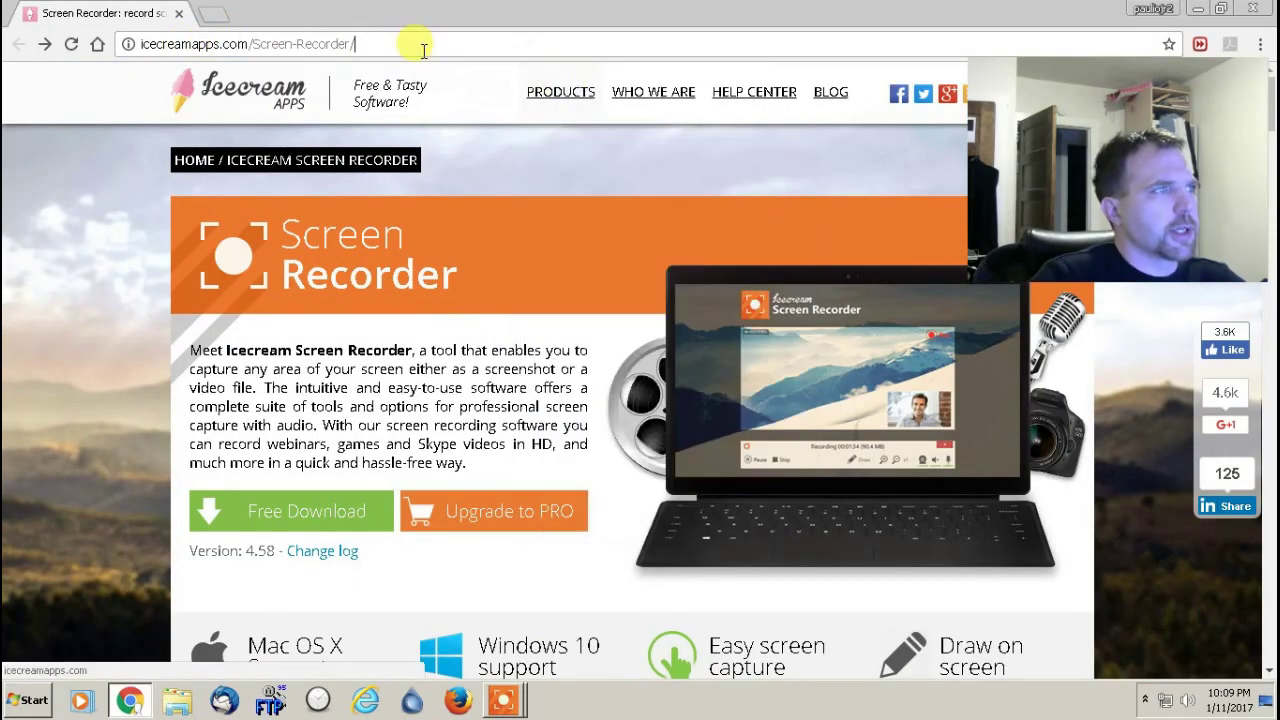
scroll(434, 270, "down", 1)
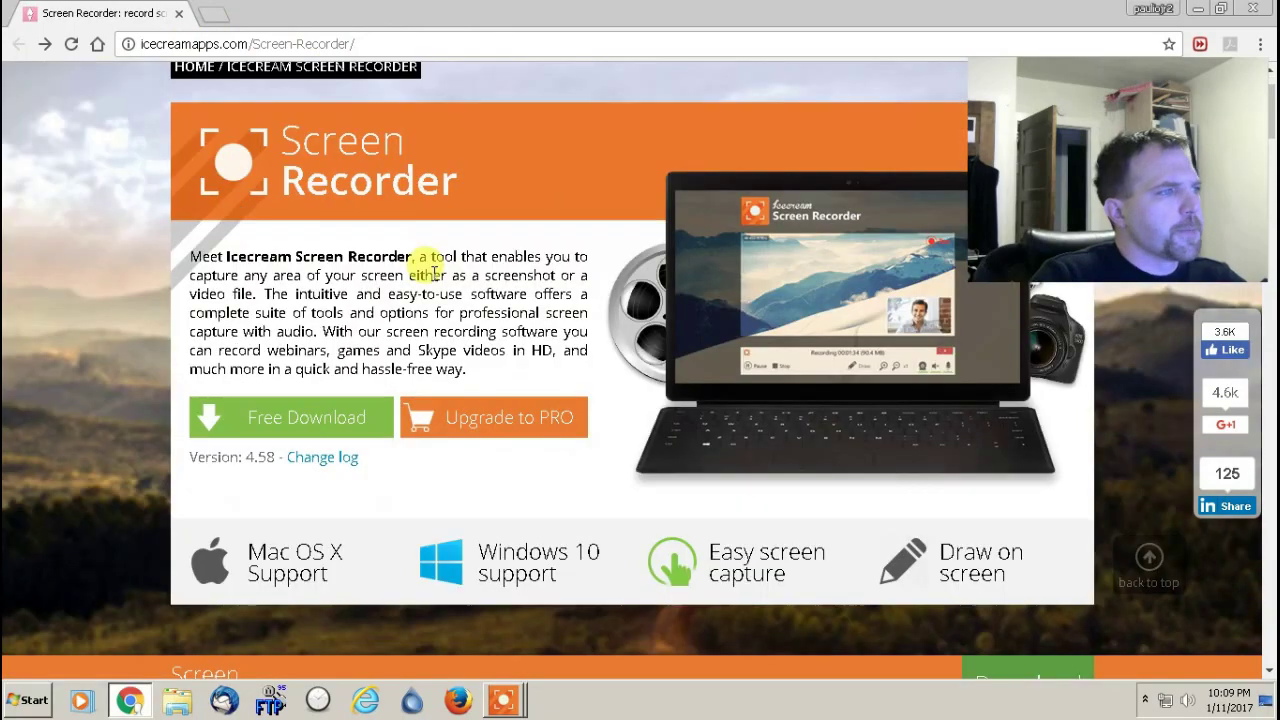
scroll(434, 262, "up", 1)
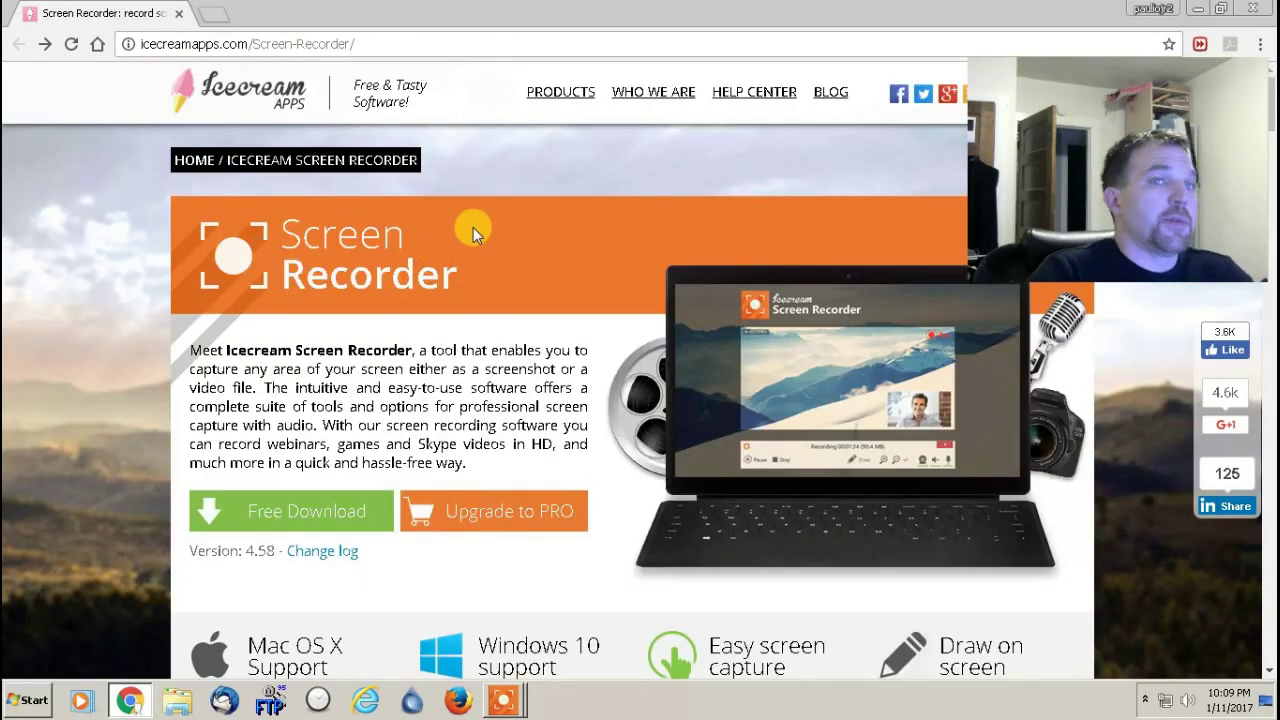
- Download the free Windows version of Icecream Screen Recorder, keep the flagged installer file and dismiss the social media popup
left_click(302, 500)
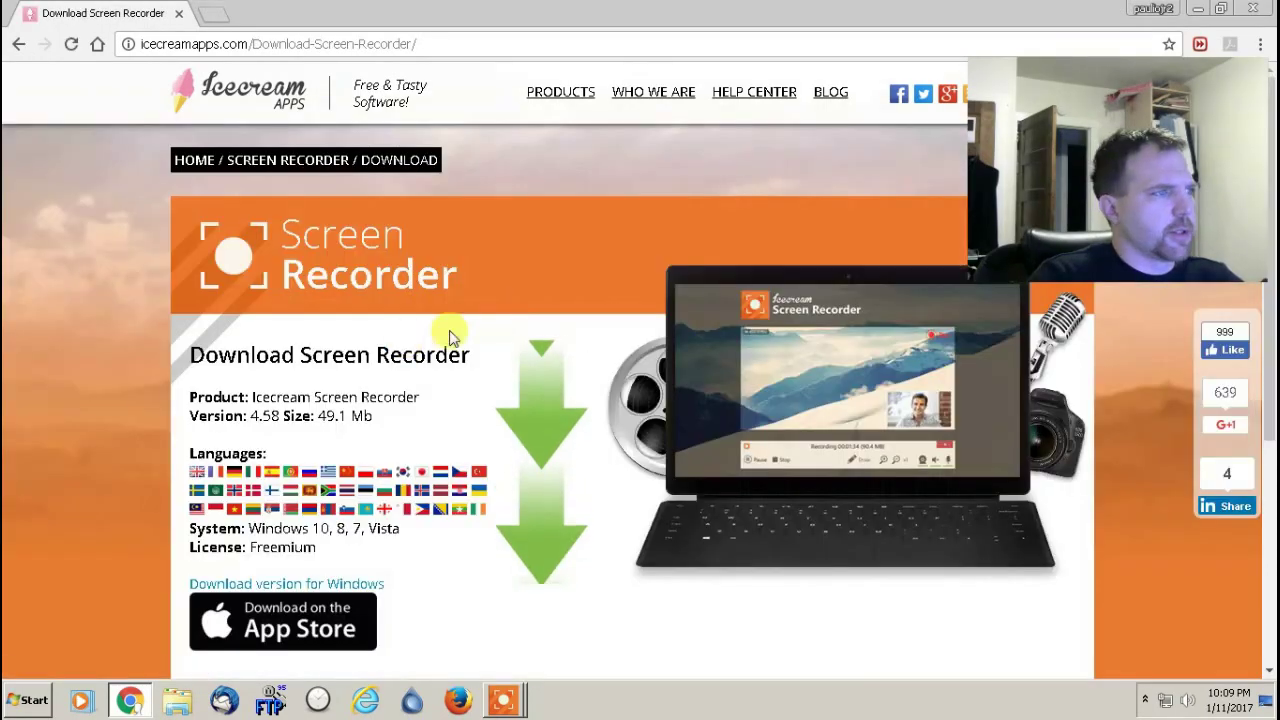
scroll(450, 335, "down", 1)
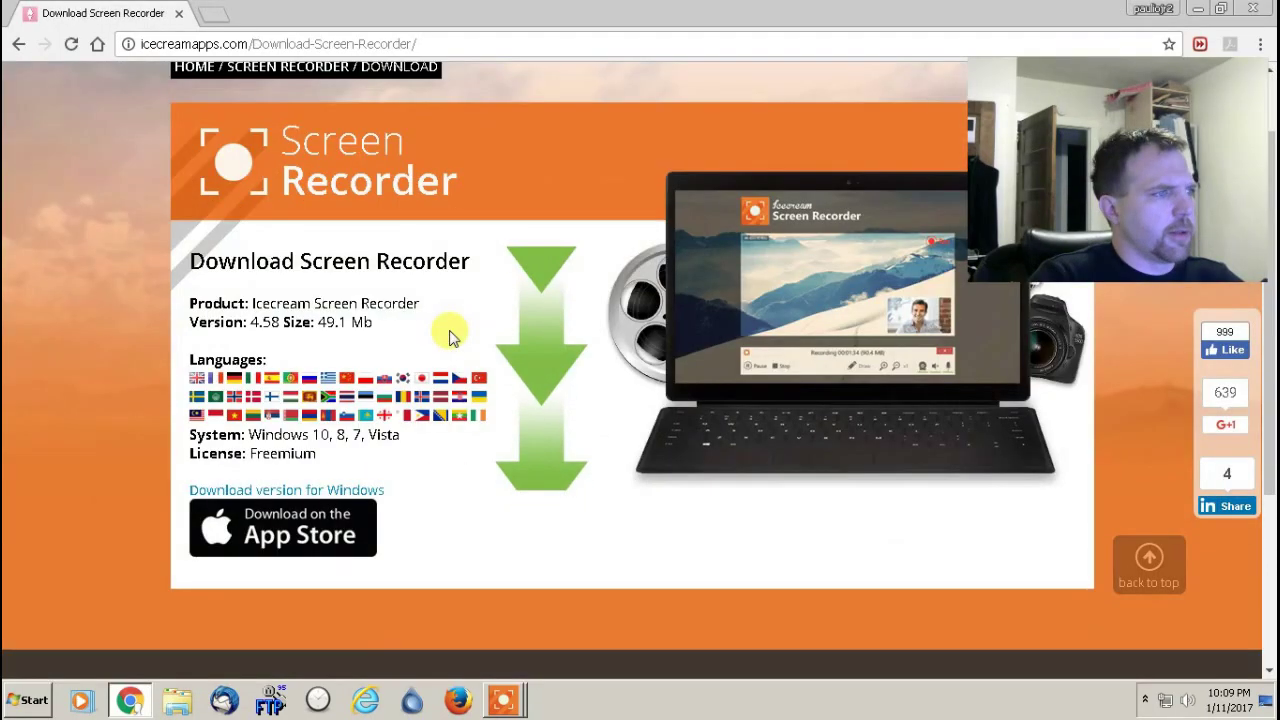
left_click(322, 490)
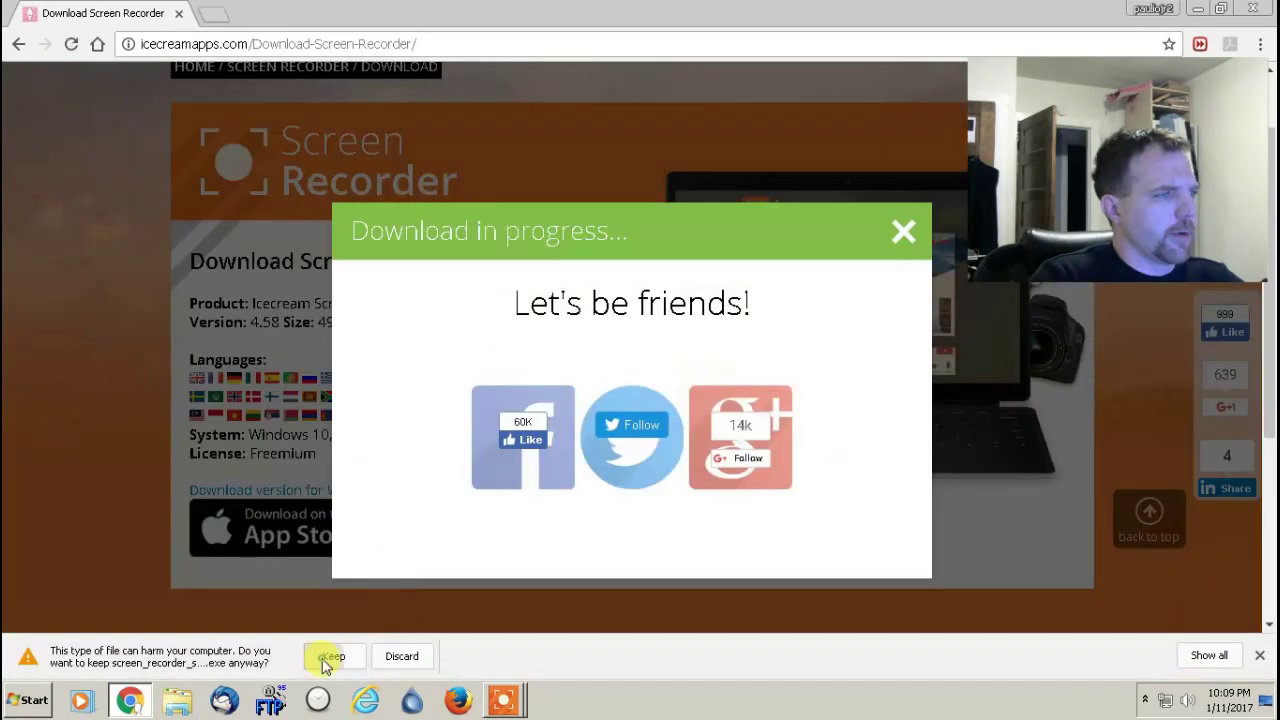
left_click(330, 657)
left_click(903, 233)
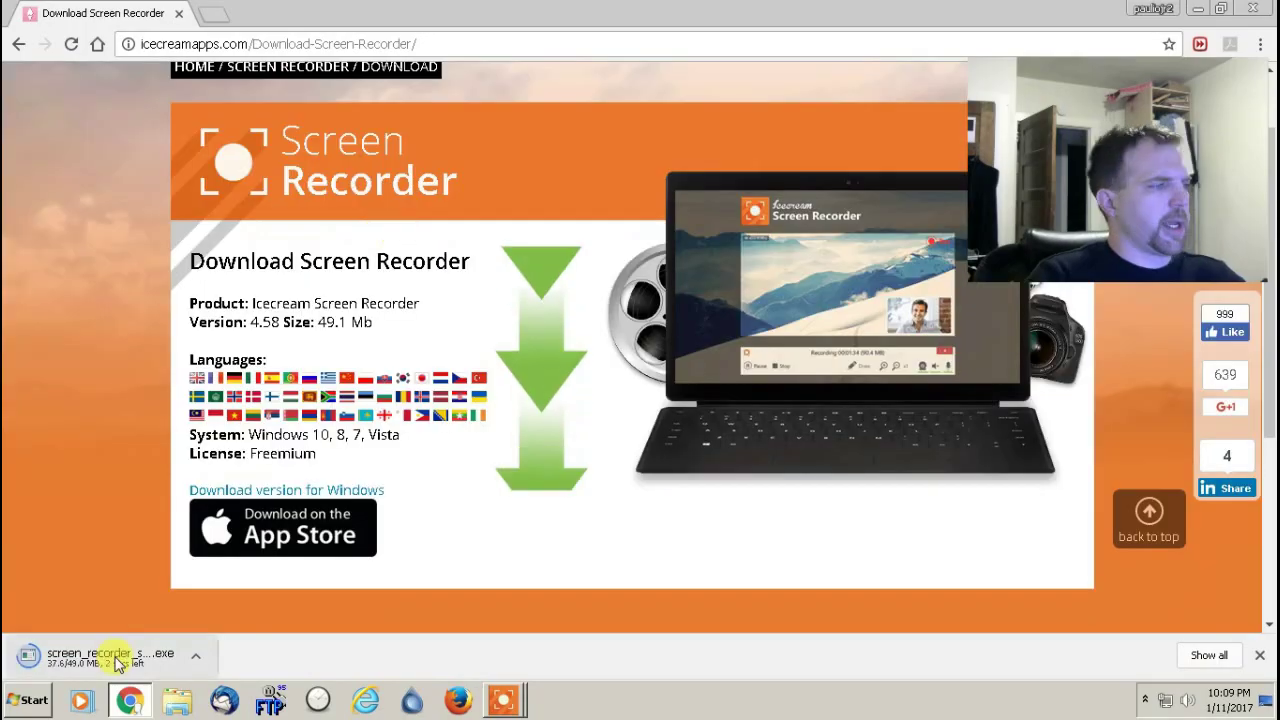
- Open the Upgrade to PRO comparison page and move the webcam preview clear of the FREE and PRO columns
left_click(16, 45)
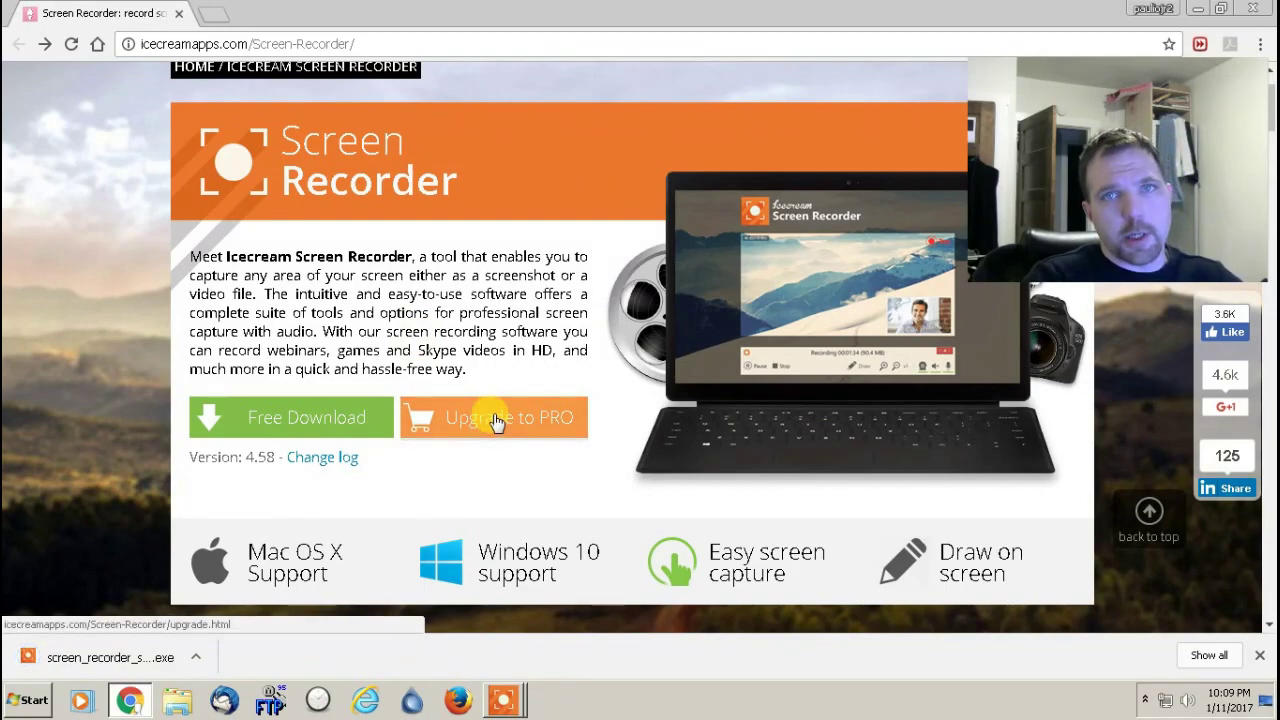
left_click(497, 421)
scroll(540, 408, "down", 5)
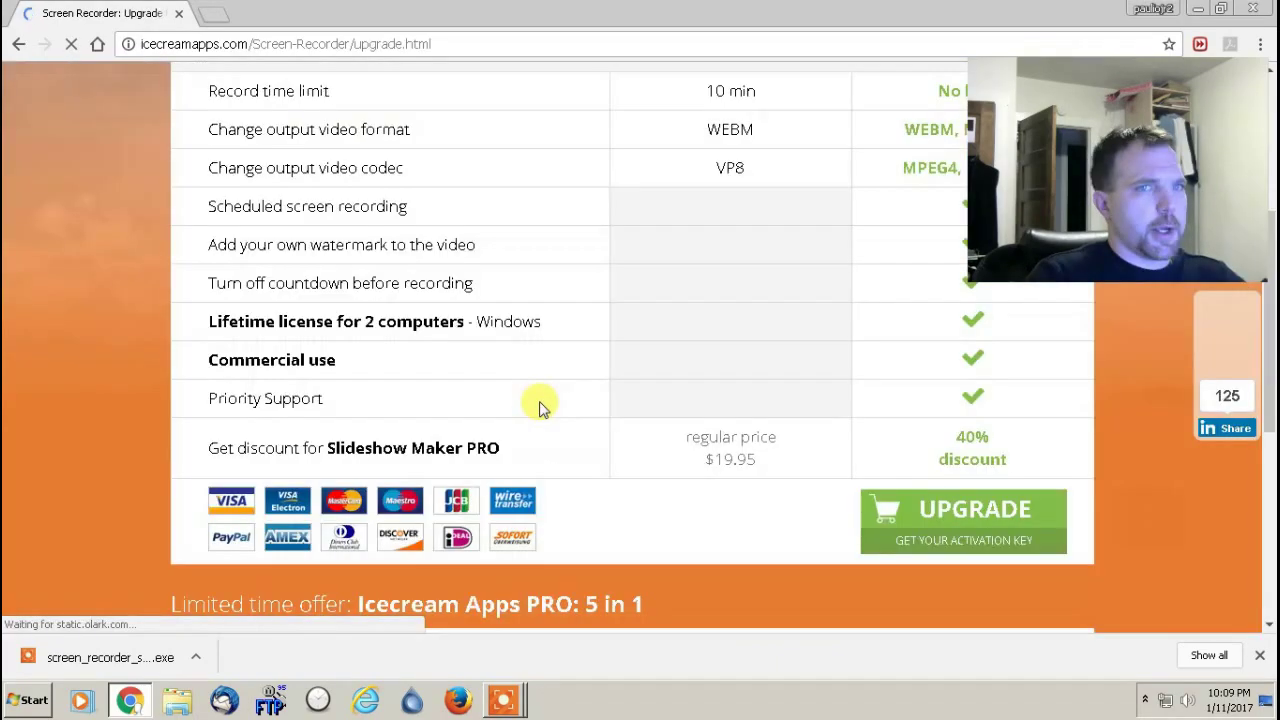
scroll(533, 408, "up", 1)
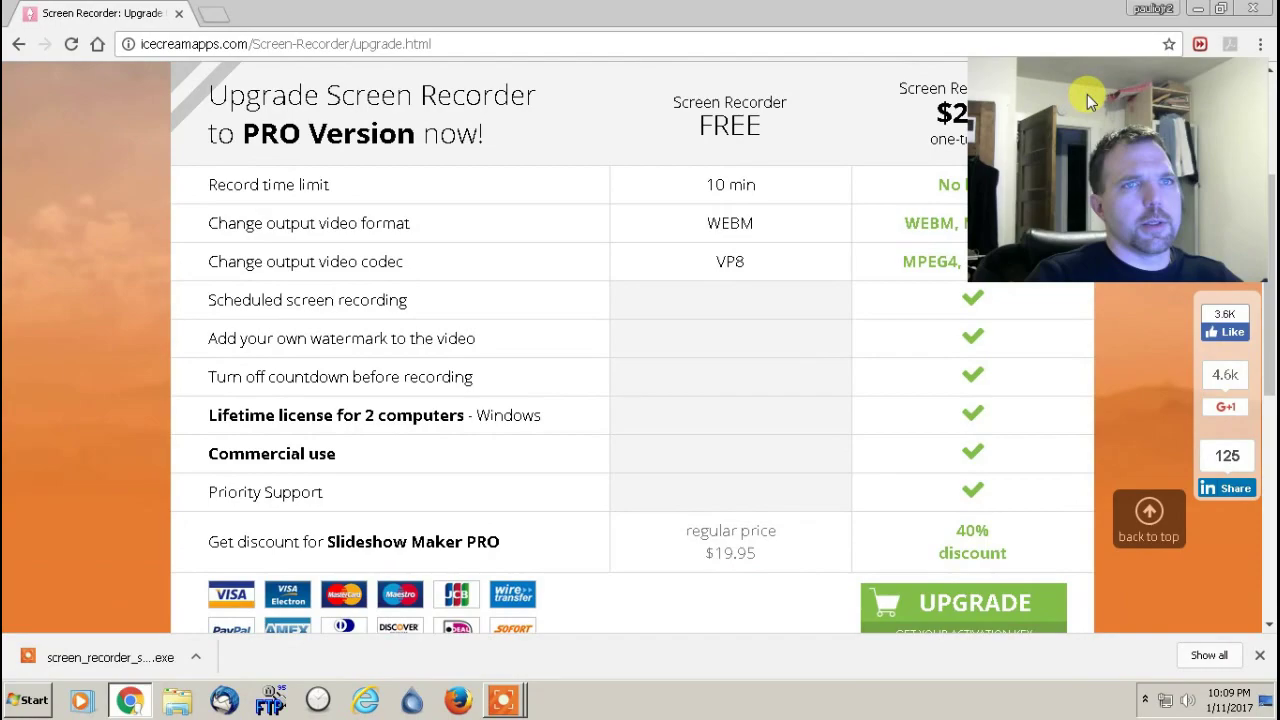
left_click_drag(1087, 94, 5, 10)
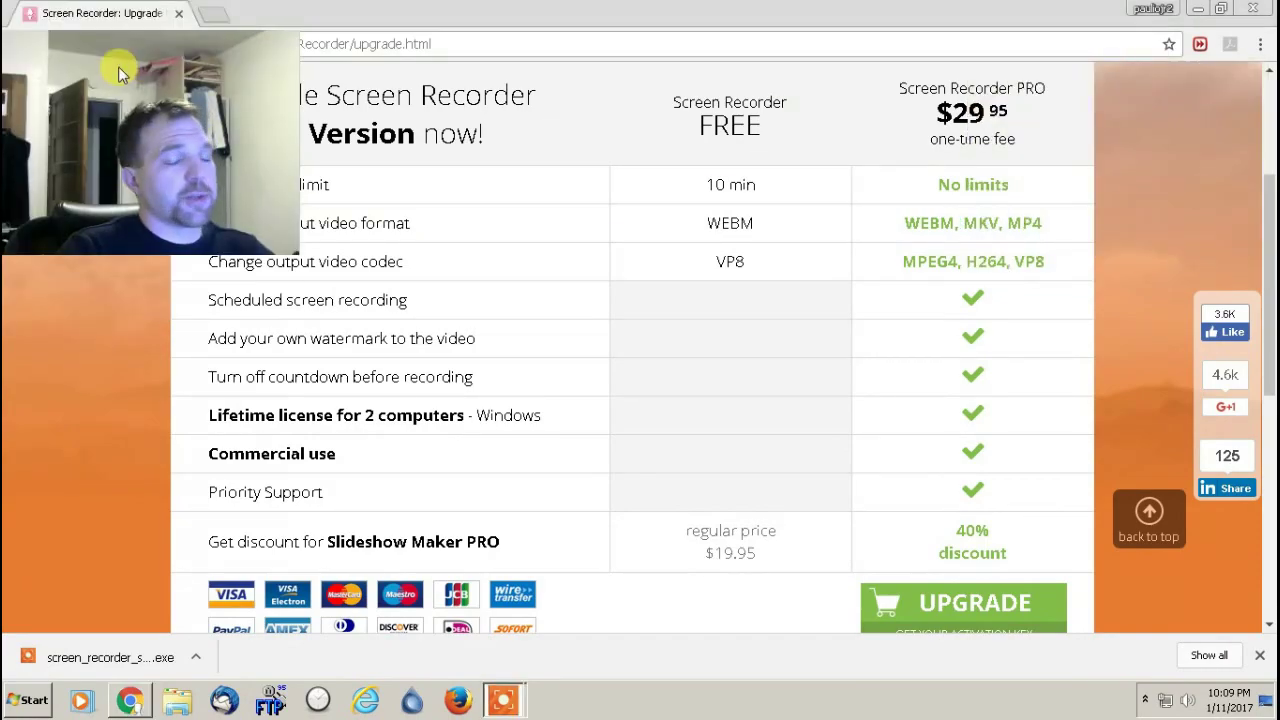
left_click_drag(118, 66, 1148, 517)
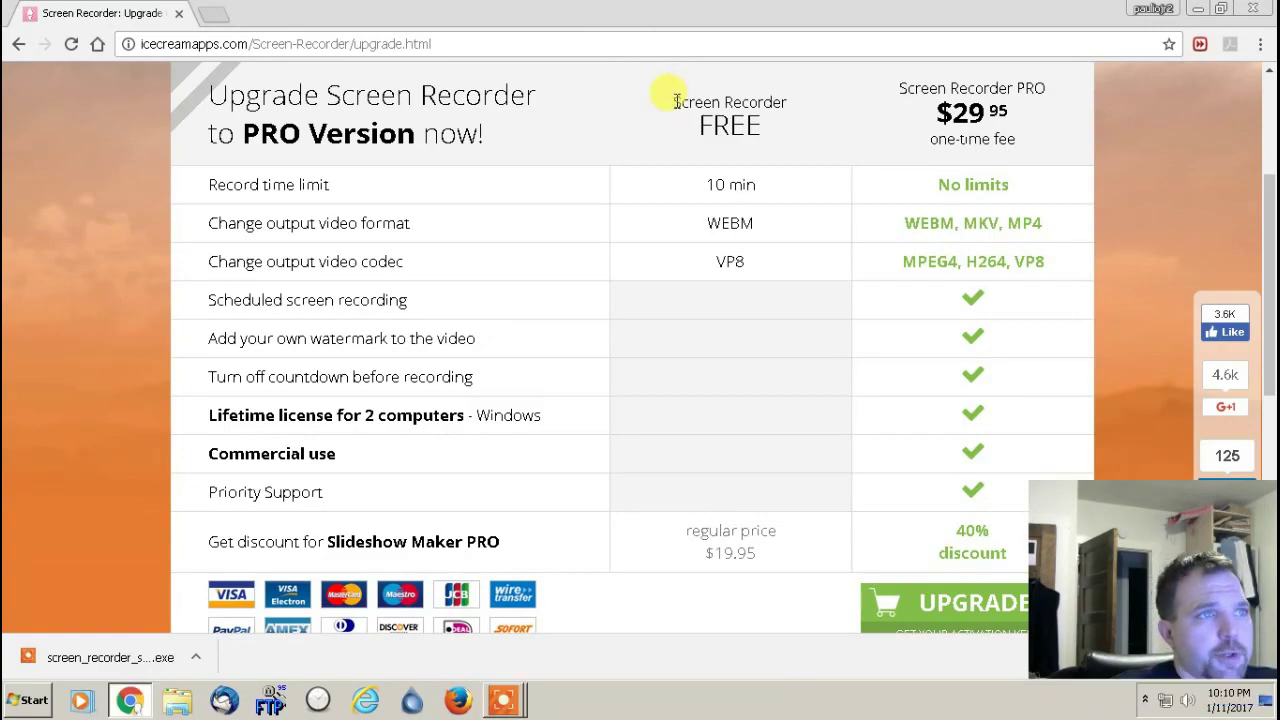
- Compare the FREE and PRO versions' record time limit, output video format and output video codec in the feature table
left_click_drag(668, 95, 1010, 186)
left_click(752, 163)
left_click(706, 177)
left_click_drag(707, 179, 771, 189)
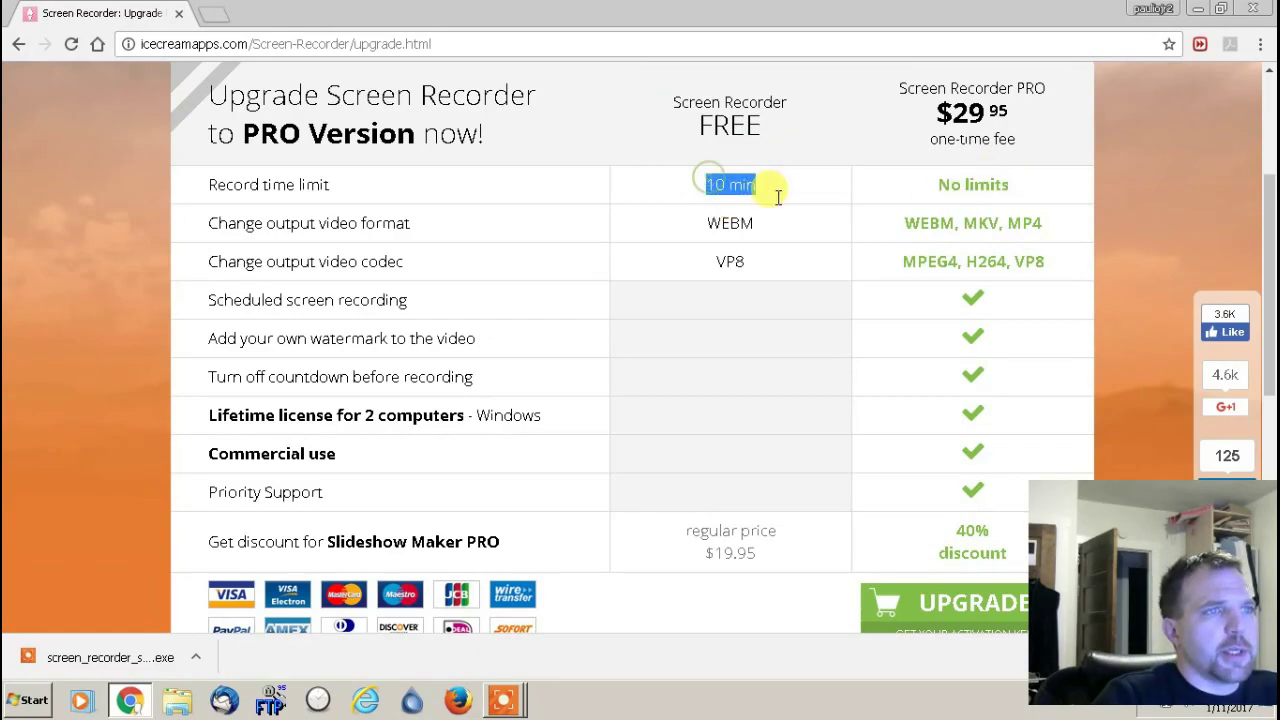
left_click(716, 223)
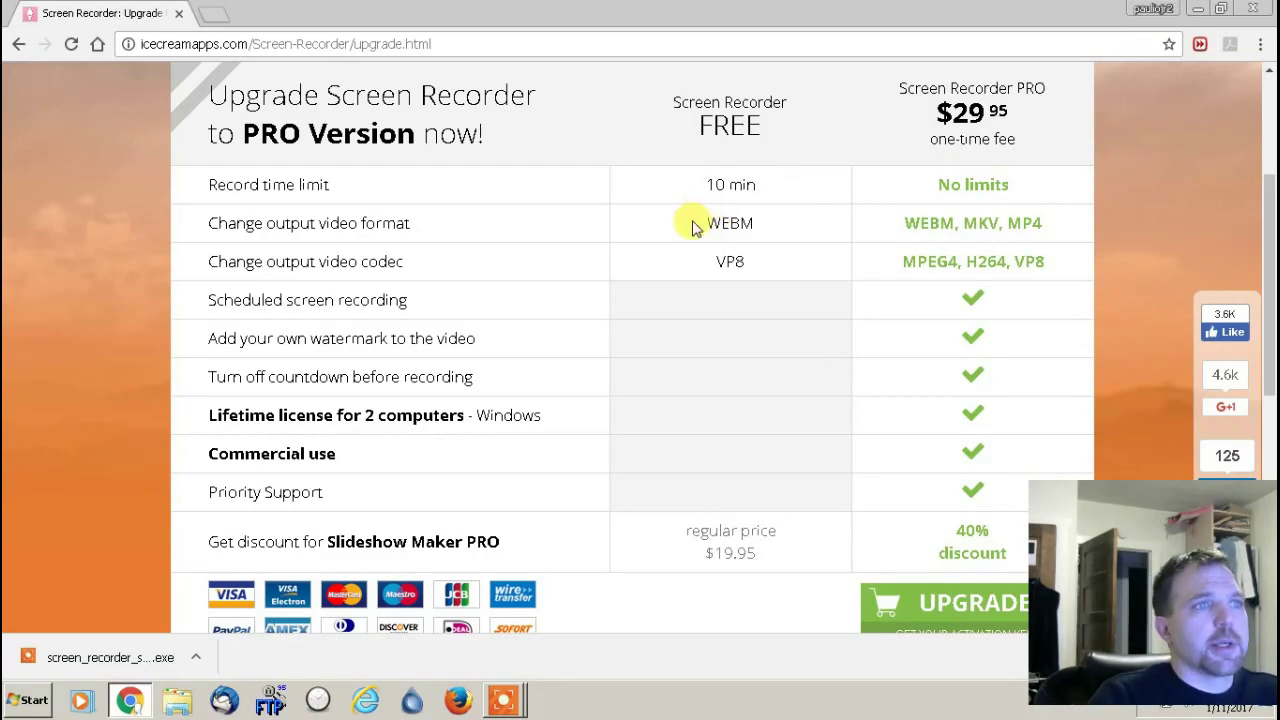
left_click_drag(705, 223, 757, 222)
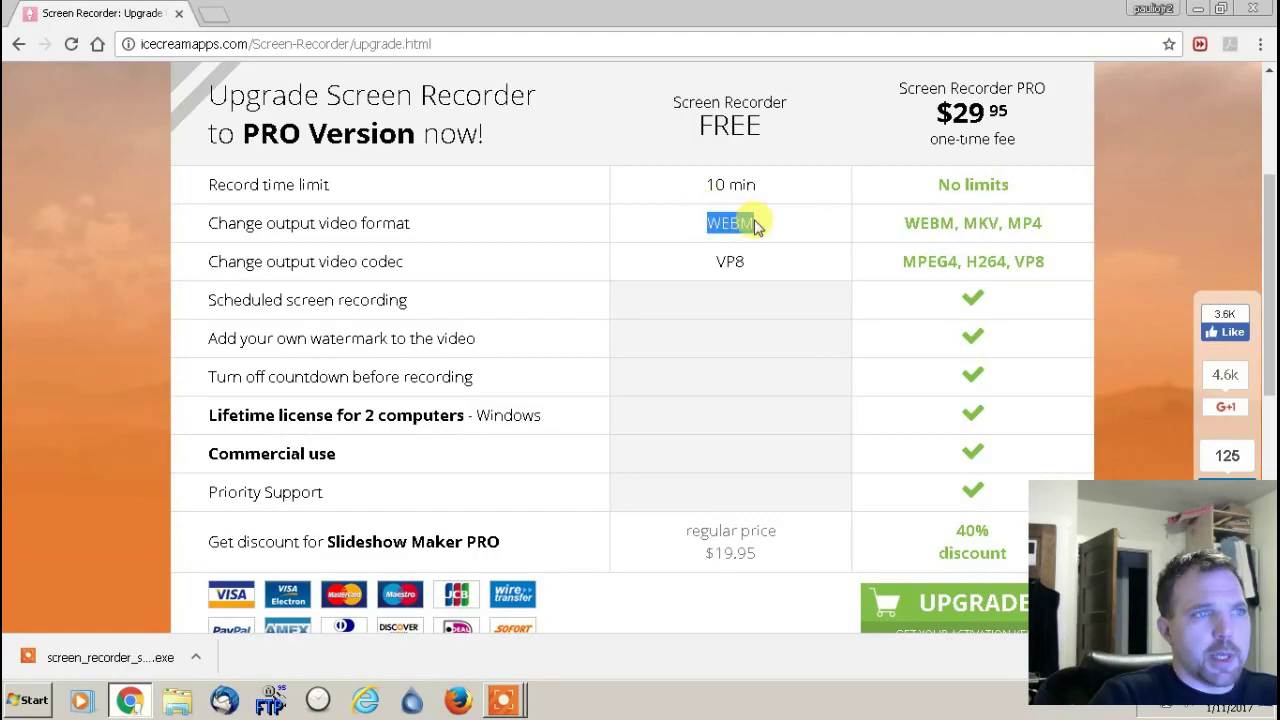
left_click(776, 224)
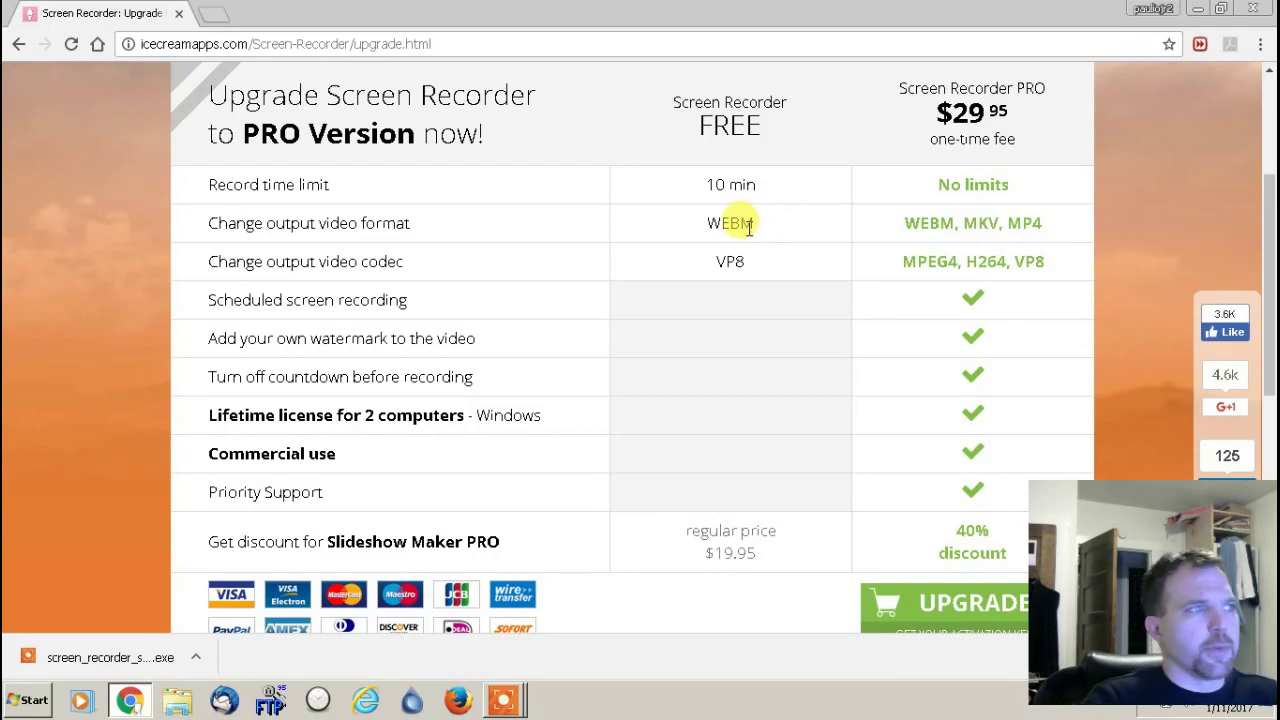
left_click_drag(718, 256, 757, 251)
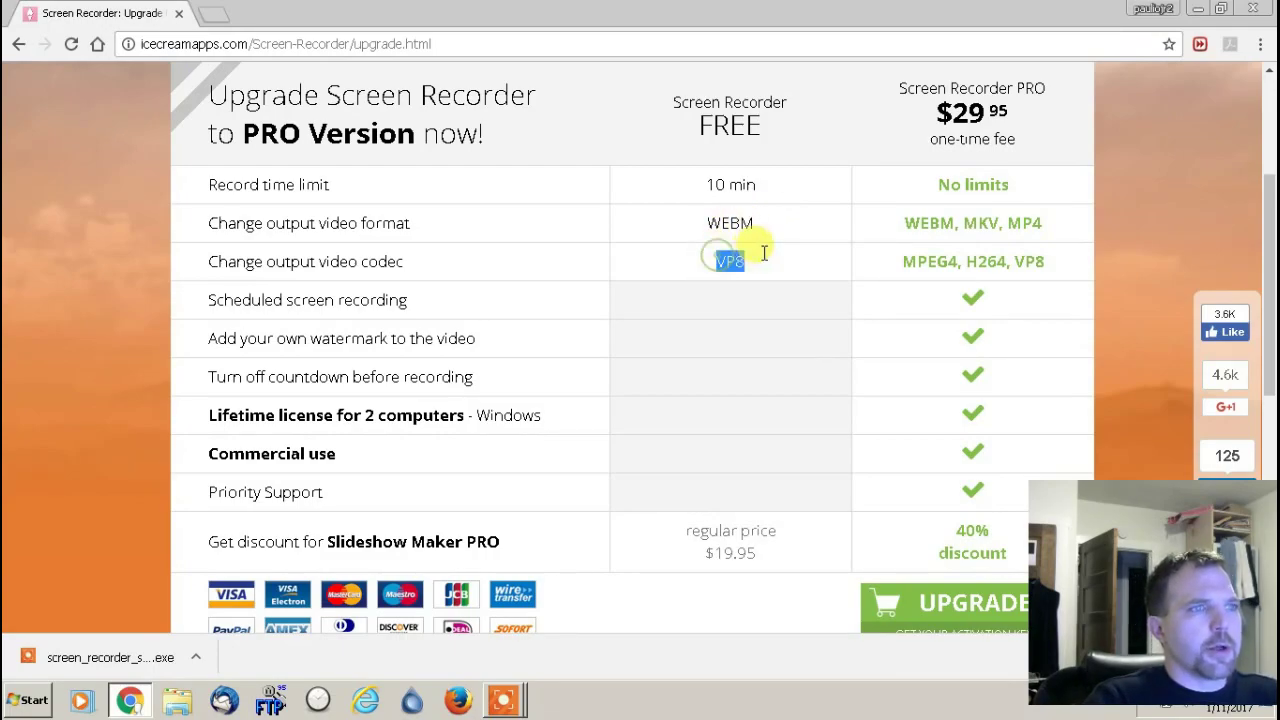
left_click(770, 258)
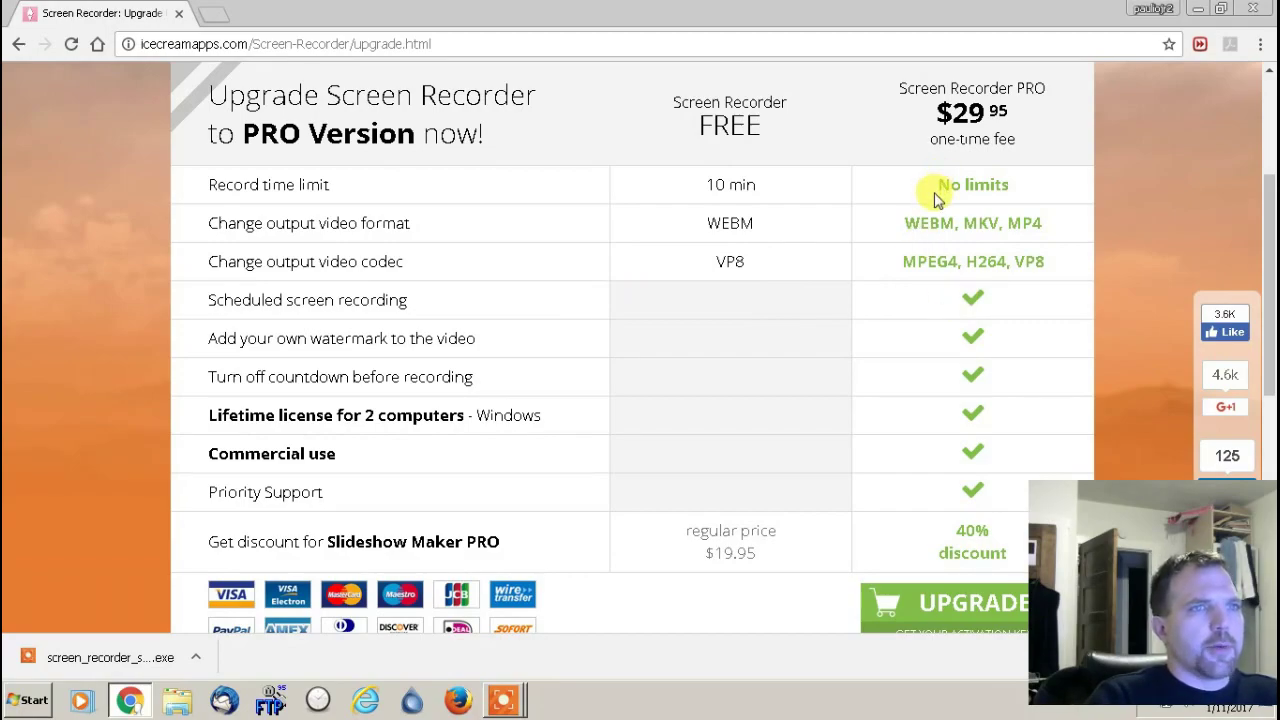
left_click_drag(938, 184, 968, 214)
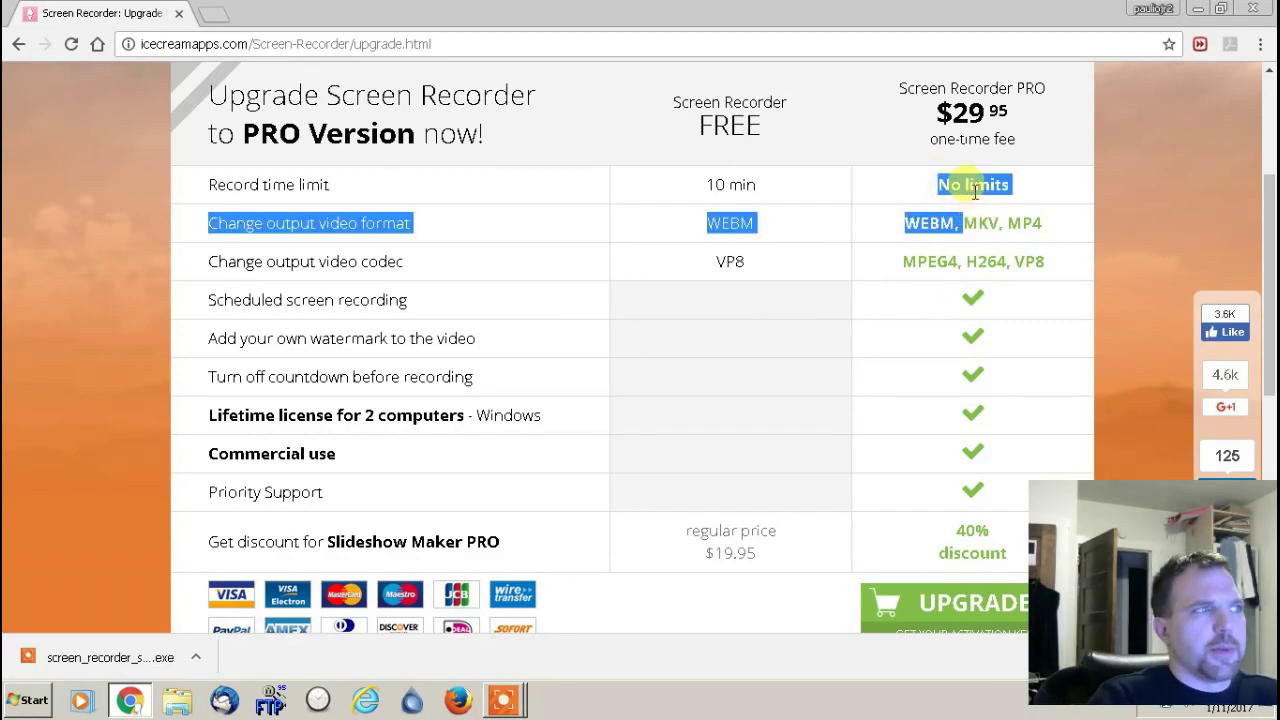
left_click(958, 184)
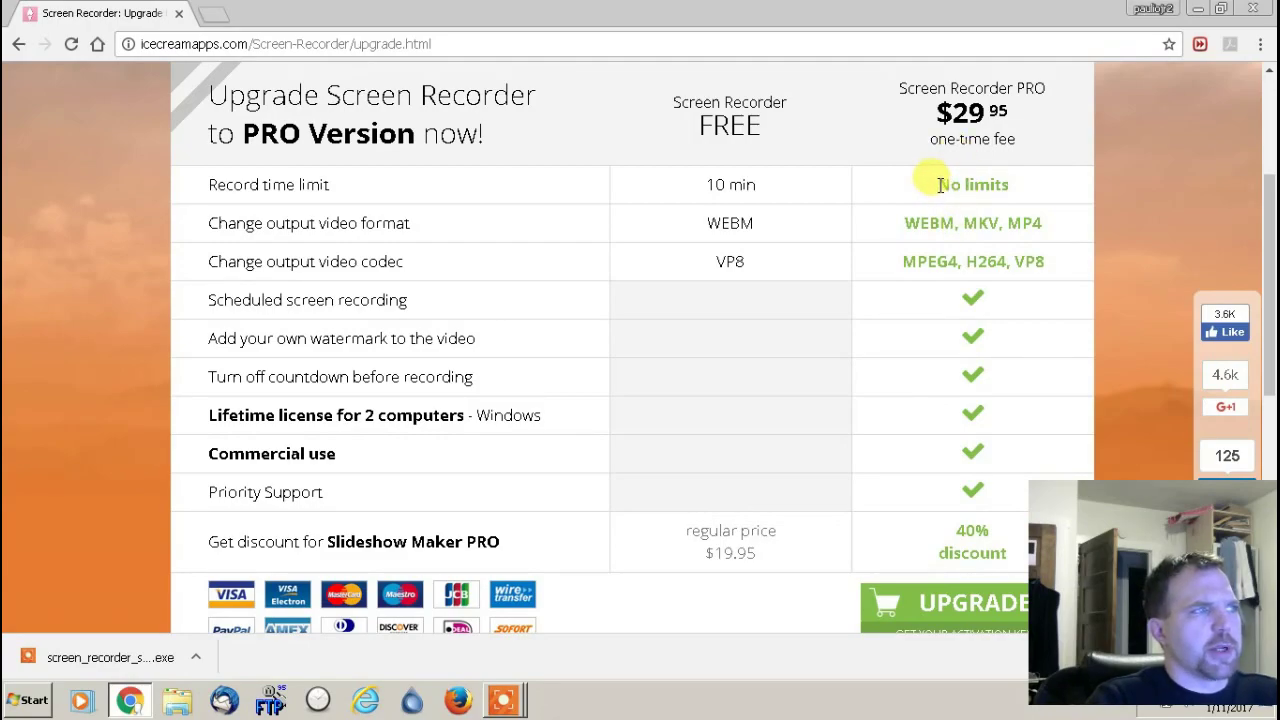
left_click_drag(938, 185, 1015, 190)
left_click(998, 190)
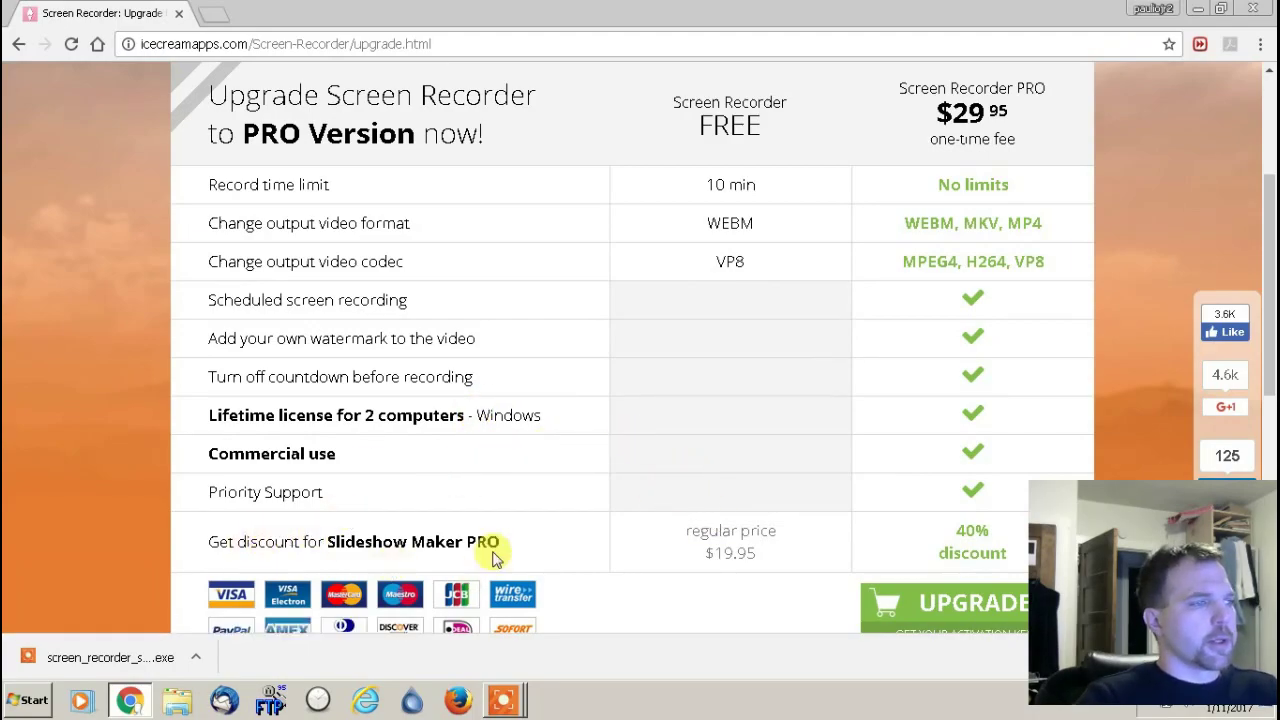
- Open the downloaded installer, cancel its security warning, and launch Icecream Screen Recorder from the desktop
left_click(158, 660)
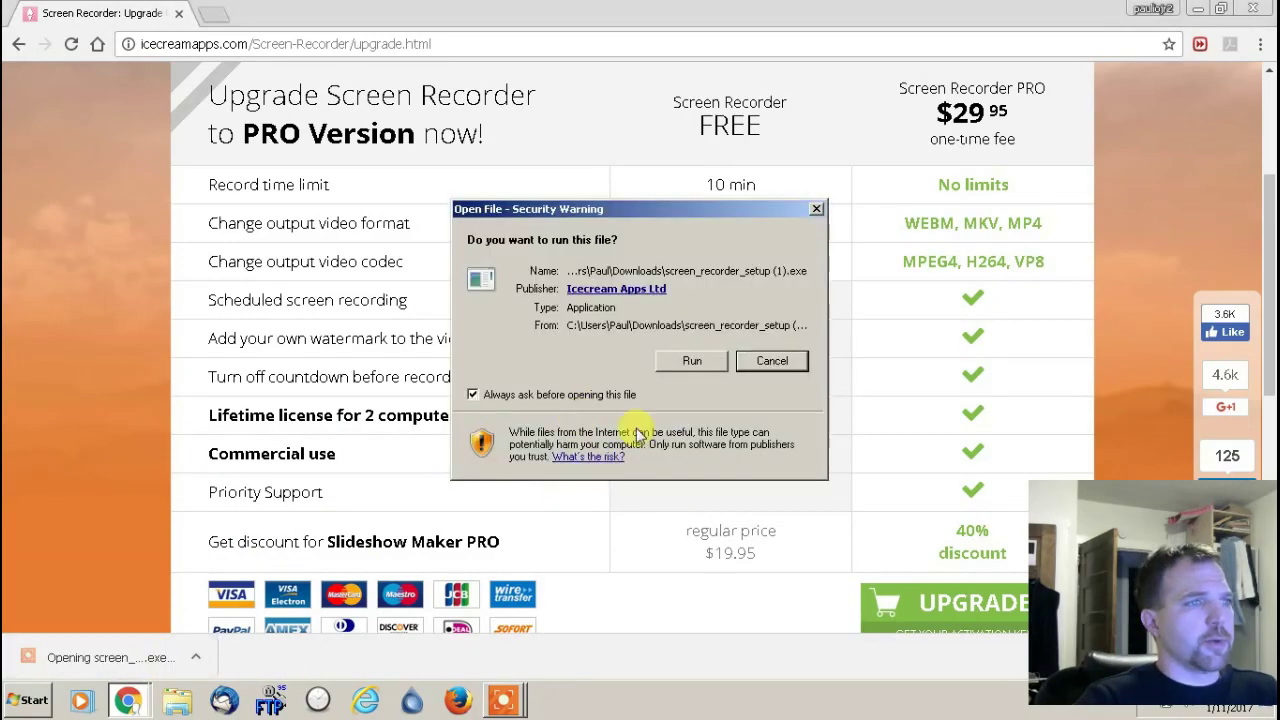
left_click(748, 364)
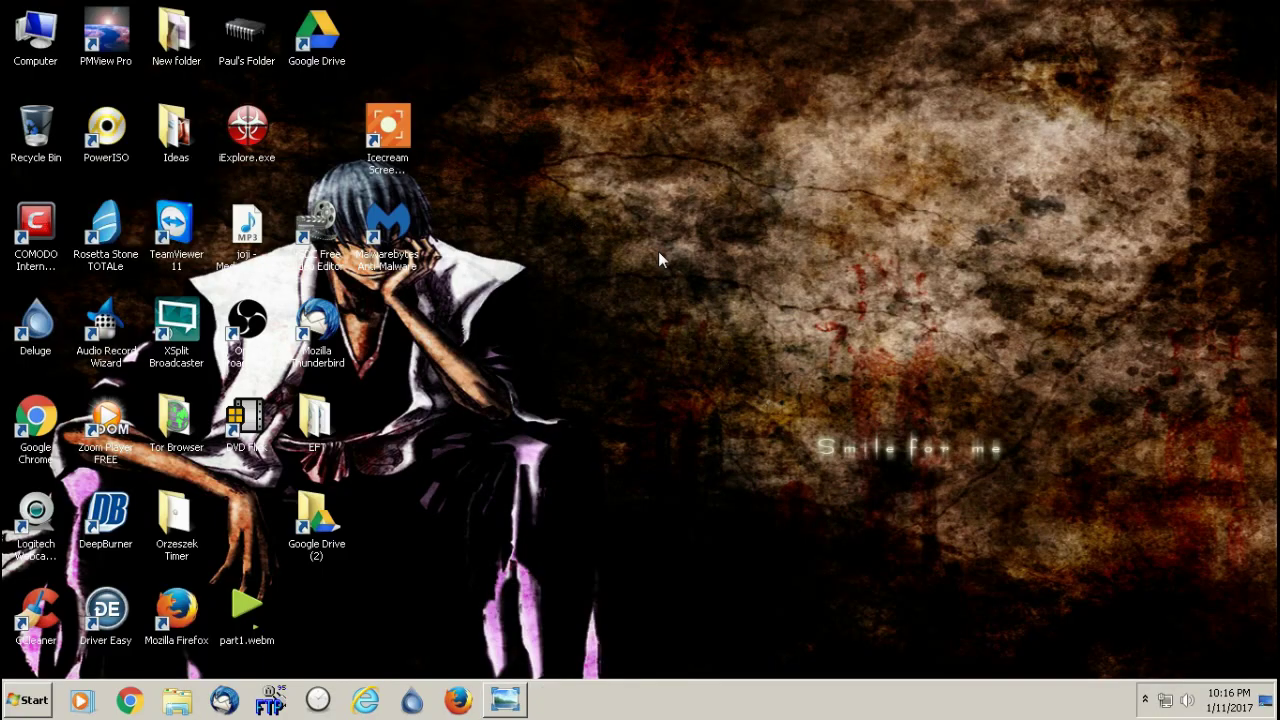
left_click(391, 135)
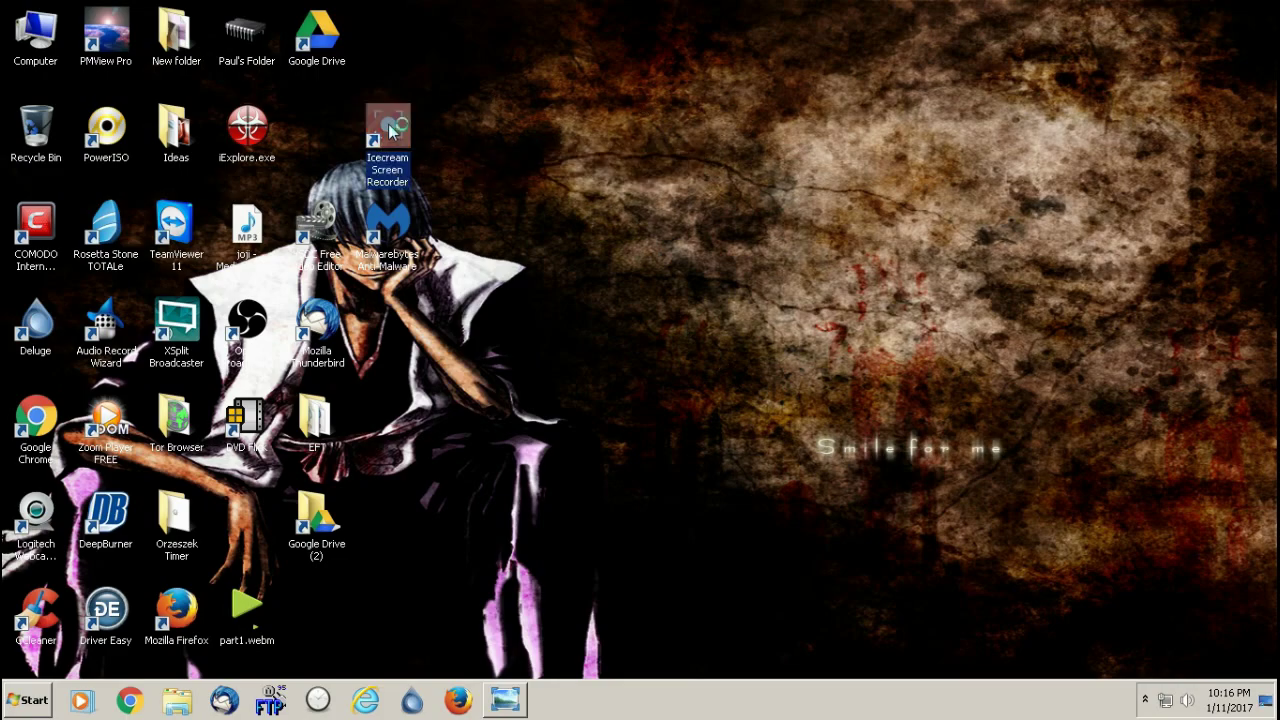
double_click(391, 128)
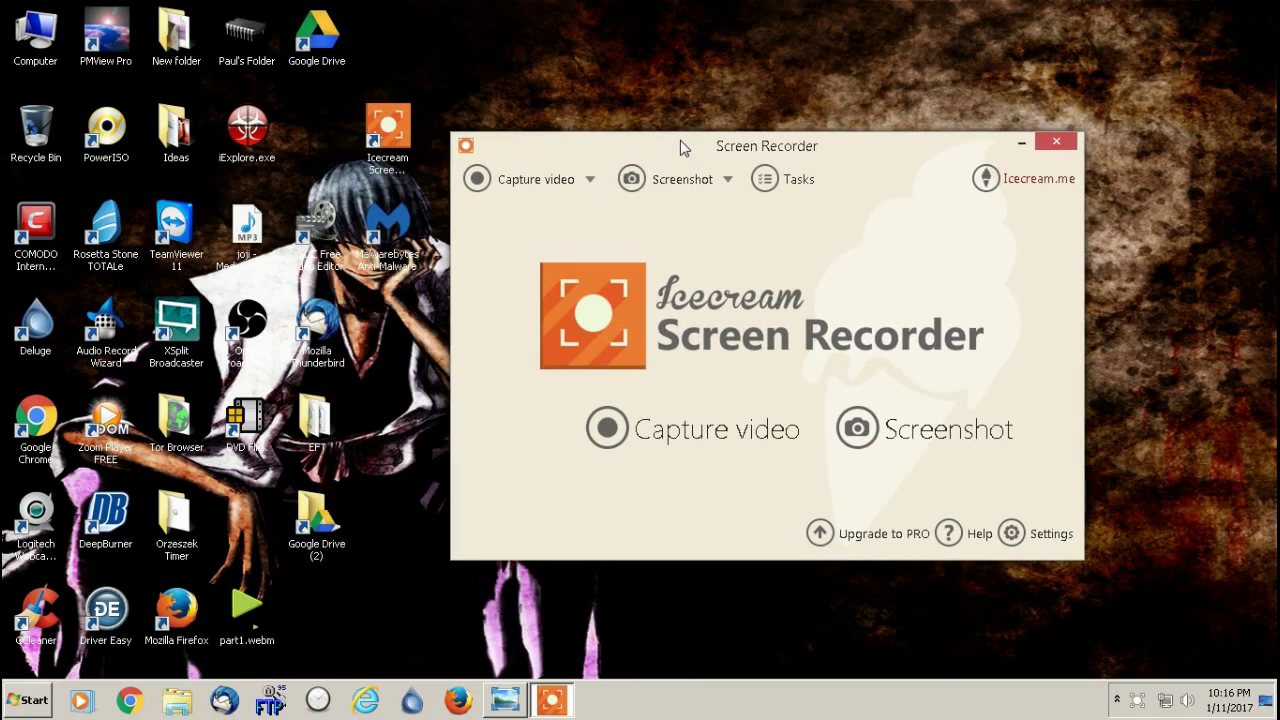
- Review the available Capture video and Screenshot modes in Screen Recorder
left_click(540, 179)
left_click(680, 148)
left_click(684, 184)
left_click(686, 151)
left_click(682, 184)
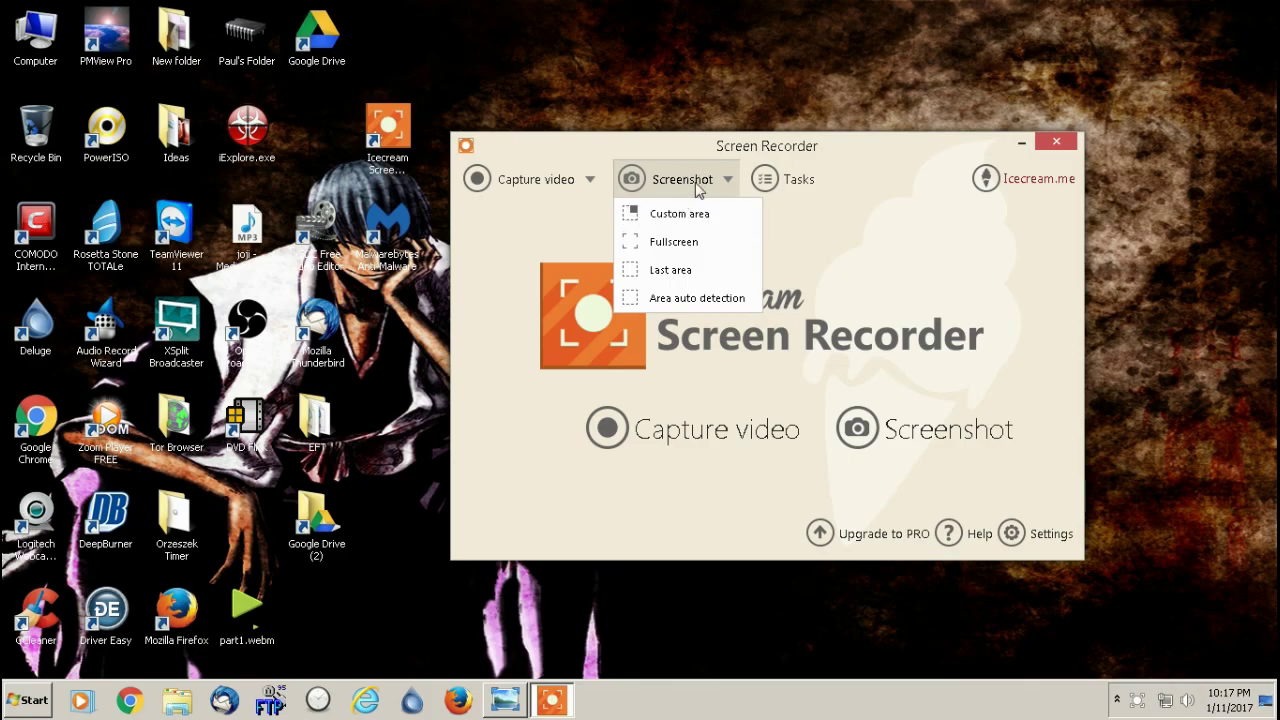
left_click(665, 378)
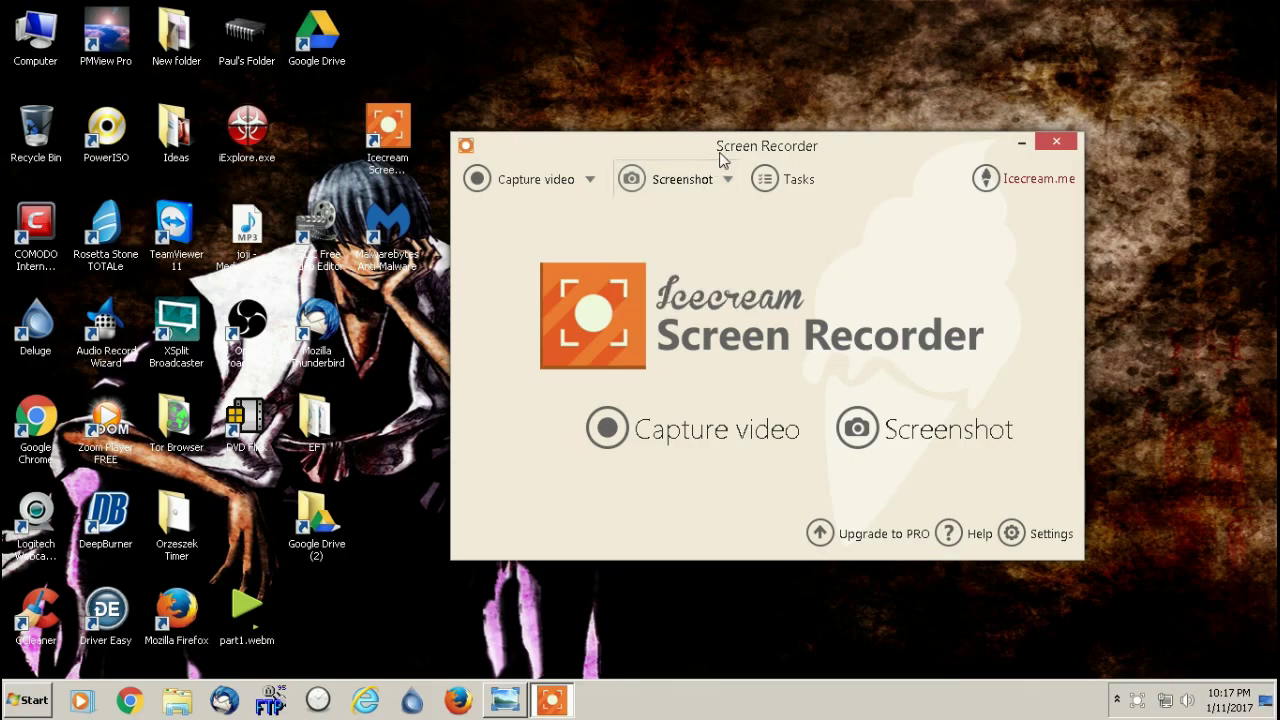
- Bring up Awesome Background.png in Windows Photo Viewer and shift it and the Screen Recorder window apart
left_click_drag(722, 160, 851, 177)
left_click(505, 700)
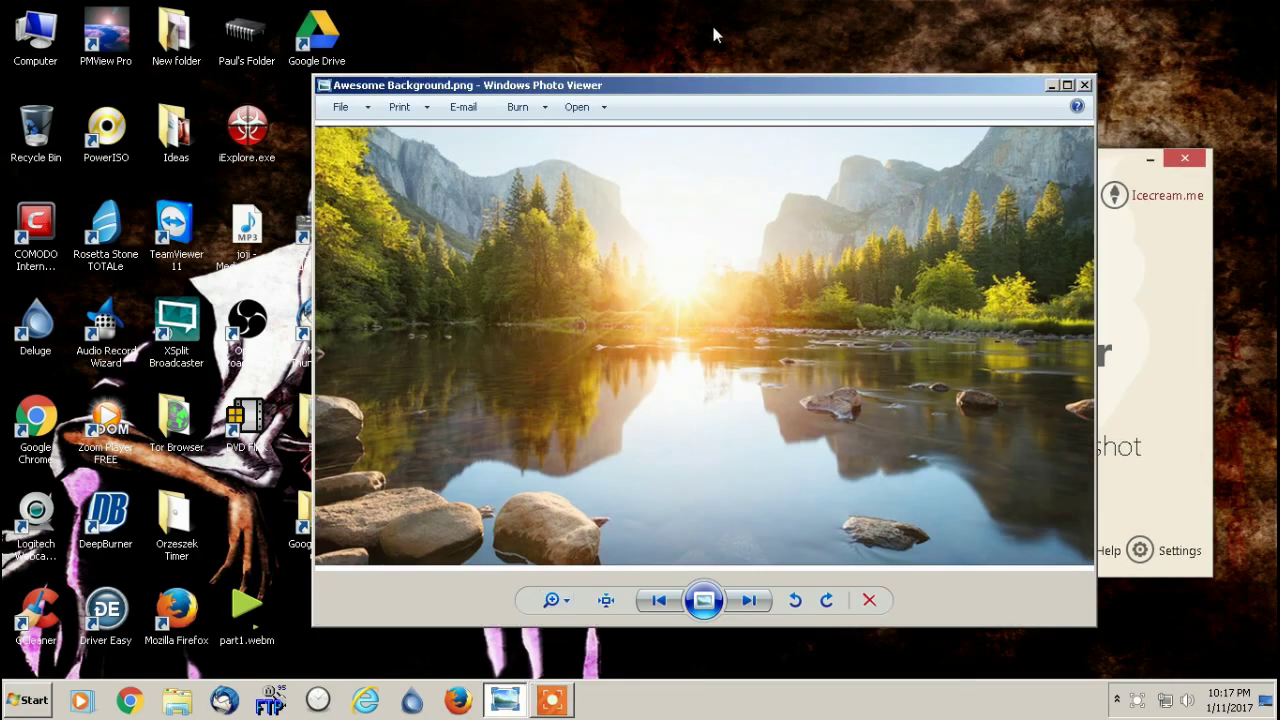
left_click_drag(681, 93, 466, 62)
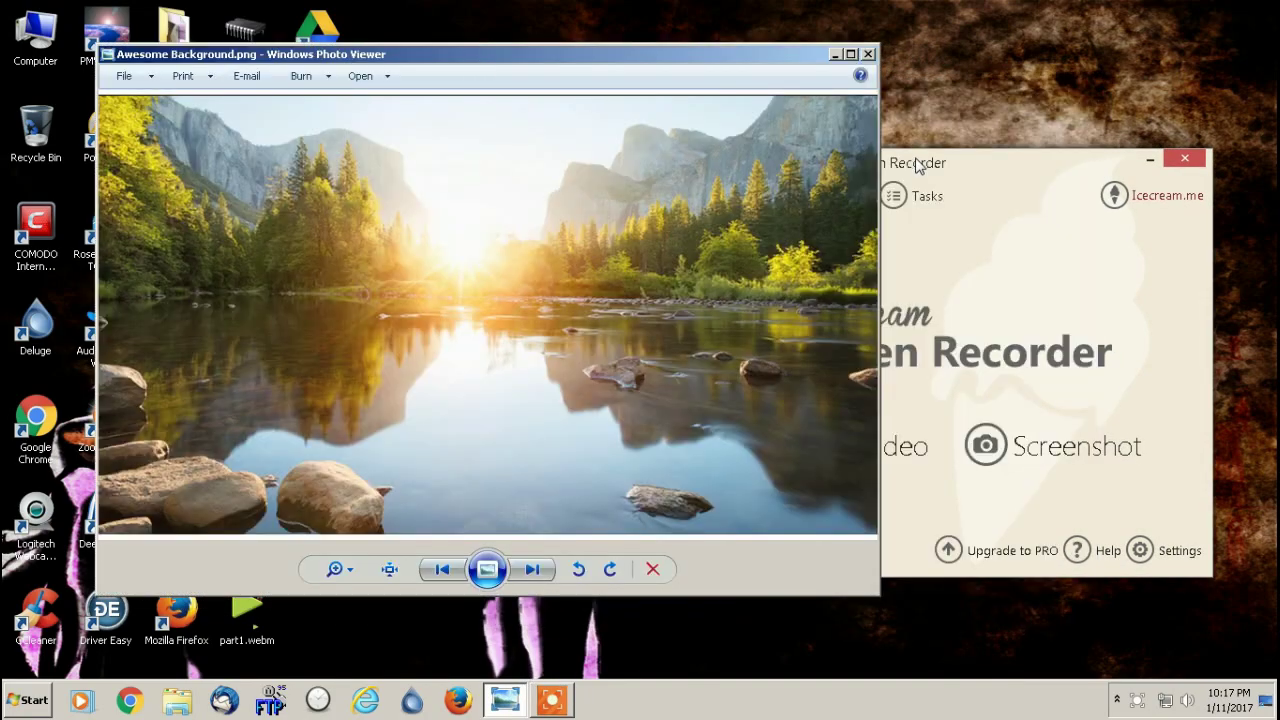
left_click_drag(918, 166, 1008, 168)
- Start a custom area screenshot, frame the displayed photo at 833 x 469, and move the Take screenshot window off the photo
left_click(912, 202)
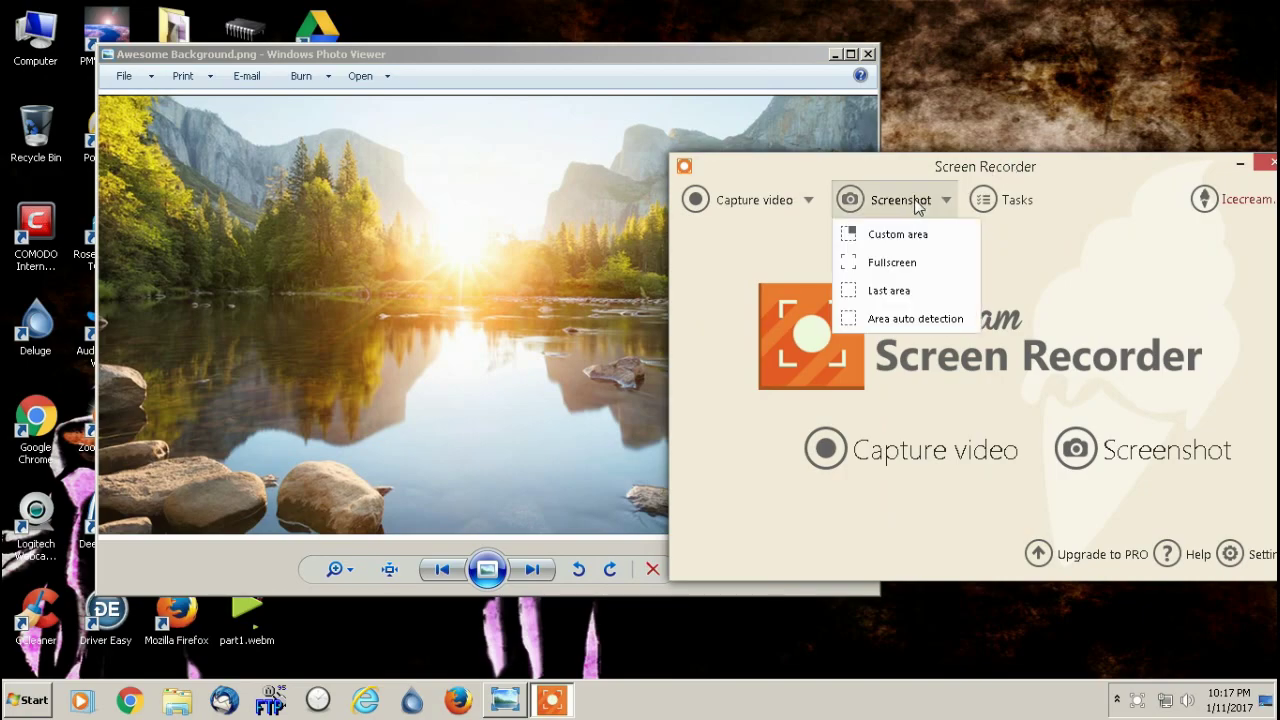
left_click(905, 234)
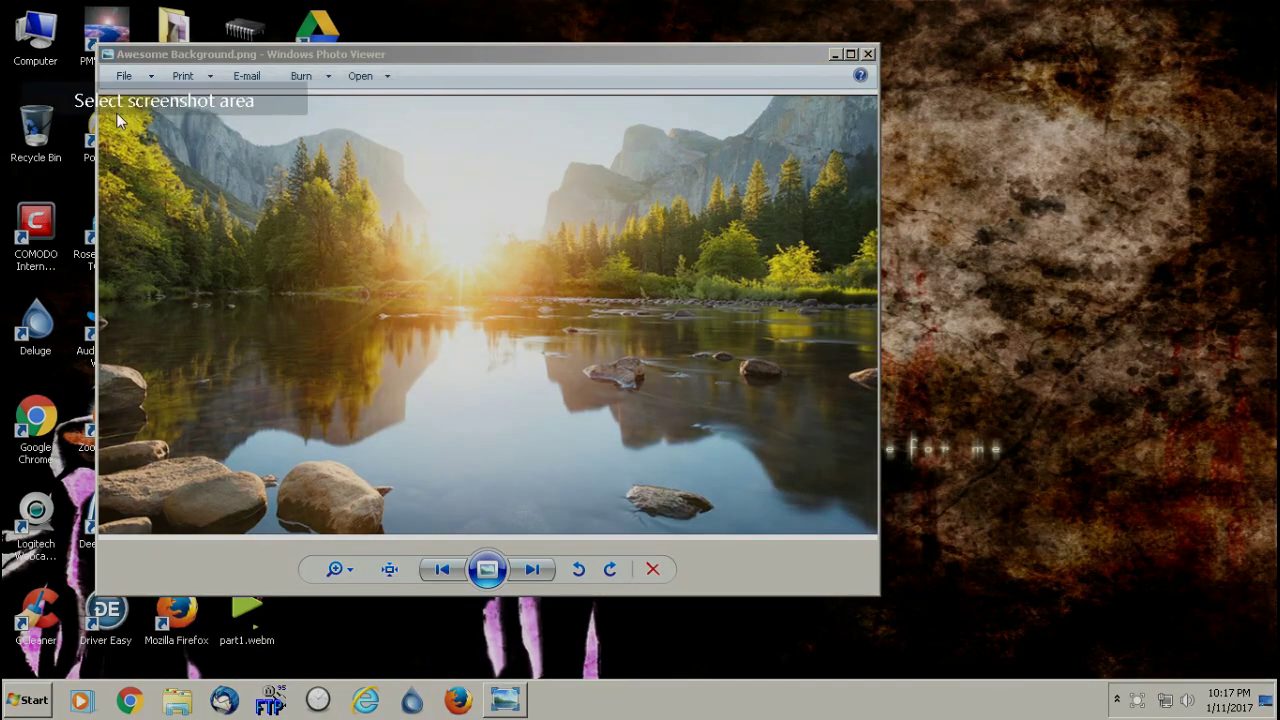
left_click_drag(78, 89, 881, 543)
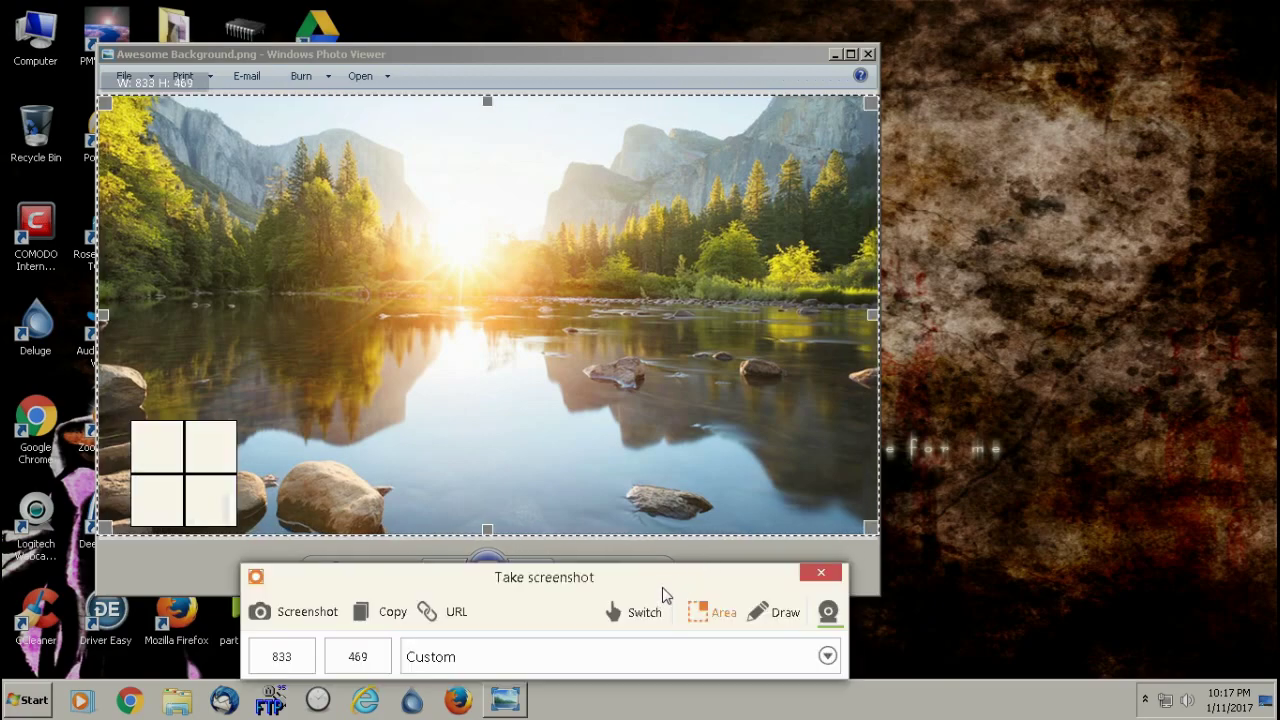
left_click_drag(662, 589, 983, 567)
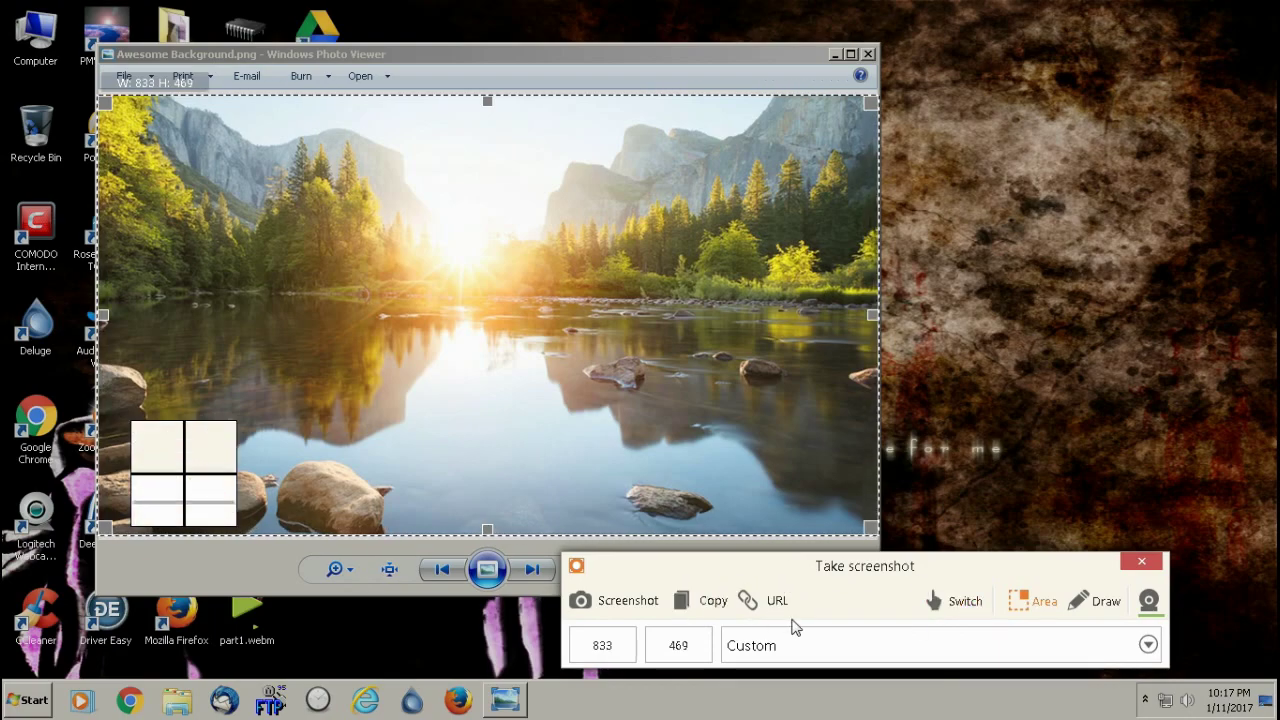
- Draw a black freehand curve around the sunlit middle of the photo, then undo it
left_click(1080, 606)
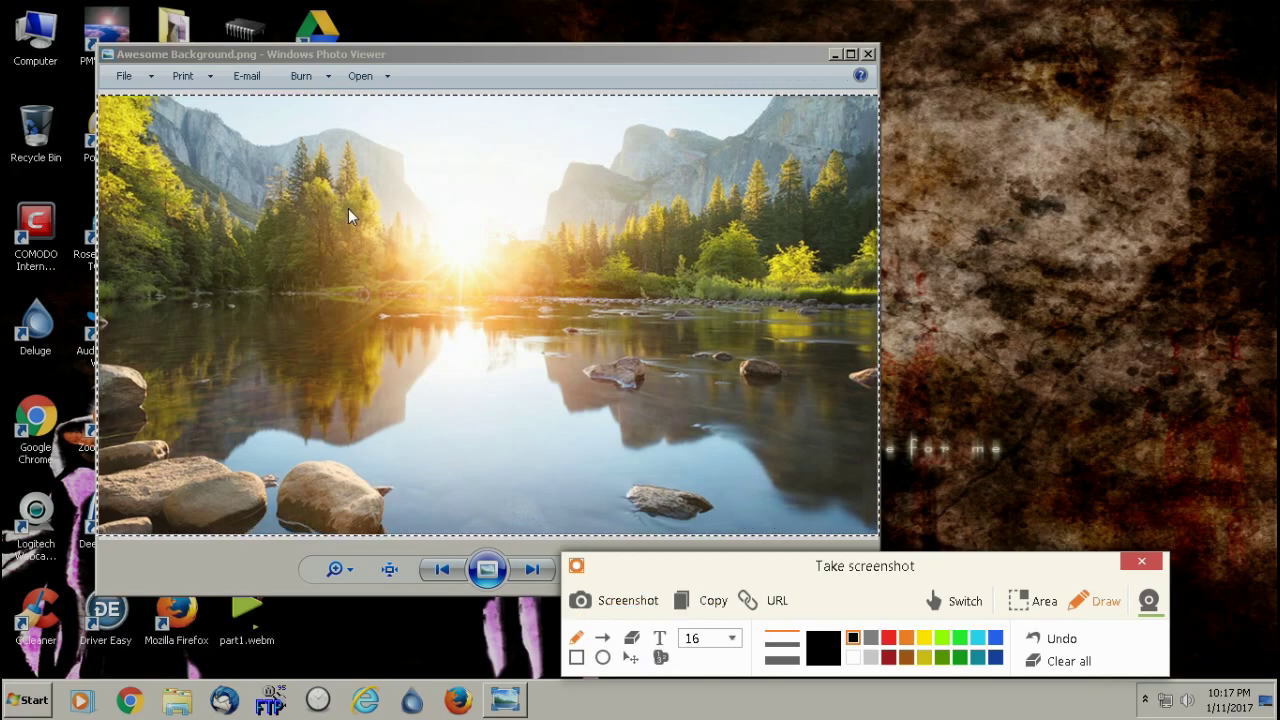
mouse_move(349, 210)
left_mouse_down()
mouse_move(546, 374)
mouse_move(545, 266)
left_mouse_up()
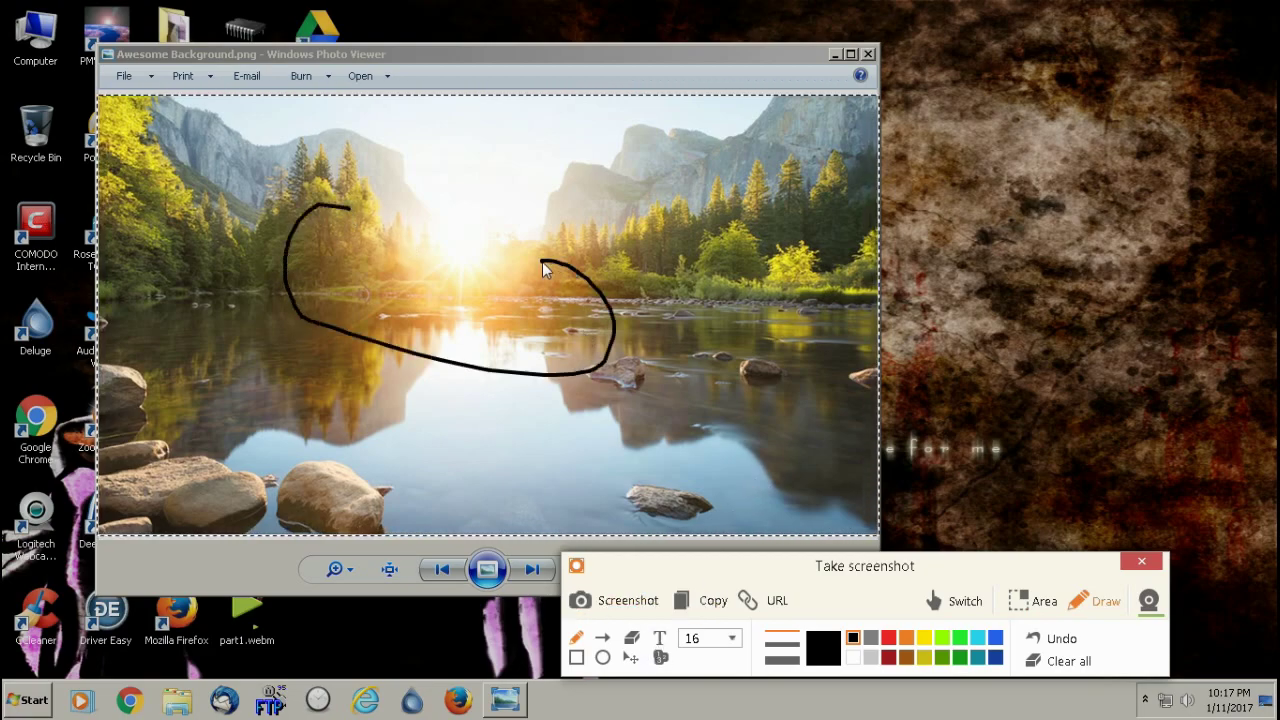
left_click(1033, 637)
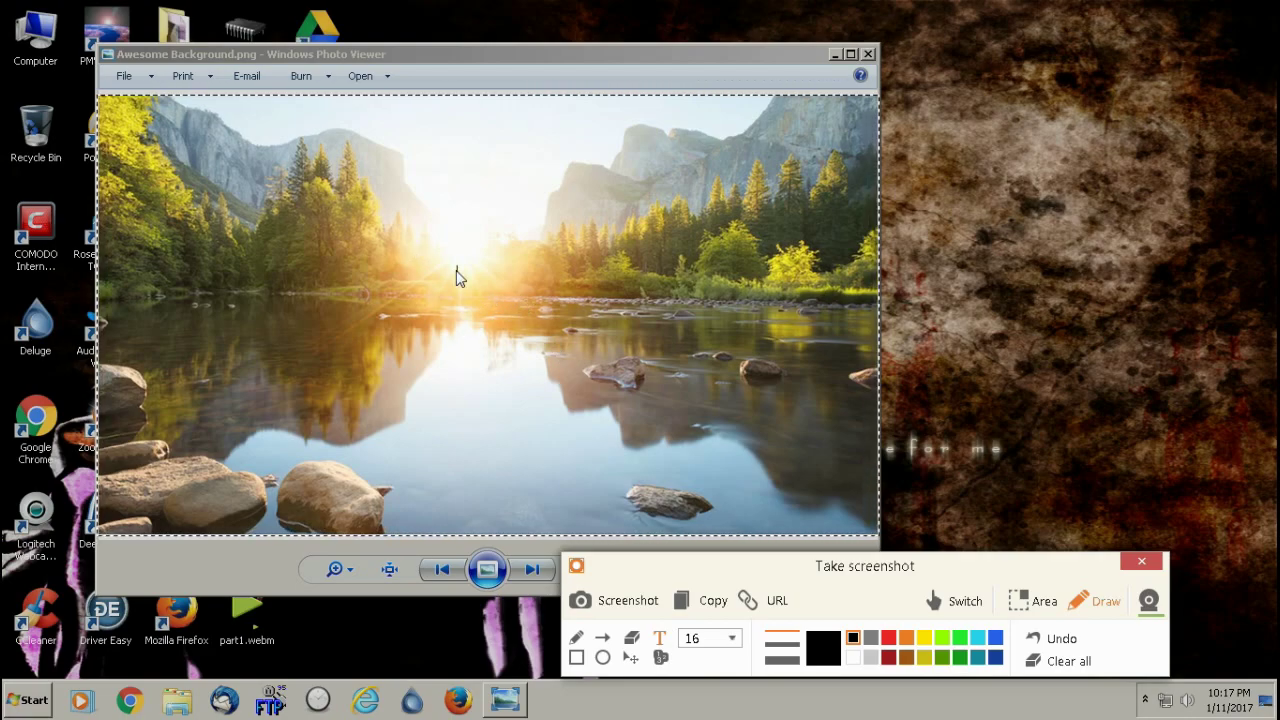
- Place the text "ewrefefewrfewfewrfrewrf" along the photo's shoreline, try text size 34, and erase the text
left_click(507, 290)
type("ewrefefewrfewfewrfrewrf")
left_click(728, 640)
scroll(730, 580, "down", 5)
left_click(717, 625)
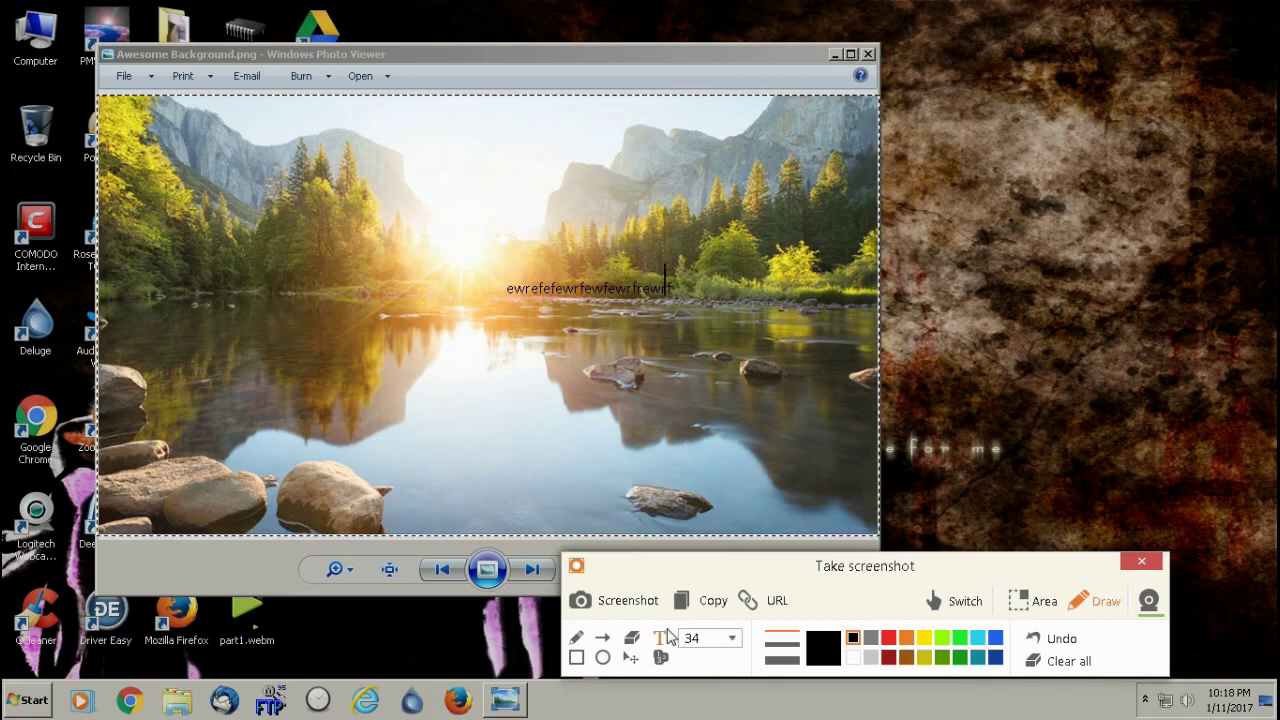
left_click(632, 641)
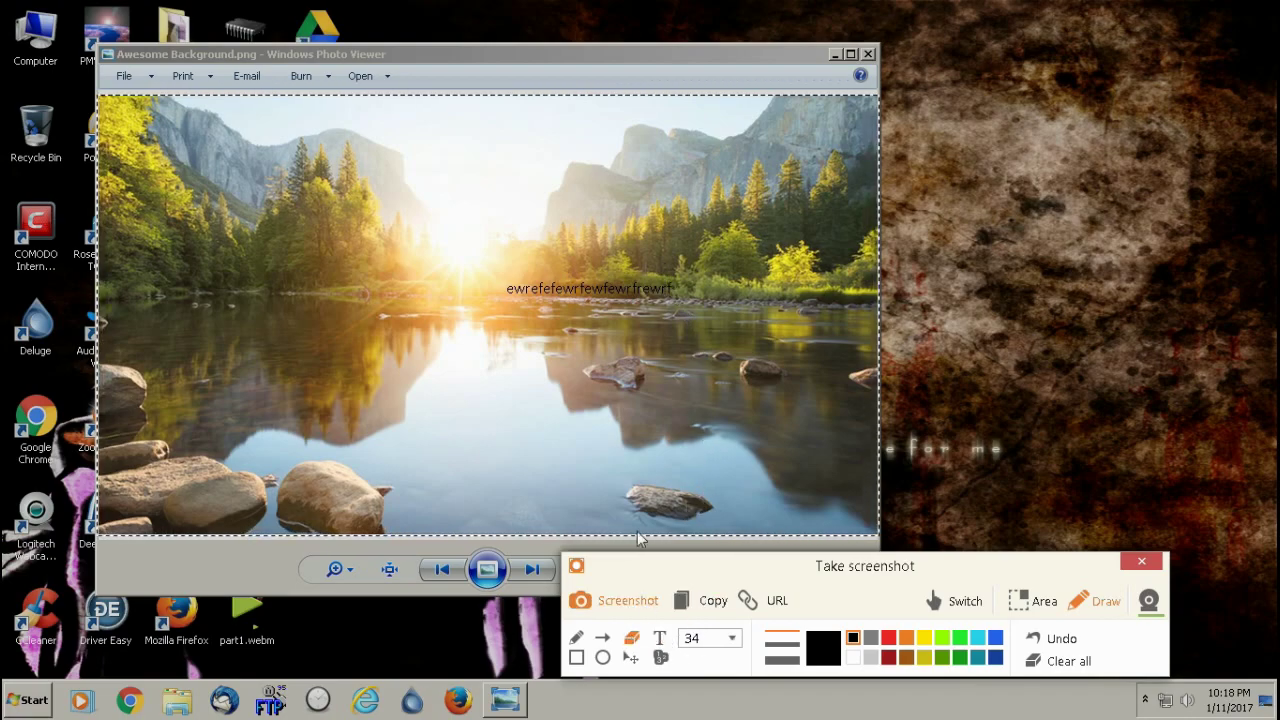
mouse_move(632, 286)
left_mouse_down()
mouse_move(651, 294)
mouse_move(598, 300)
mouse_move(651, 299)
left_mouse_up()
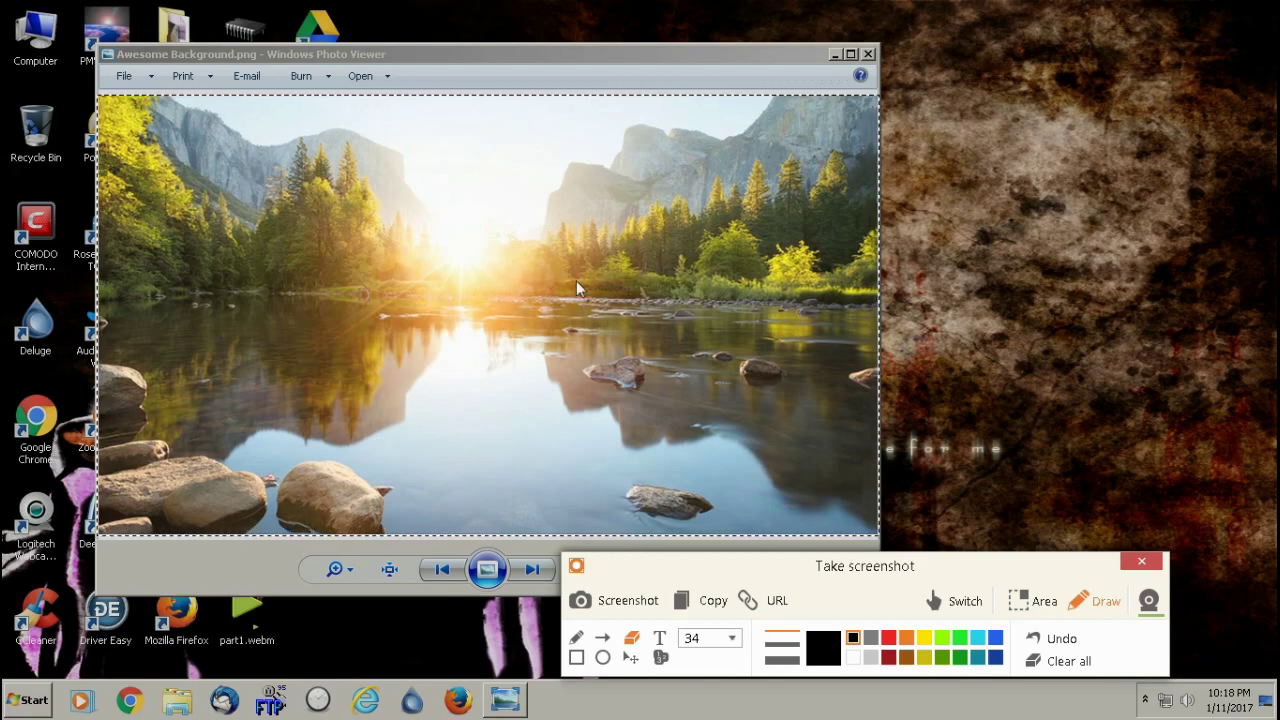
- Place eight numbered markers, 1 to 8, at different spots across the photo
left_click(660, 657)
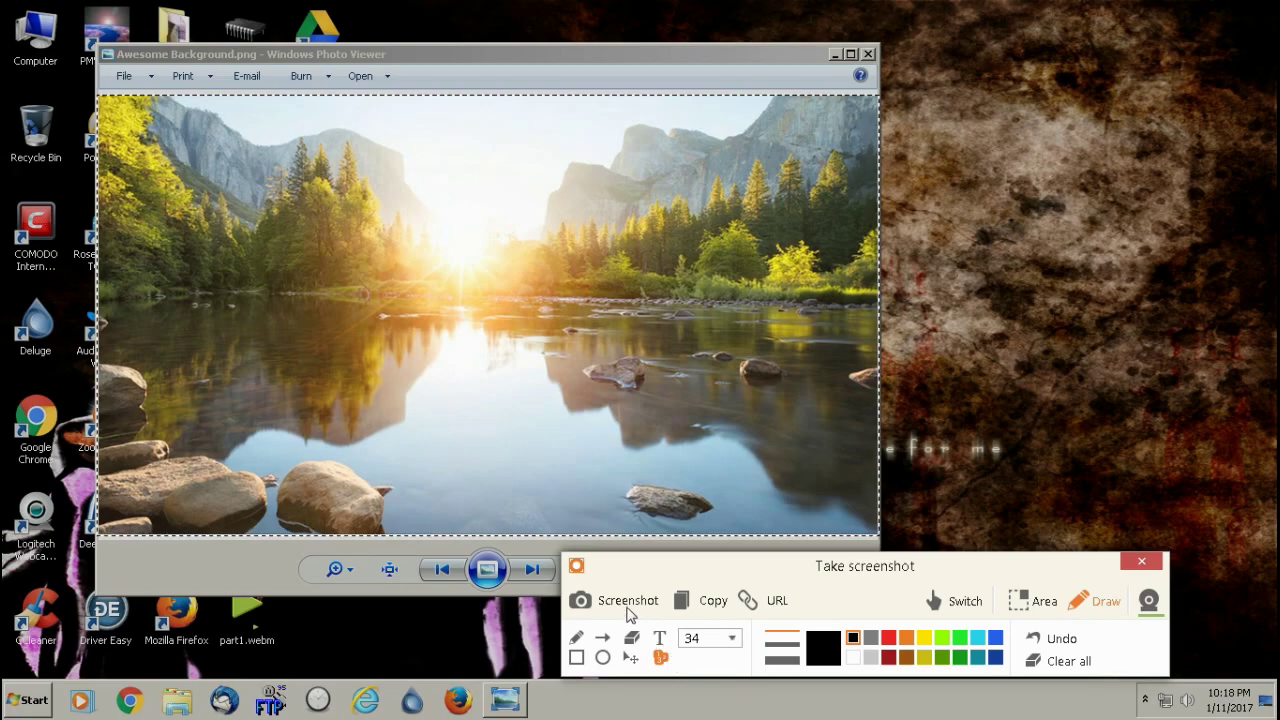
left_click(458, 258)
left_click(563, 309)
left_click(473, 352)
left_click(302, 333)
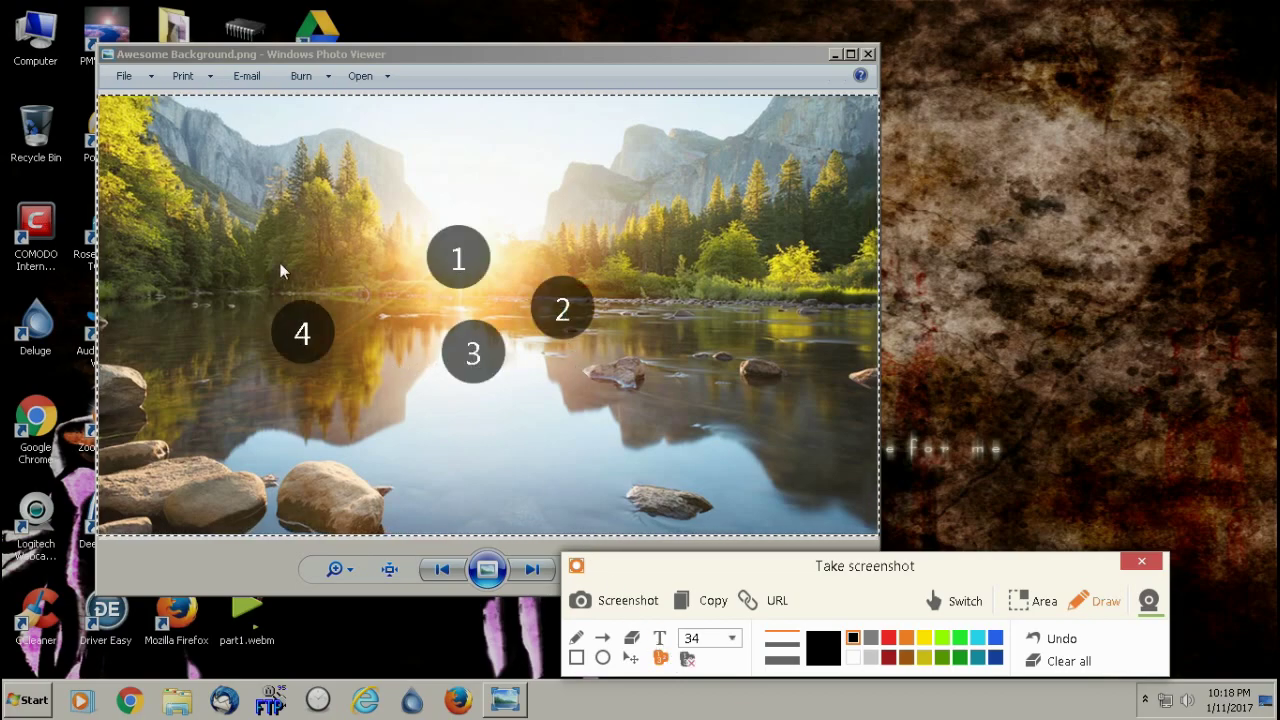
left_click(308, 233)
left_click(539, 236)
left_click(672, 254)
left_click(698, 408)
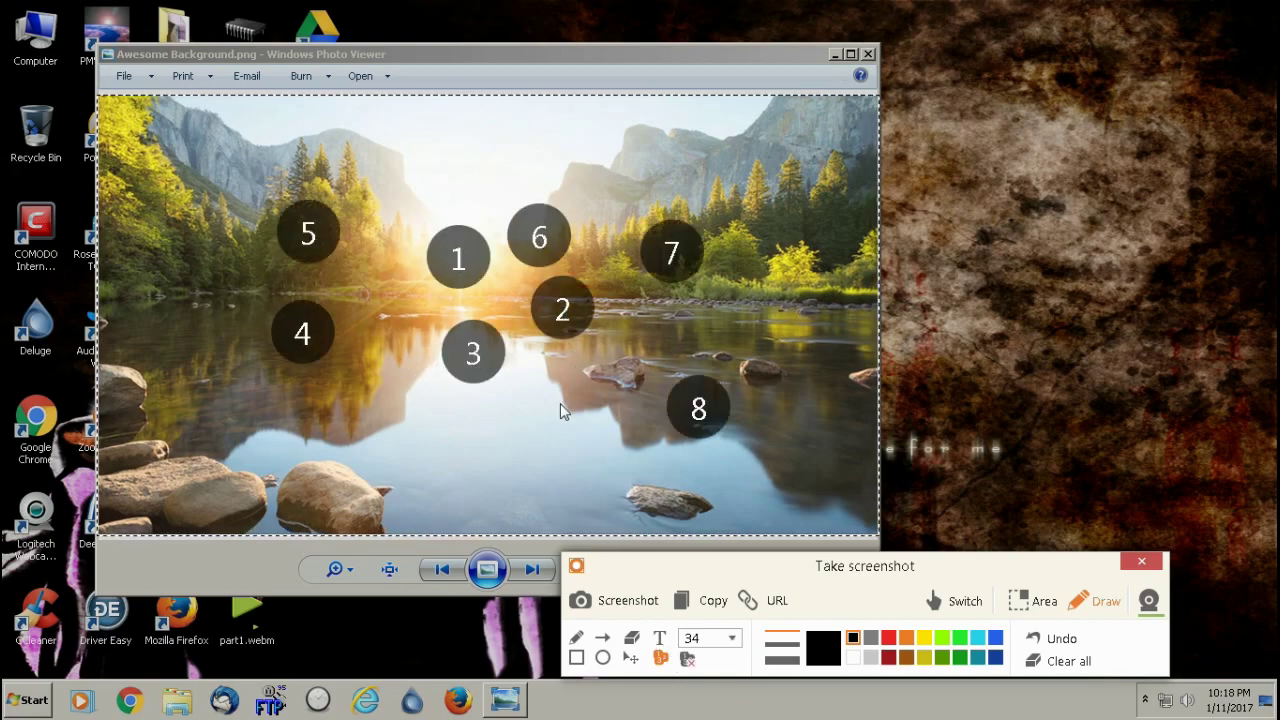
- Undo all eight numbered markers on the photo
left_click(1052, 641)
left_click(1052, 641)
left_click(1052, 641)
left_click(1052, 641)
left_click(1052, 641)
left_click(1052, 641)
left_click(1052, 641)
left_click(1052, 641)
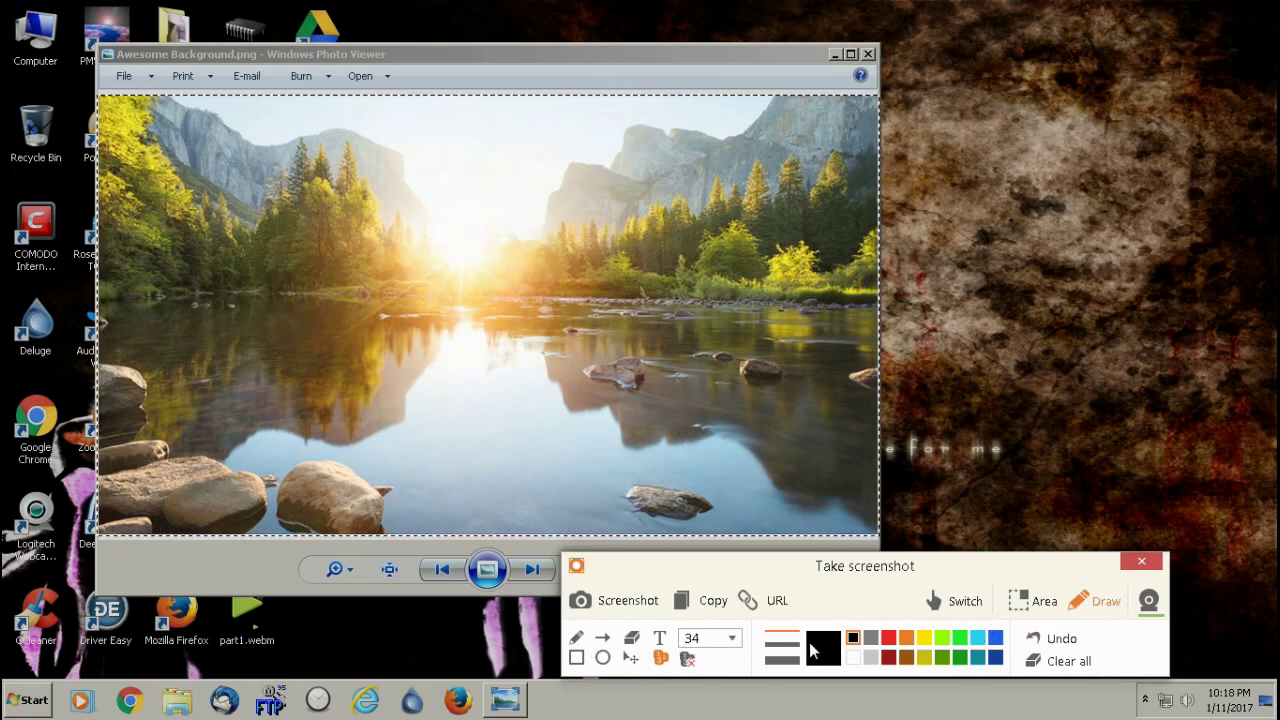
- Move the Take screenshot window aside and upload the selected photo area to get a shareable URL
left_click_drag(862, 582, 930, 582)
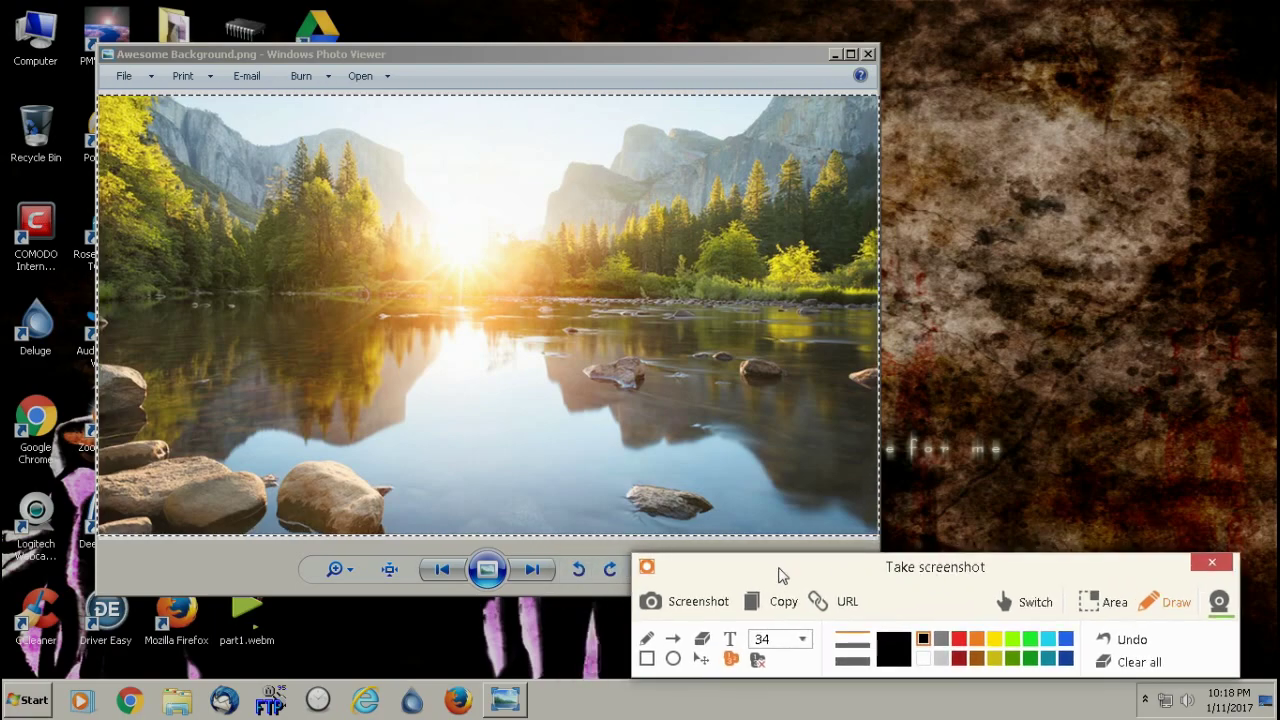
left_click(752, 600)
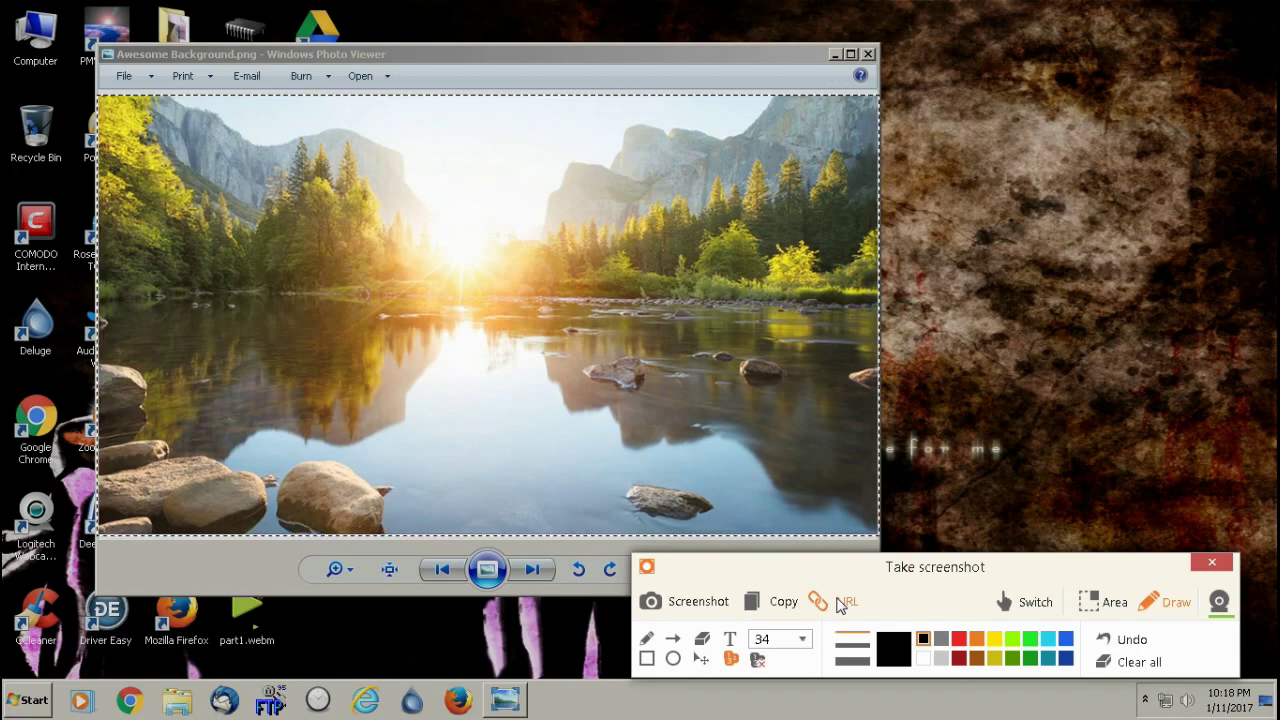
left_click(842, 602)
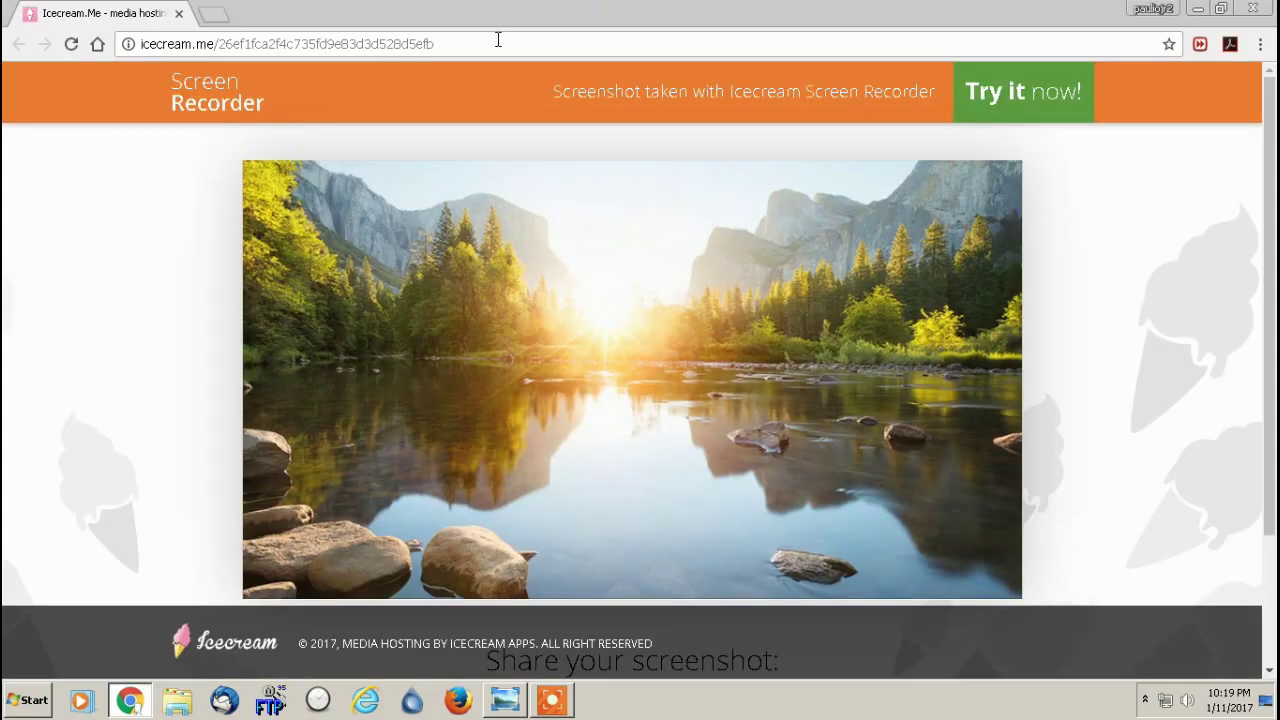
- Examine the hosted screenshot page, including its web address and the social sharing options below the image
scroll(1144, 351, "down", 2)
scroll(1144, 351, "up", 2)
left_click(594, 43)
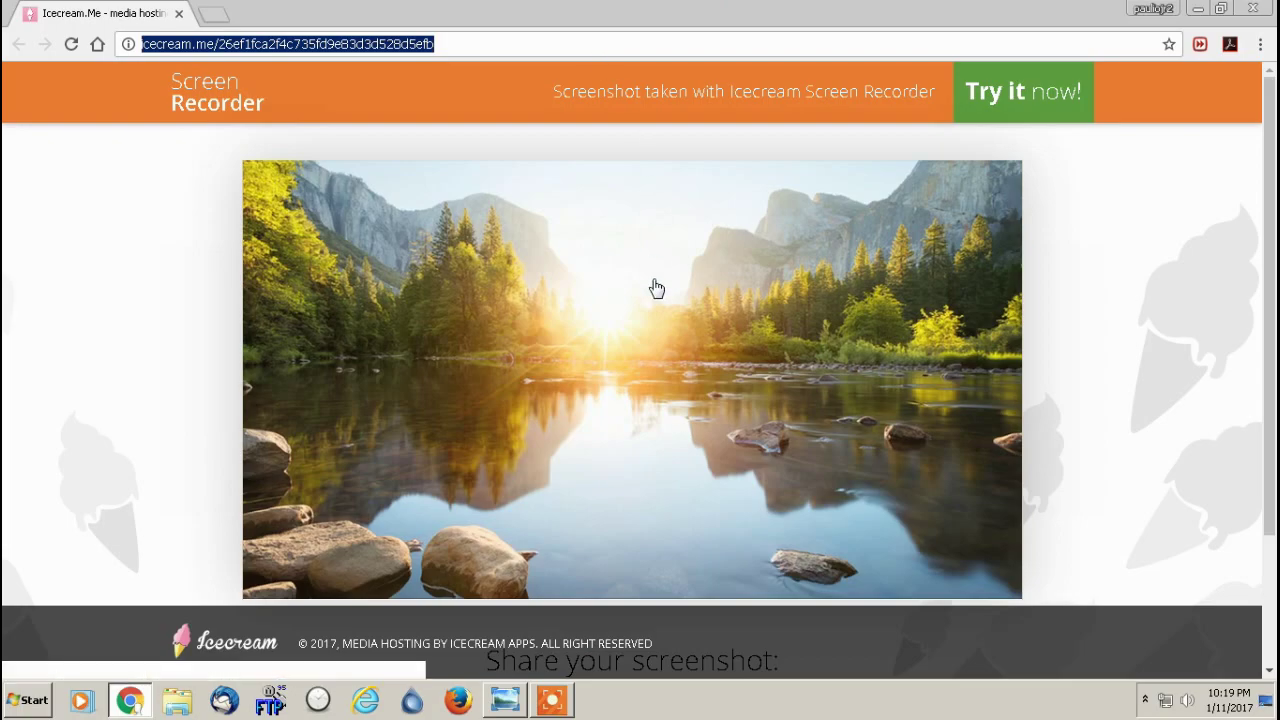
scroll(1006, 449, "down", 2)
scroll(1054, 466, "up", 2)
scroll(1057, 466, "down", 1)
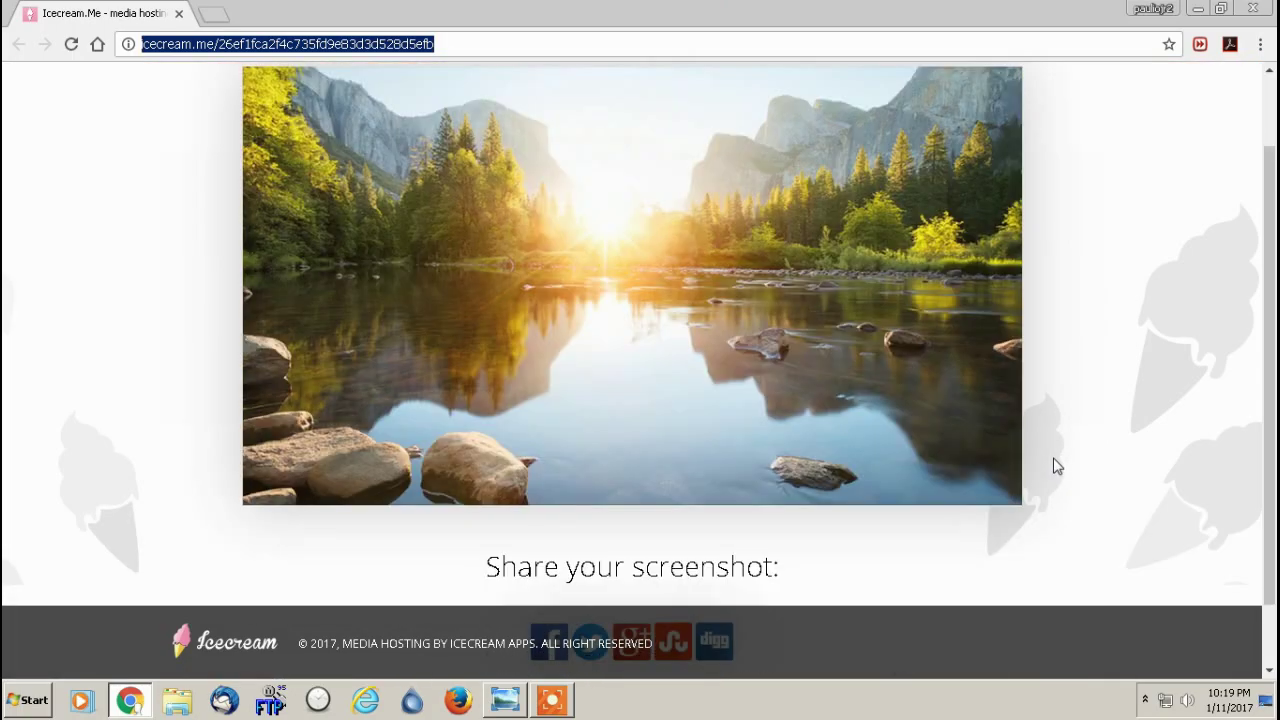
scroll(1057, 462, "up", 1)
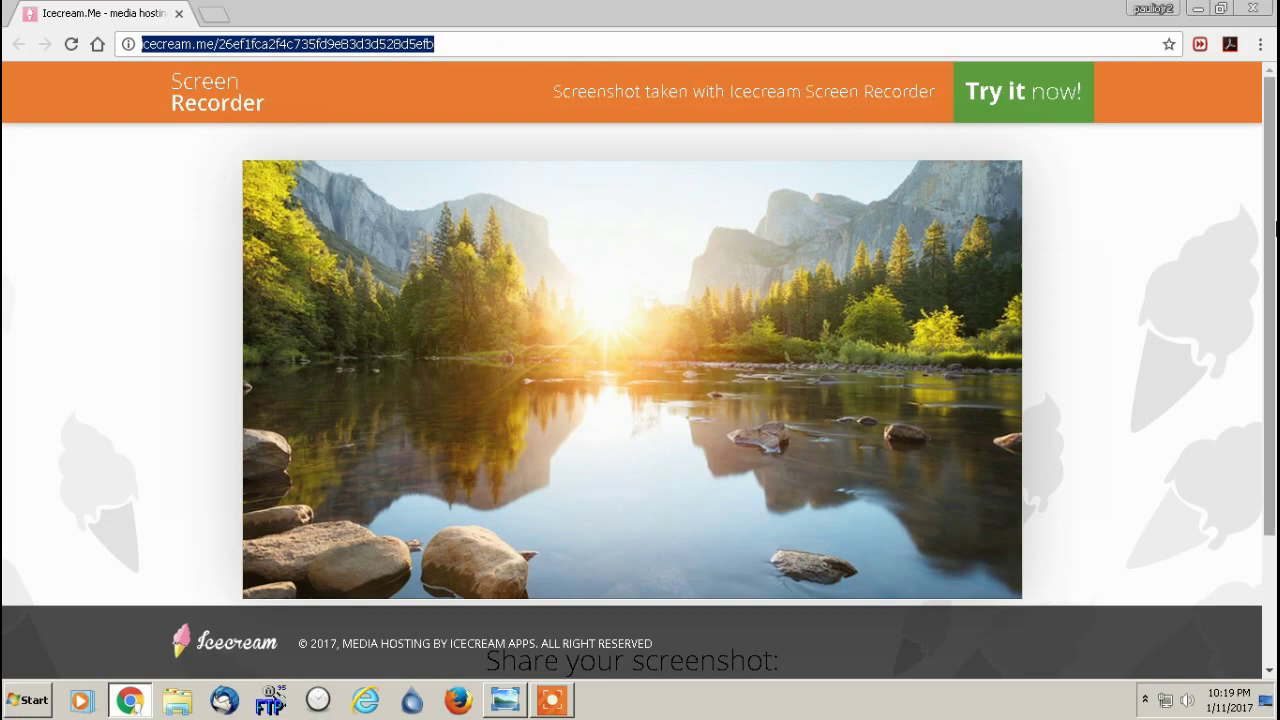
scroll(690, 490, "down", 2)
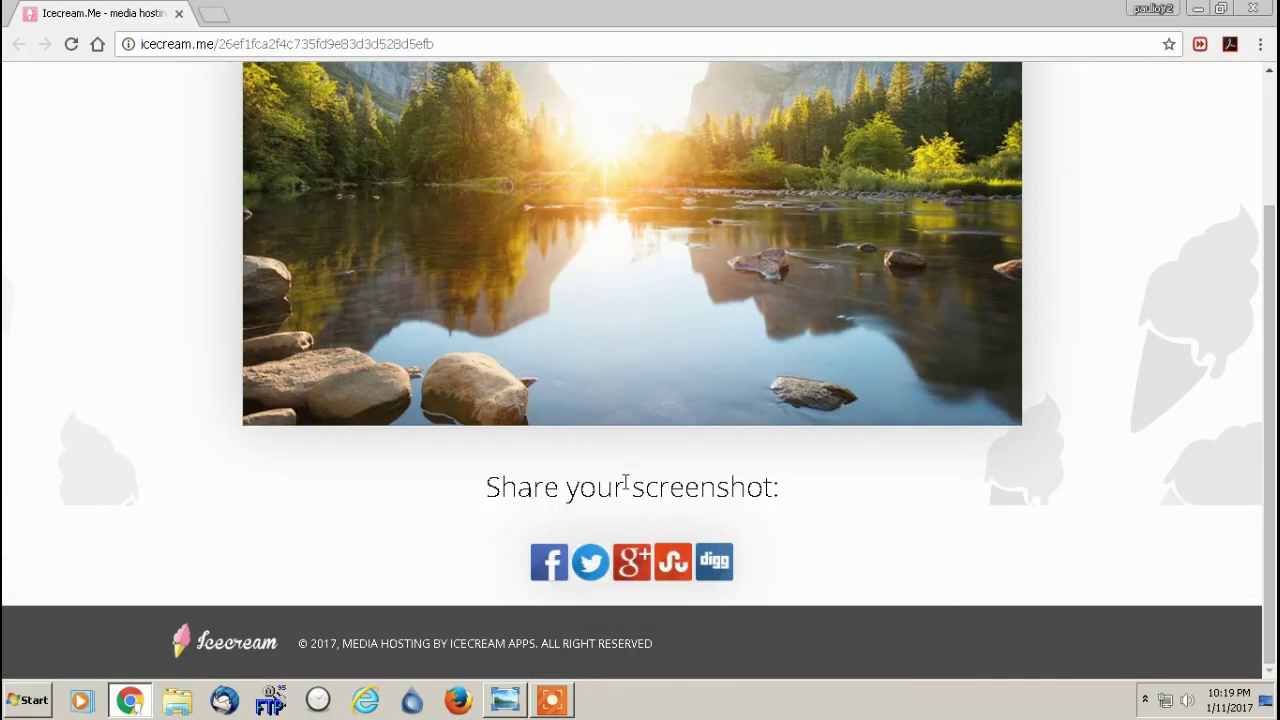
- Share the hosted screenshot's link on Twitter and view the posted tweet on the profile, closing the extra Icecream.Me page
left_click(594, 572)
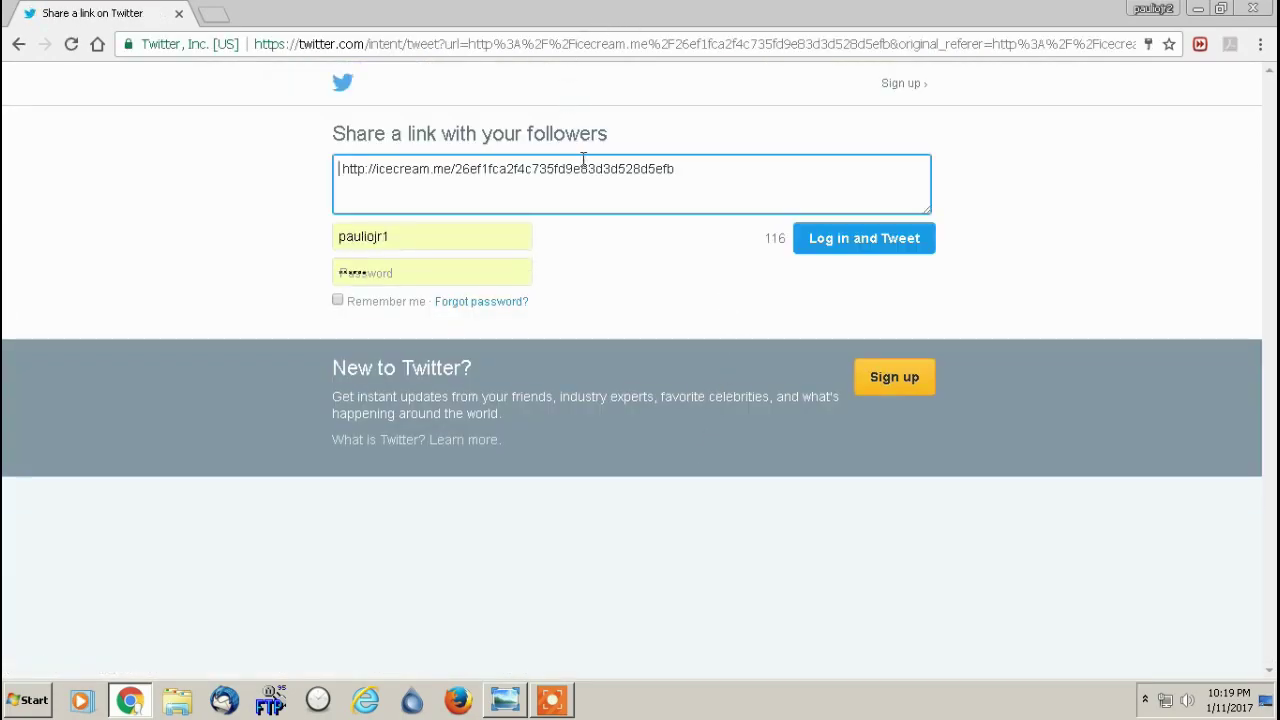
left_click(852, 245)
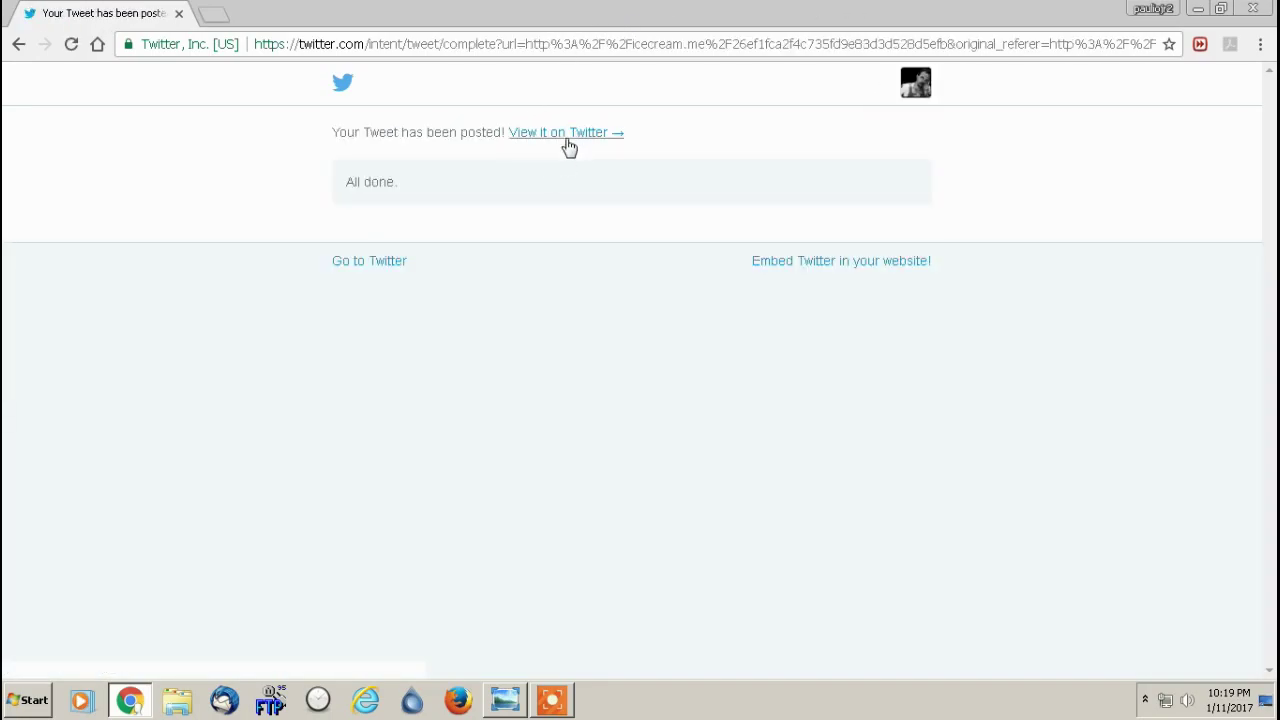
left_click(566, 133)
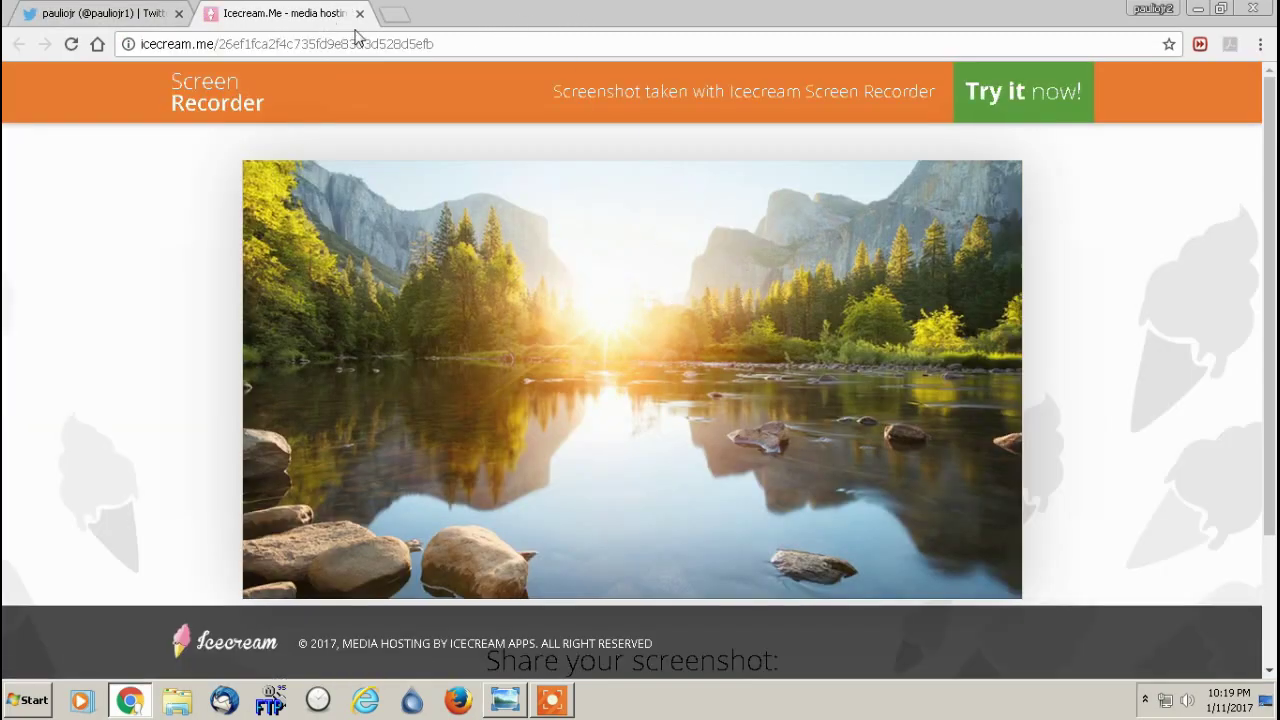
left_click(359, 14)
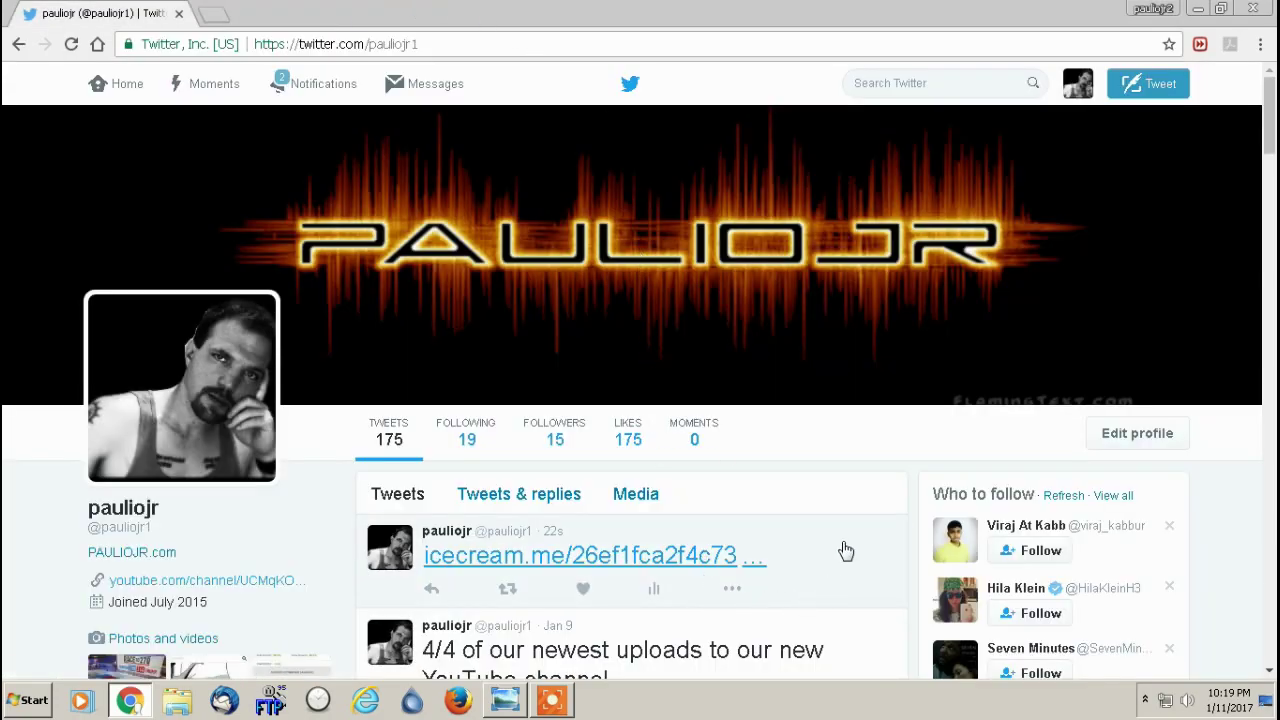
scroll(811, 543, "down", 1)
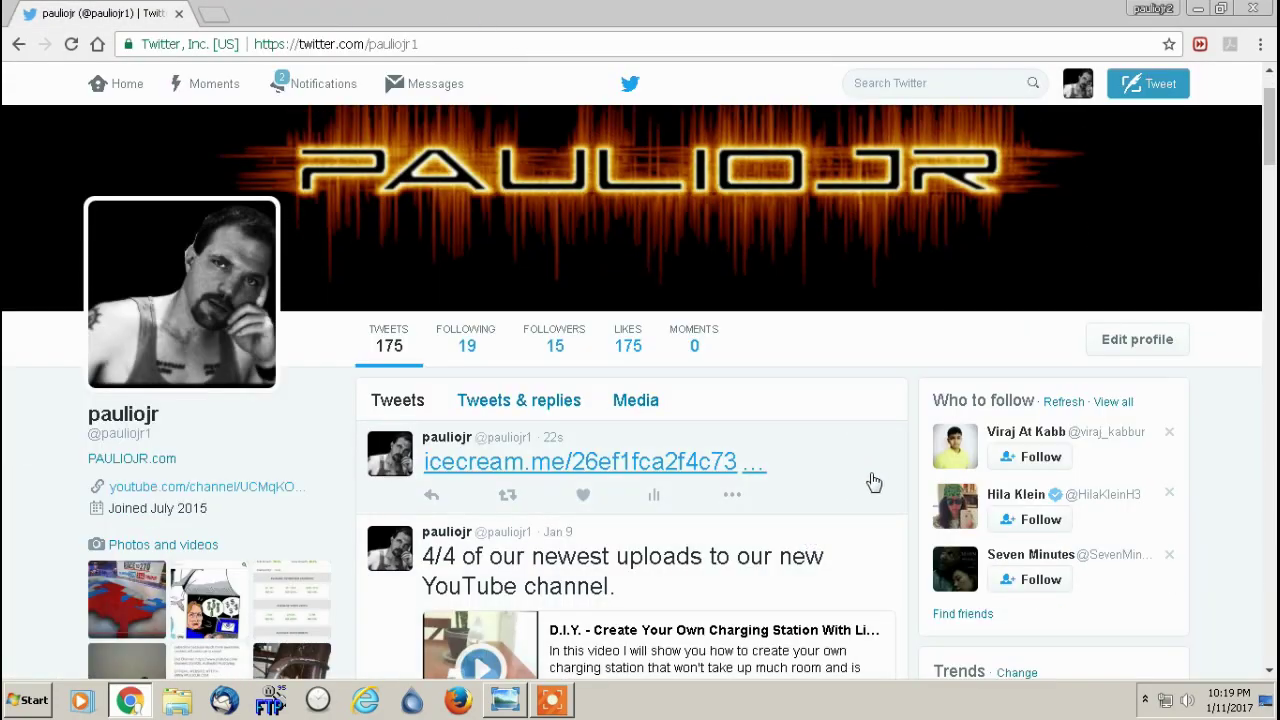
- Close the web browser and the Windows Photo Viewer showing Awesome Background.png
left_click(1268, 8)
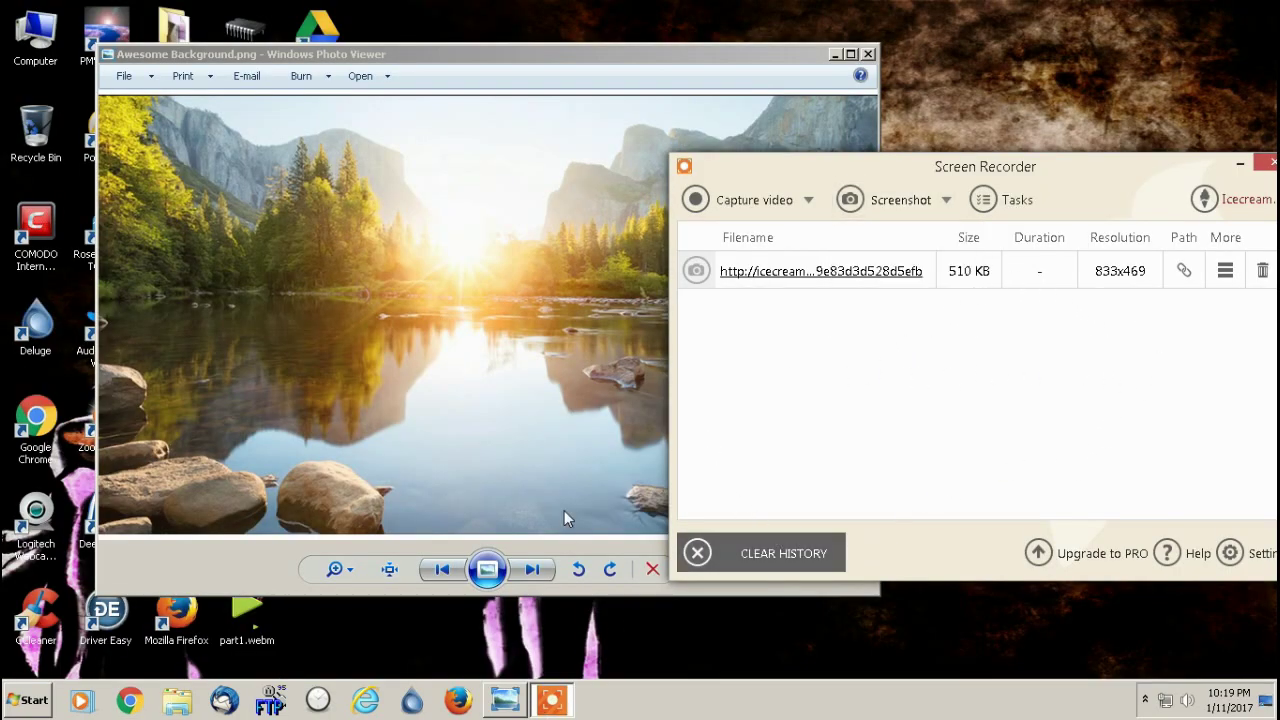
left_click(724, 60)
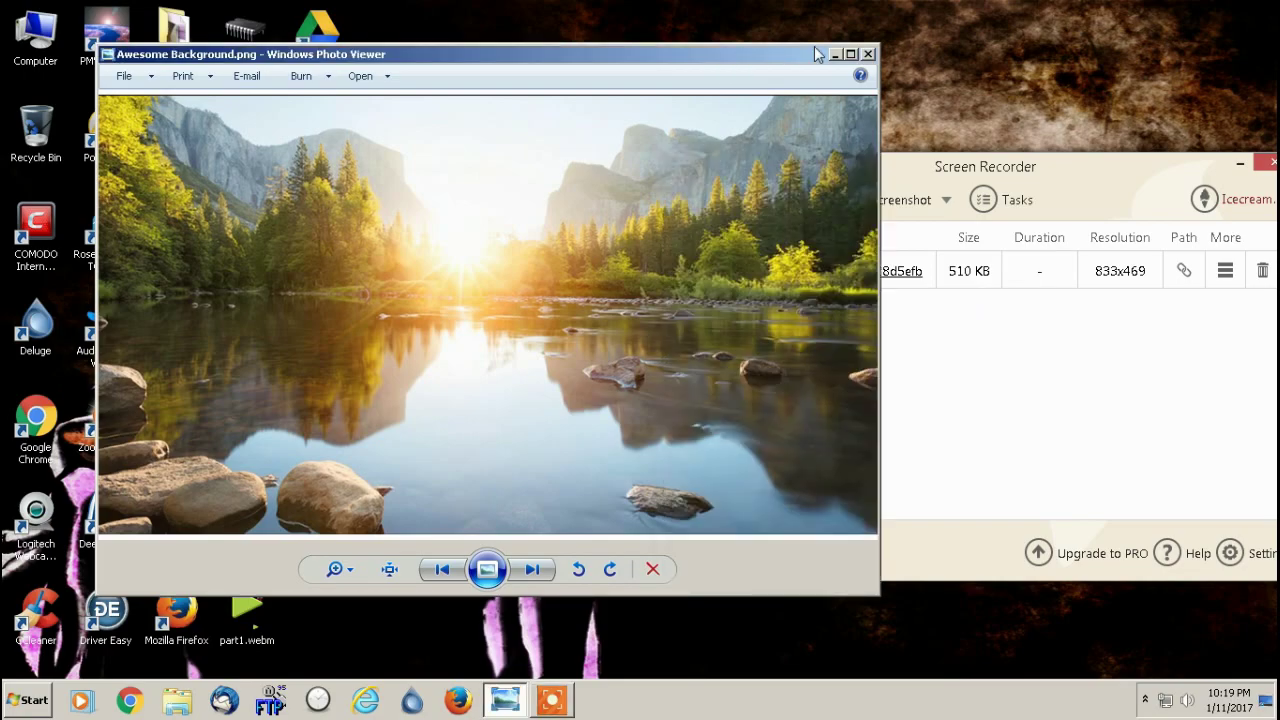
left_click(868, 55)
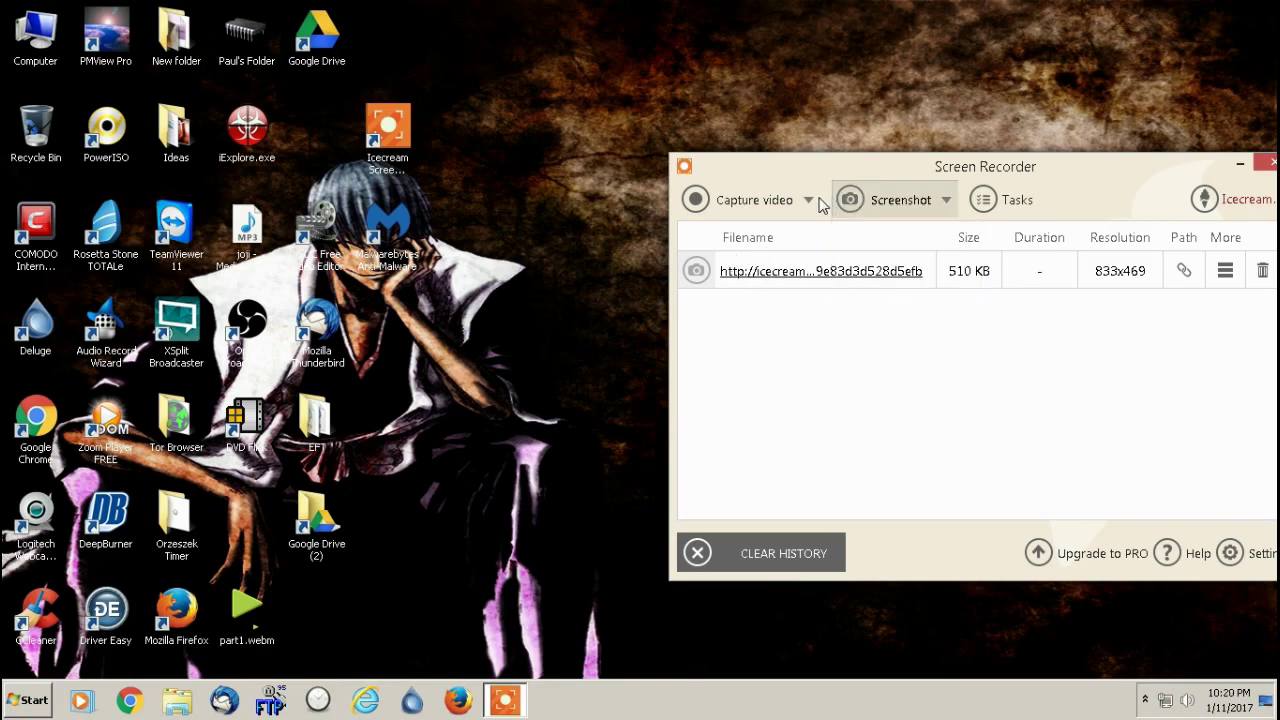
- Set up a 1360 x 768 full-screen screenshot with the webcam overlay turned on, placed just above the Take screenshot window
left_click(877, 203)
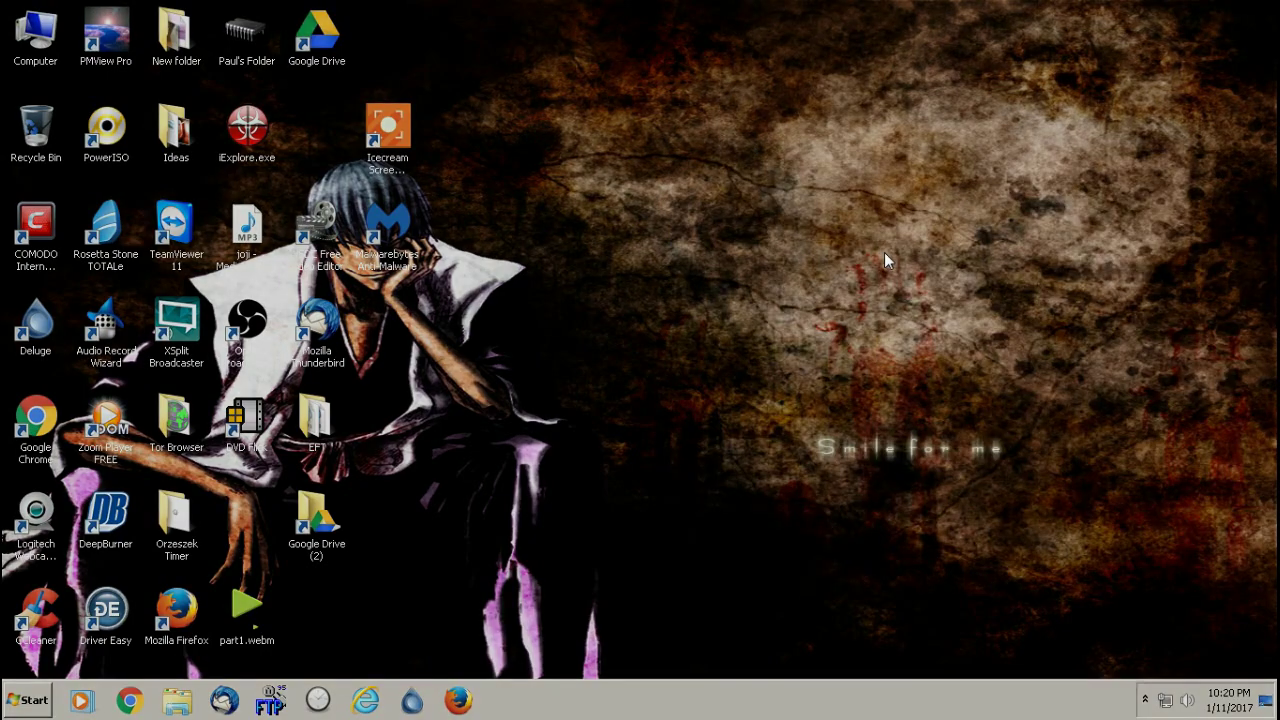
left_click(878, 256)
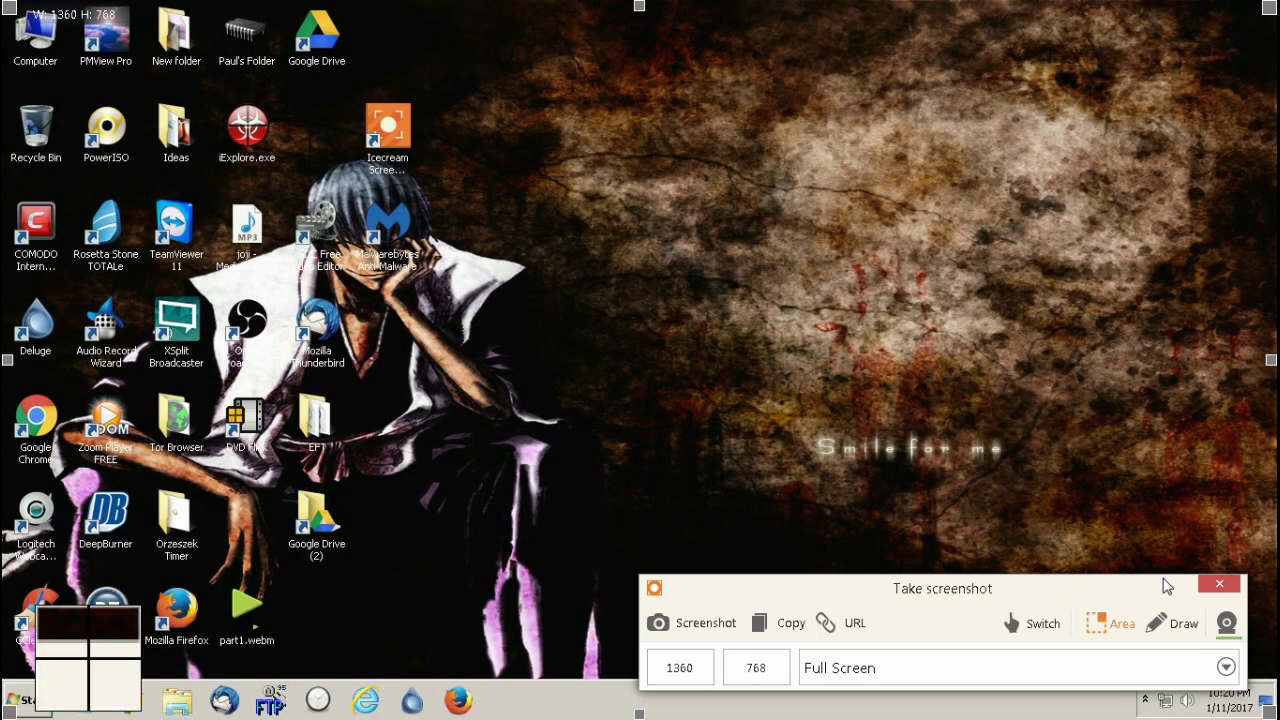
left_click_drag(1106, 586, 1052, 500)
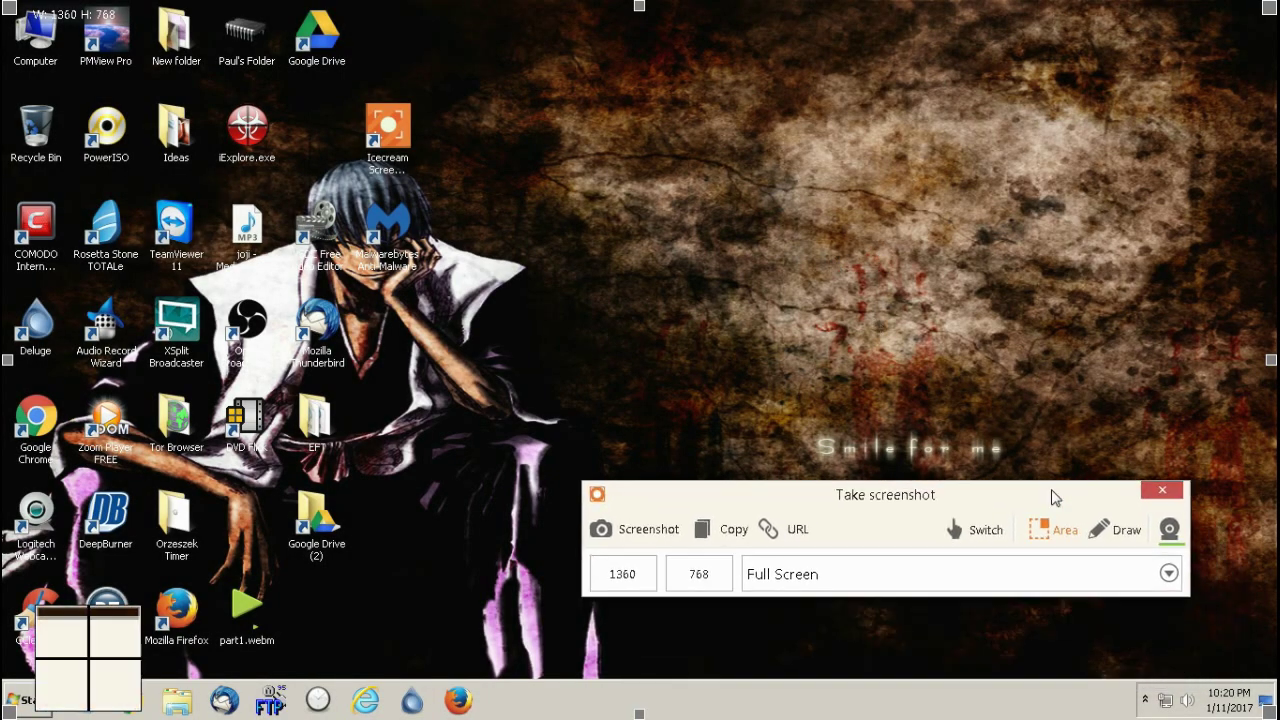
left_click(1169, 530)
left_click_drag(940, 390, 737, 218)
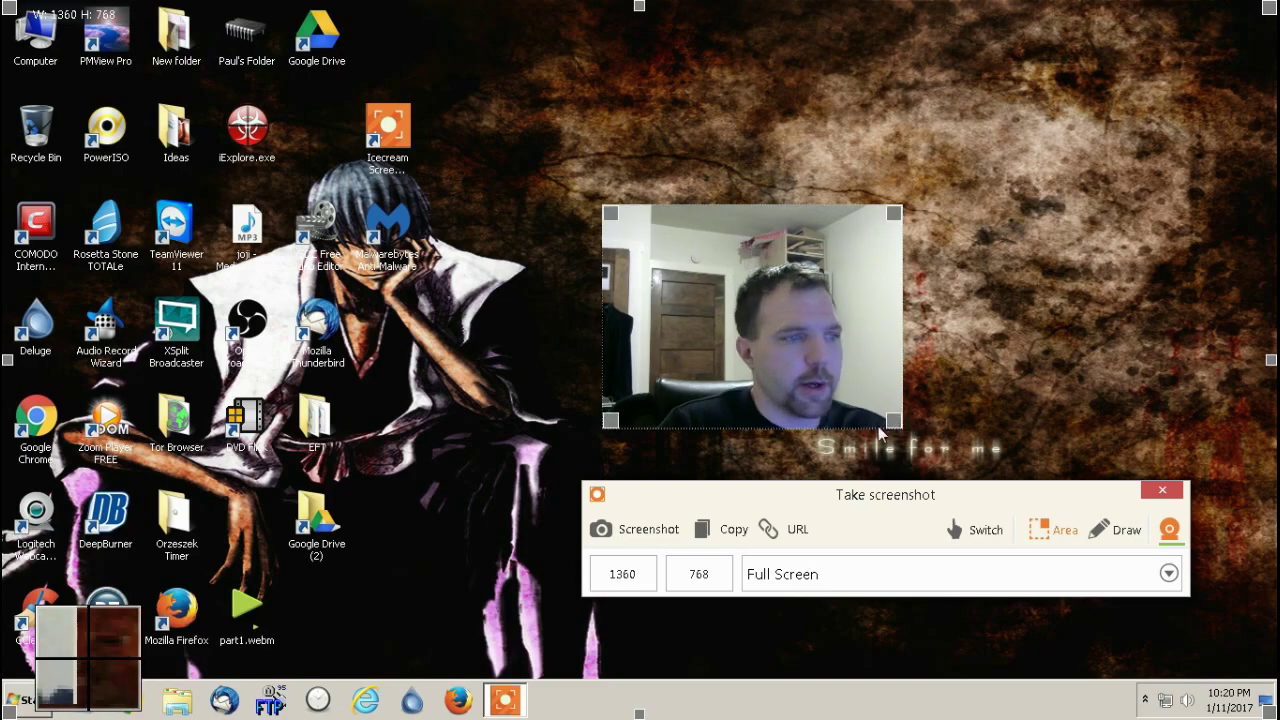
- Take the full-screen screenshot with the webcam overlay, save it as jhtyjuty.png, and leave screenshot mode
left_click(648, 530)
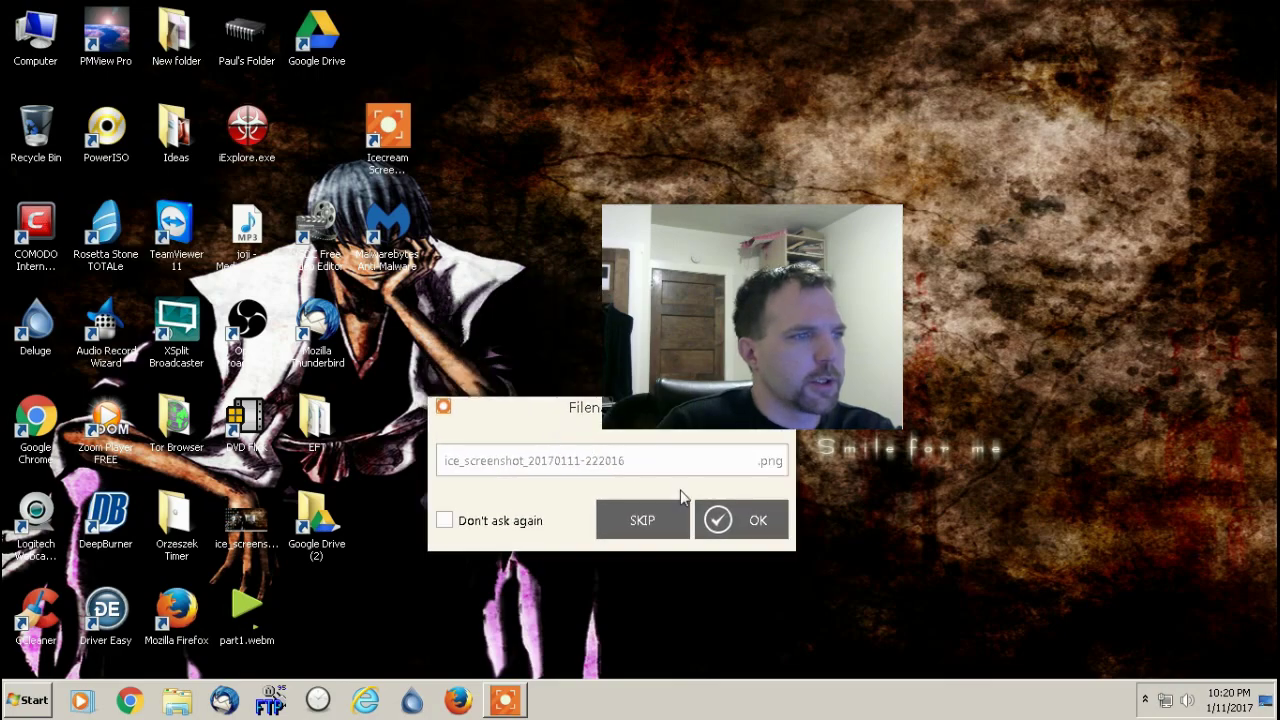
triple_click(612, 460)
key("BackSpace")
type("jhtyjuty")
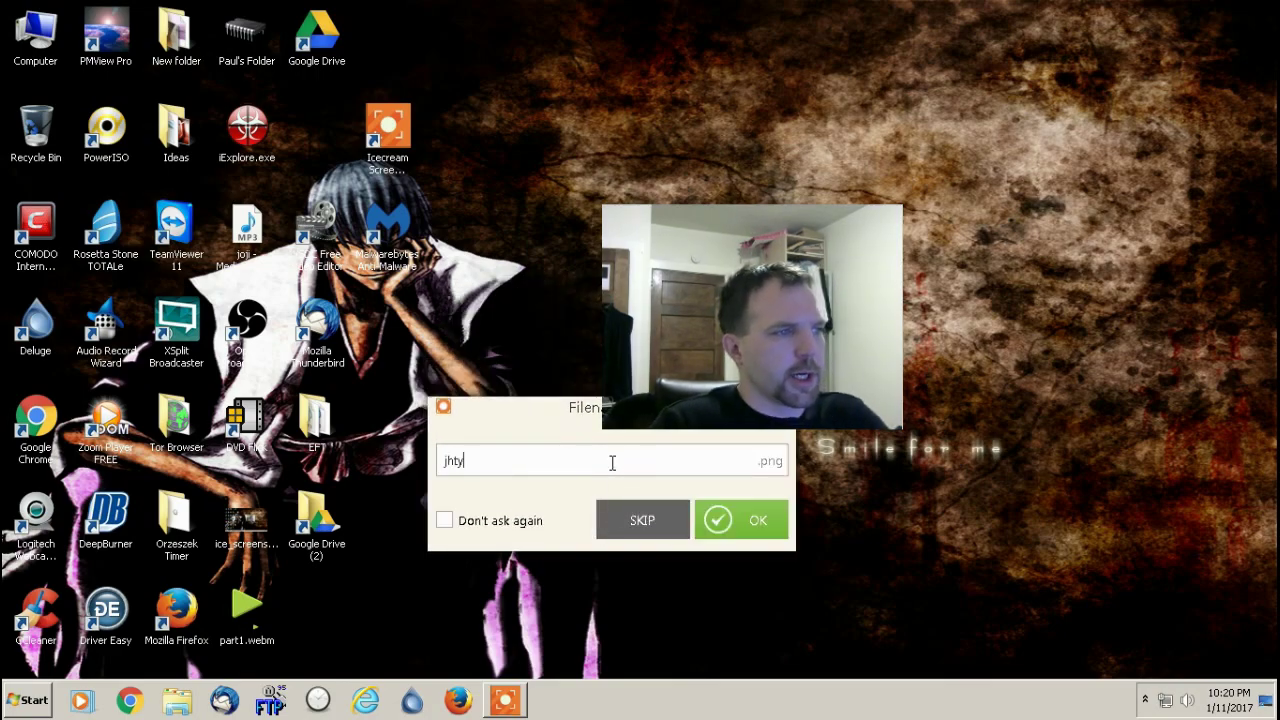
left_click(731, 518)
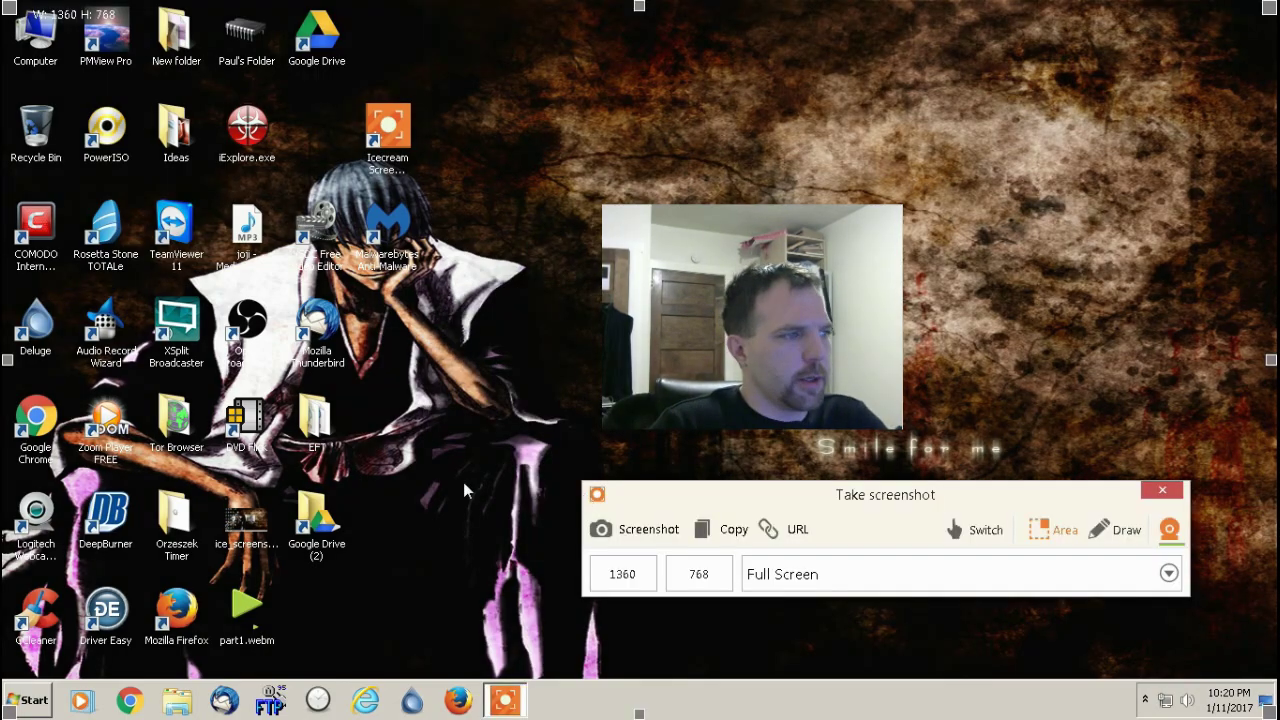
left_click(1162, 489)
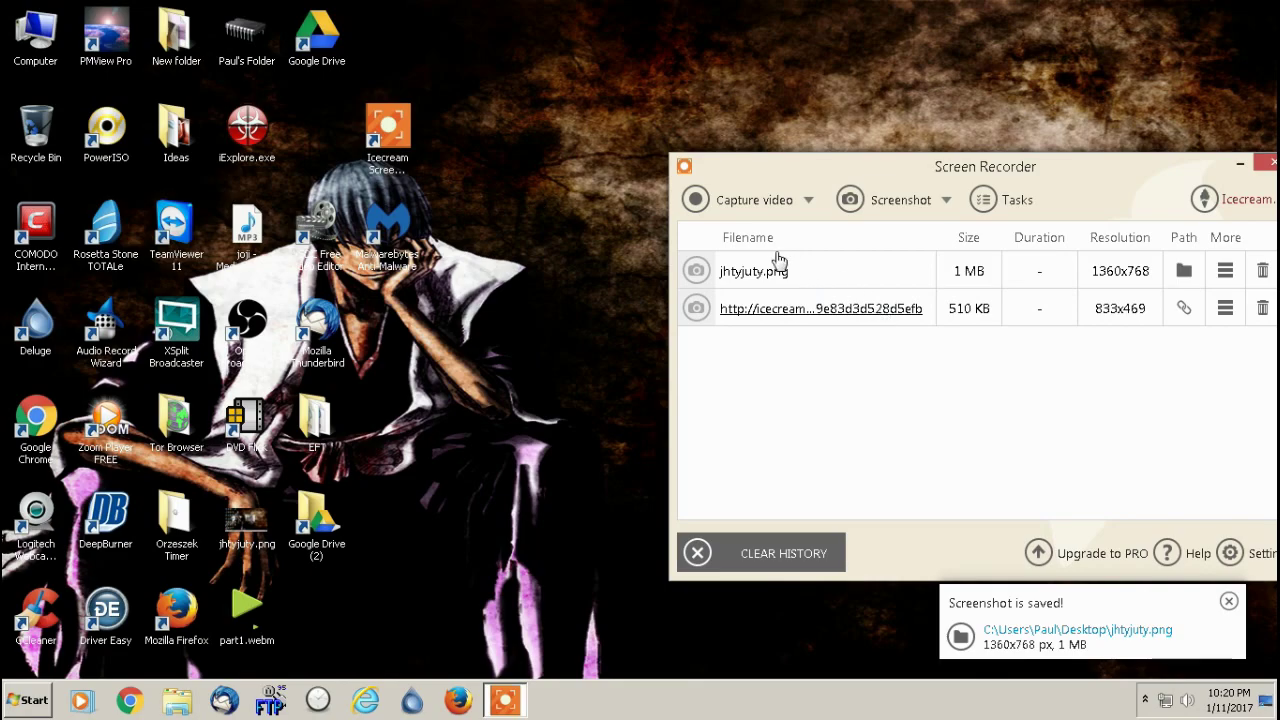
- Open jhtyjuty.png from the recorder's file list, view it maximized and zoomed in on the webcam overlay, and close the viewer
double_click(716, 282)
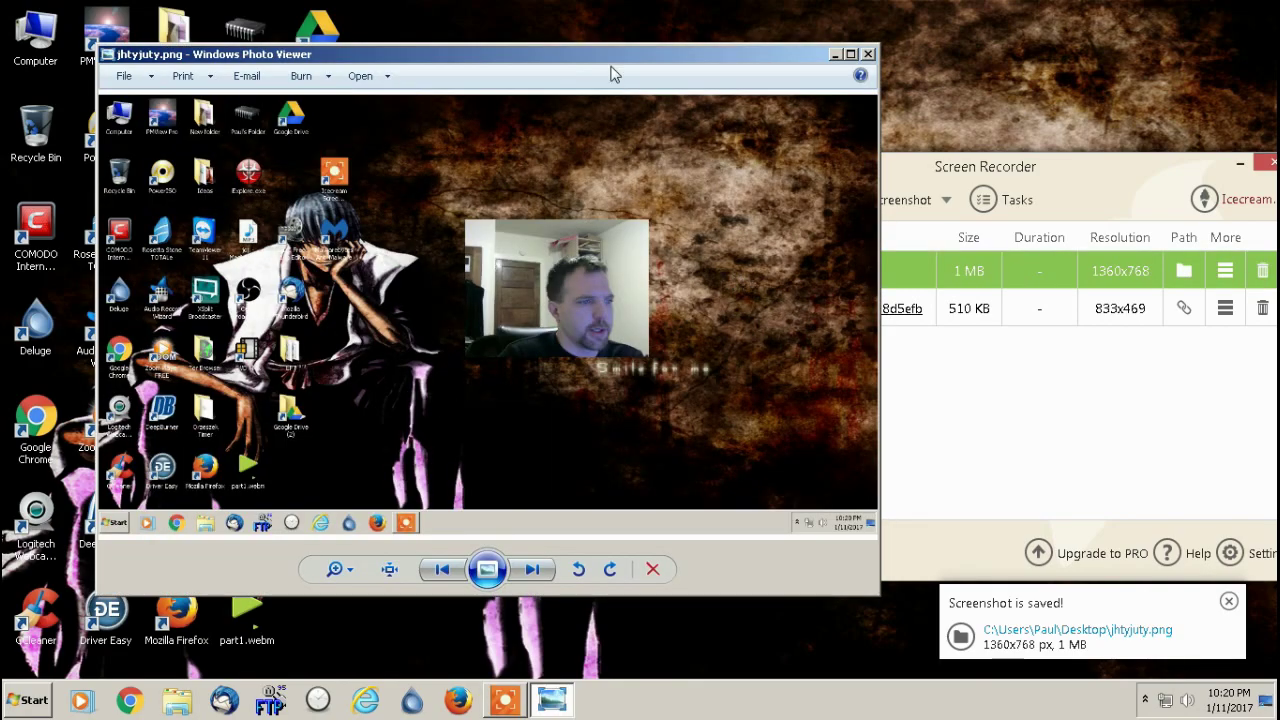
double_click(609, 54)
scroll(789, 300, "up", 2)
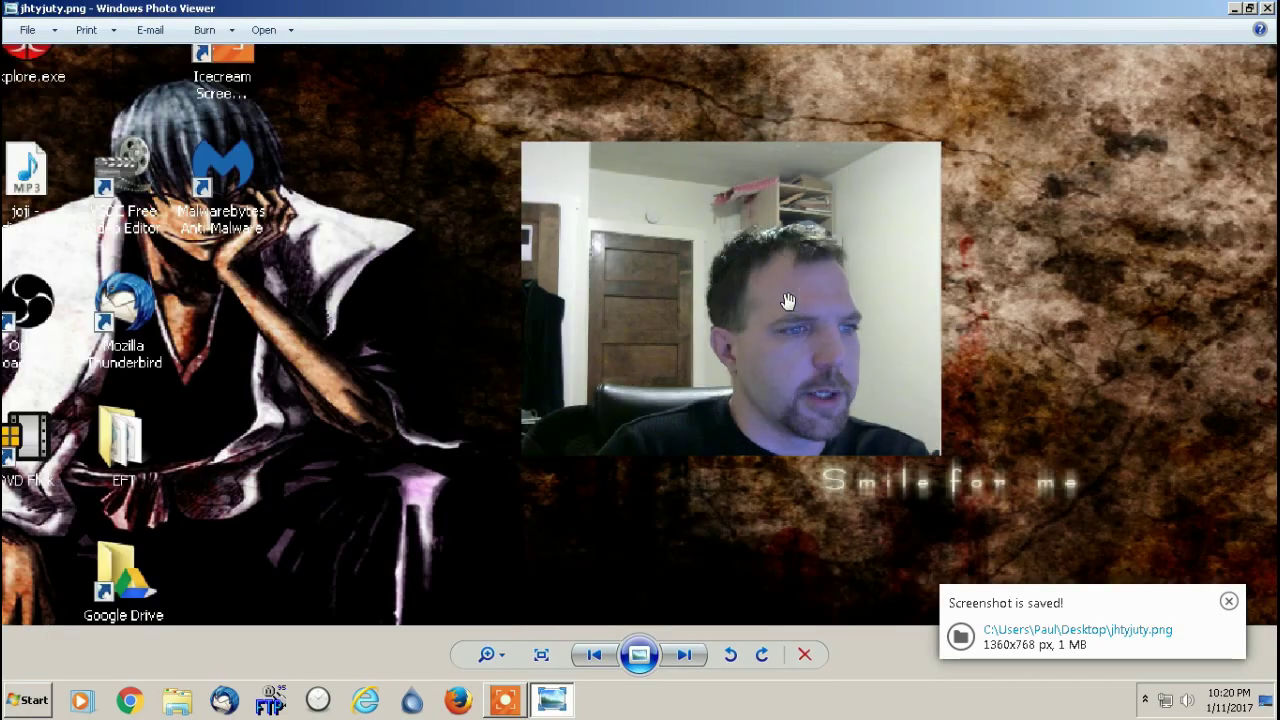
scroll(789, 300, "down", 2)
left_click(1268, 8)
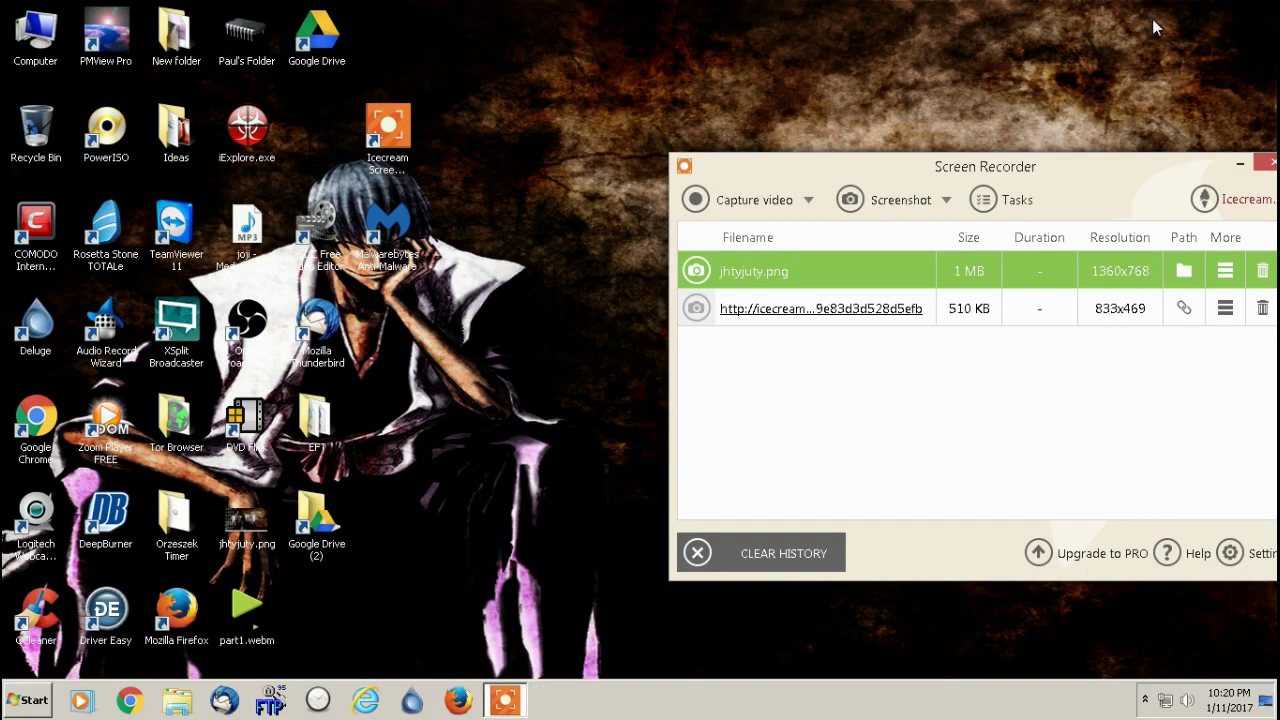
- Remove both screenshot entries from the recorder's history and move the Screen Recorder window fully onto the screen
left_click(1262, 272)
left_click(1262, 272)
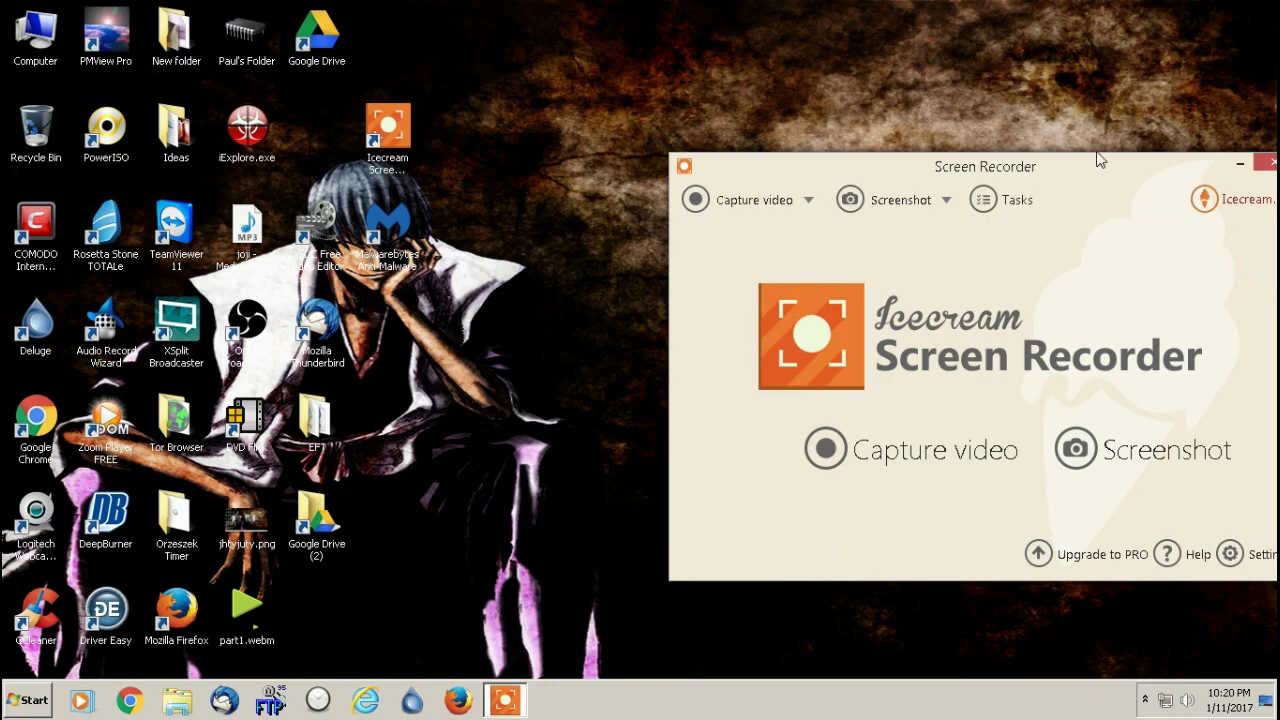
left_click_drag(1071, 174, 1030, 175)
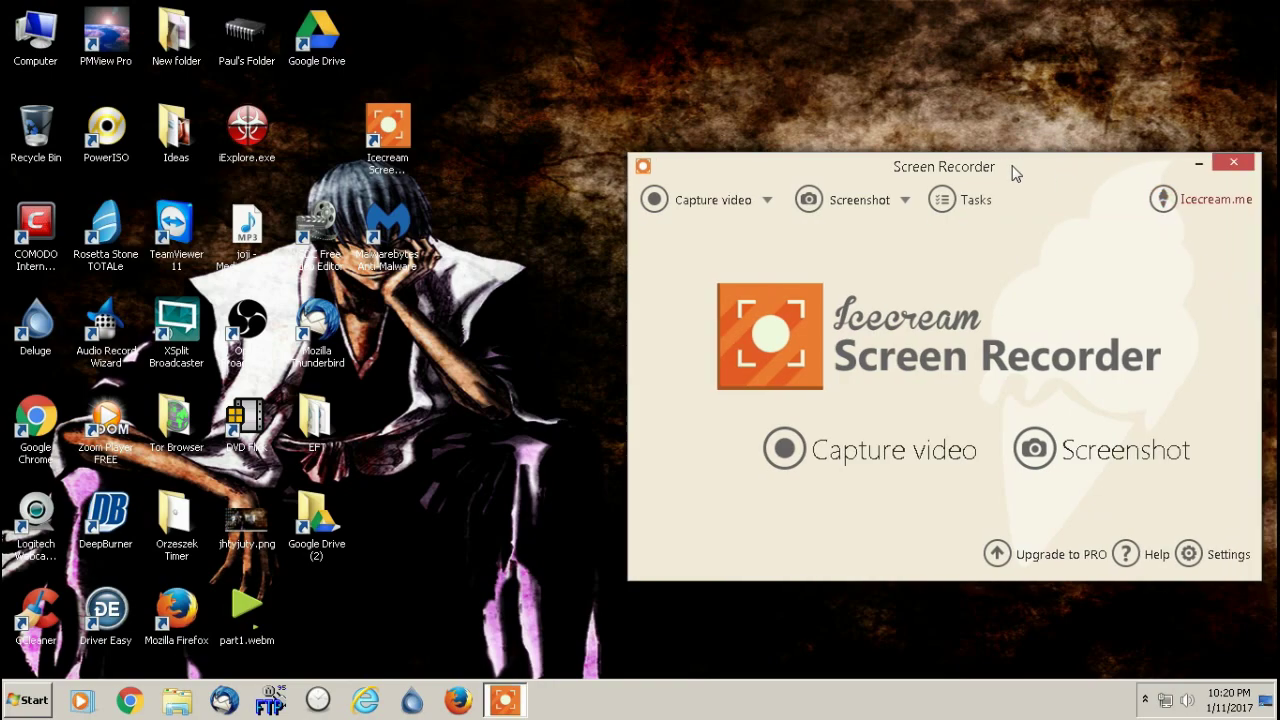
left_click_drag(1015, 173, 991, 174)
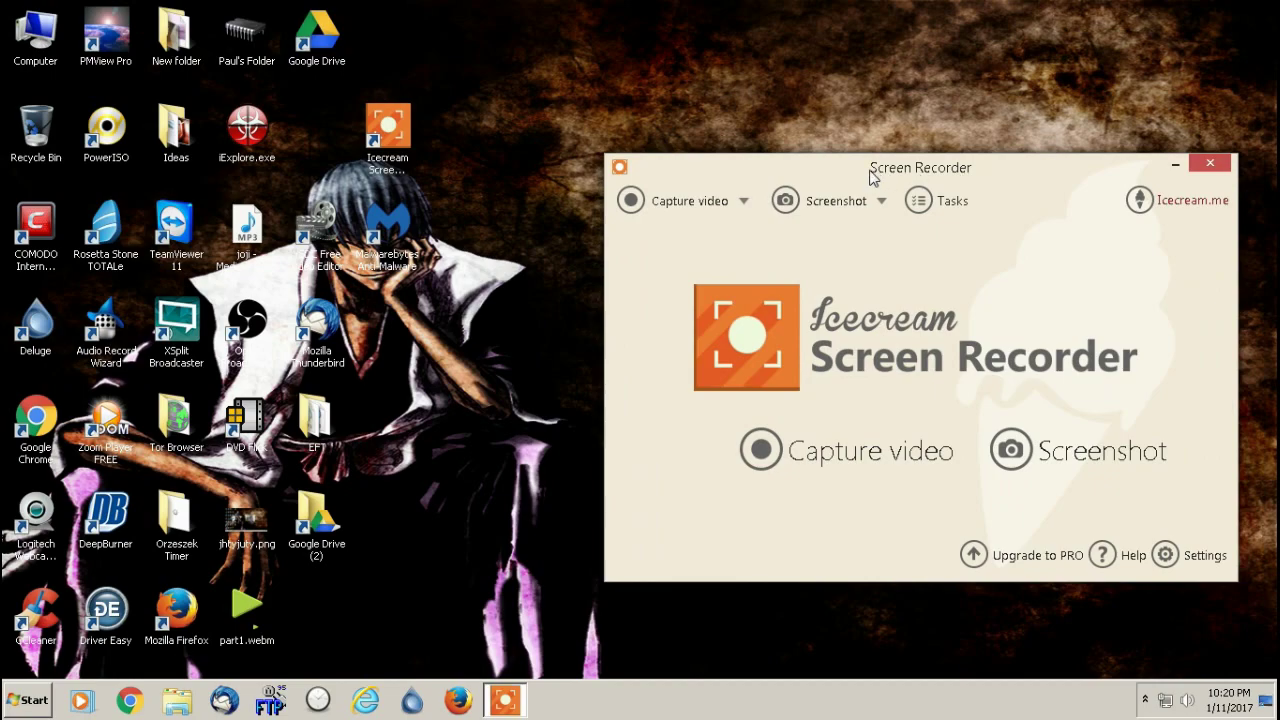
left_click(857, 205)
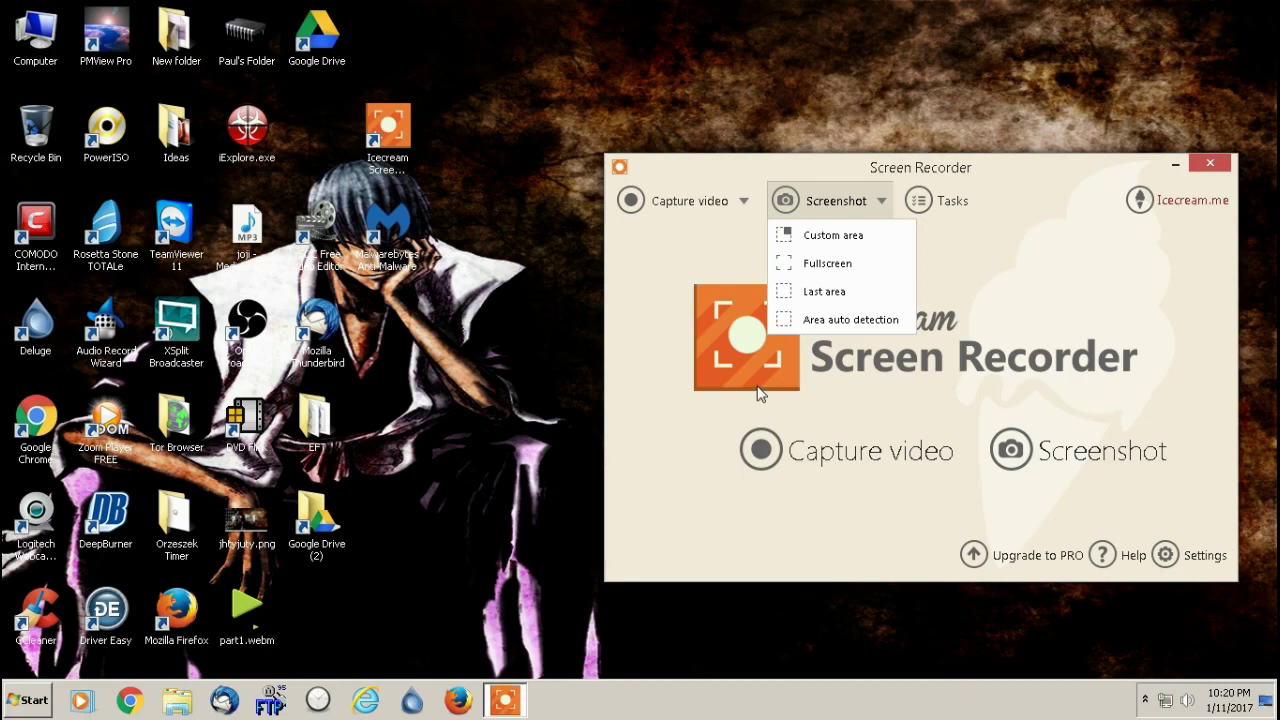
left_click(700, 425)
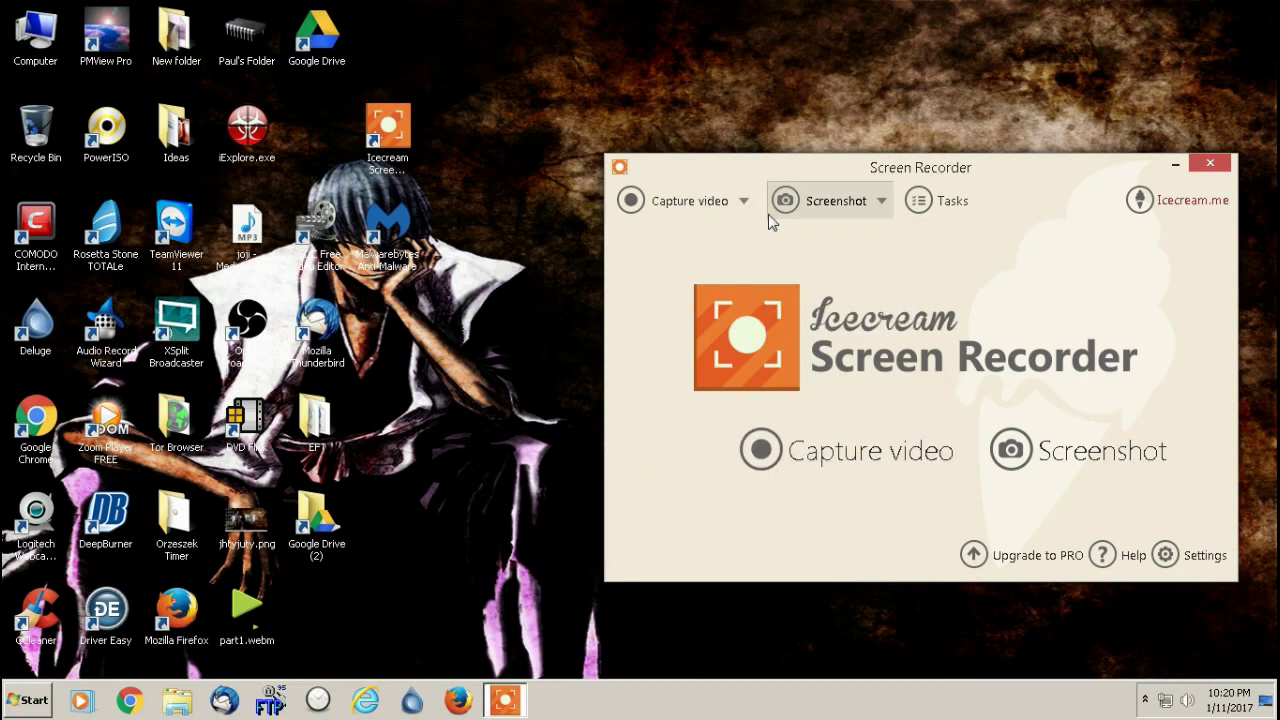
left_click_drag(1004, 176, 978, 180)
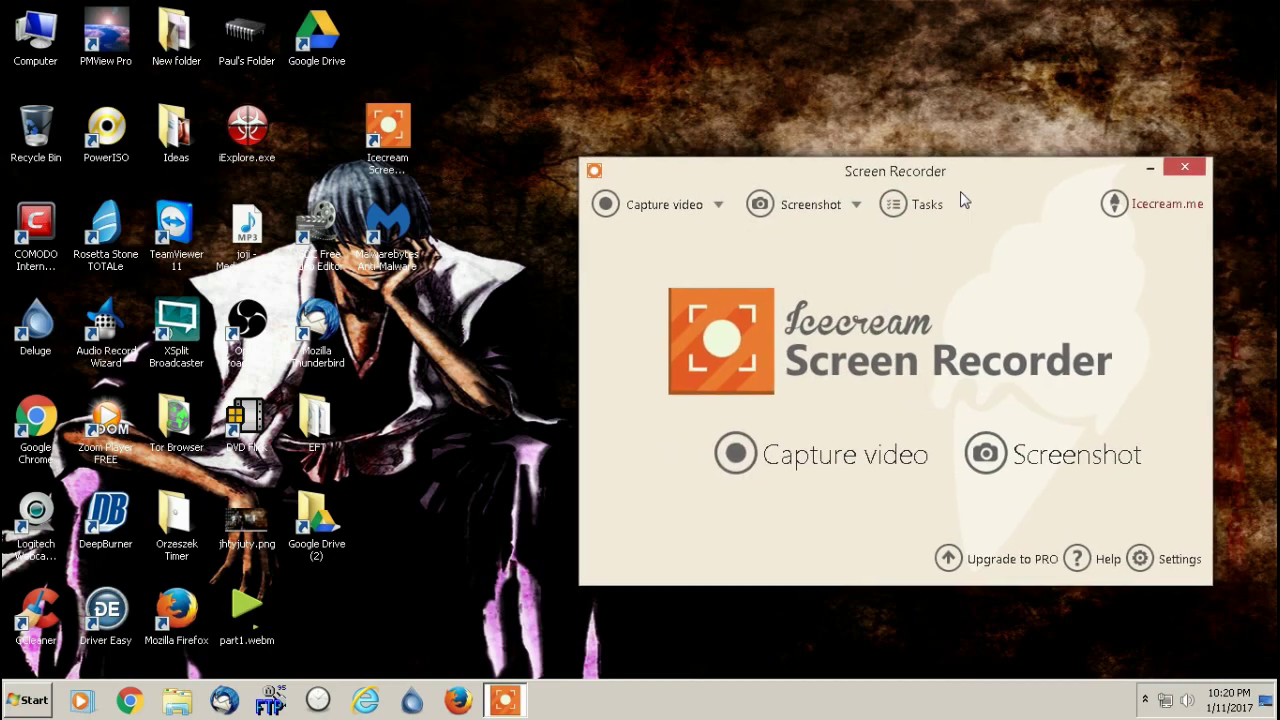
- Open the recorder's settings and review the System options, the save folders and the maximum file size
left_click(1150, 558)
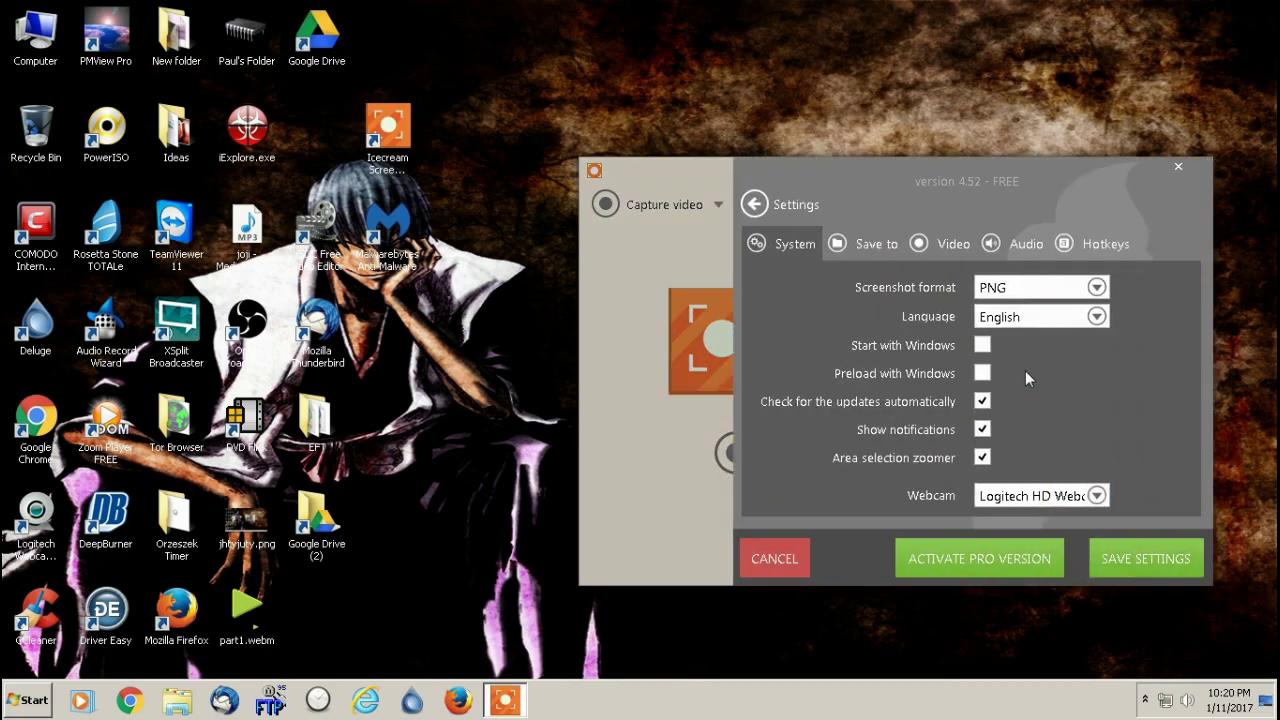
left_click_drag(987, 192, 946, 180)
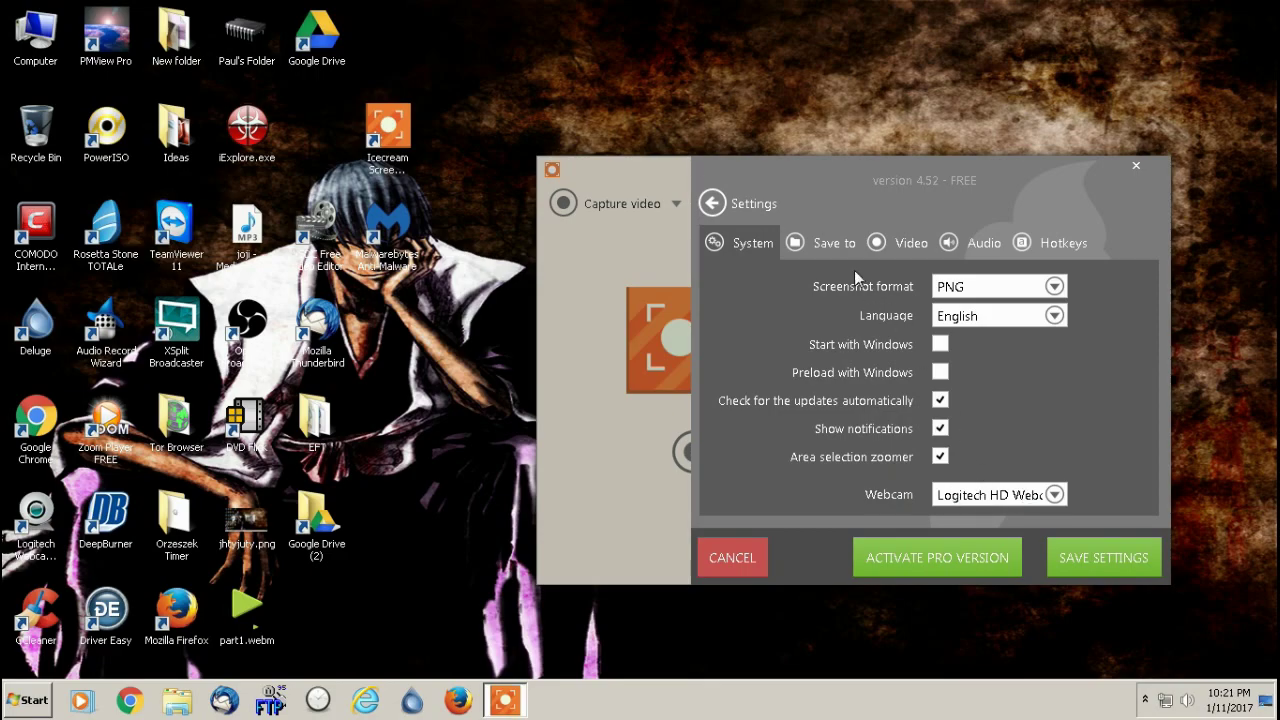
left_click(840, 245)
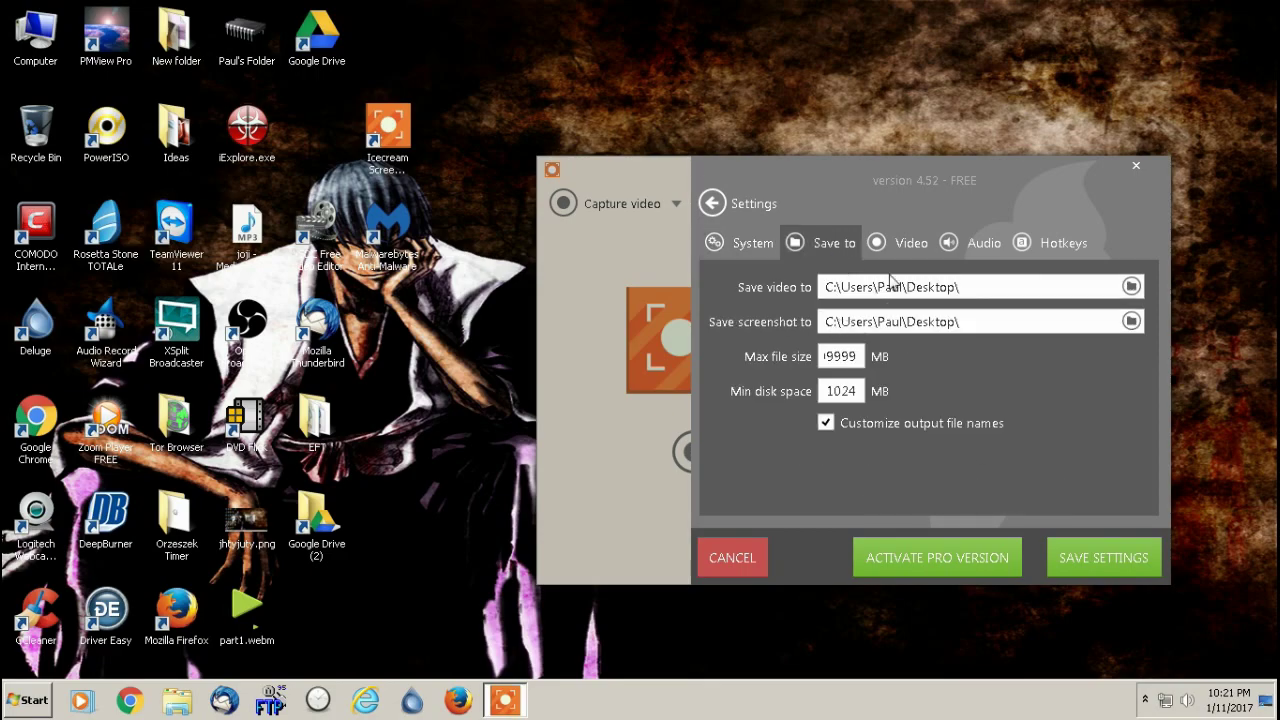
left_click(900, 314)
left_click(1078, 557)
left_click_drag(862, 356, 781, 361)
left_click(827, 356)
left_click_drag(828, 357, 897, 352)
left_click(966, 369)
- Try to choose webM (VP8) as the output format in the video settings, dismissing the upgrade dialog
left_click(905, 249)
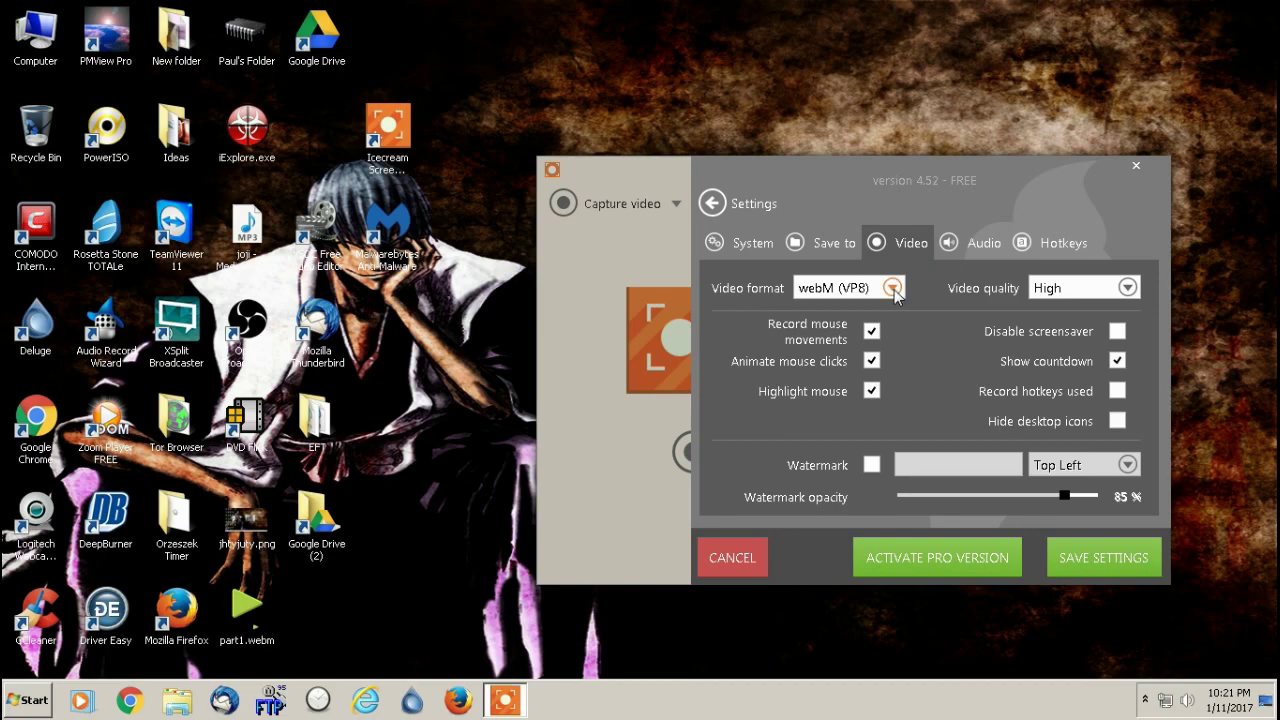
left_click(893, 290)
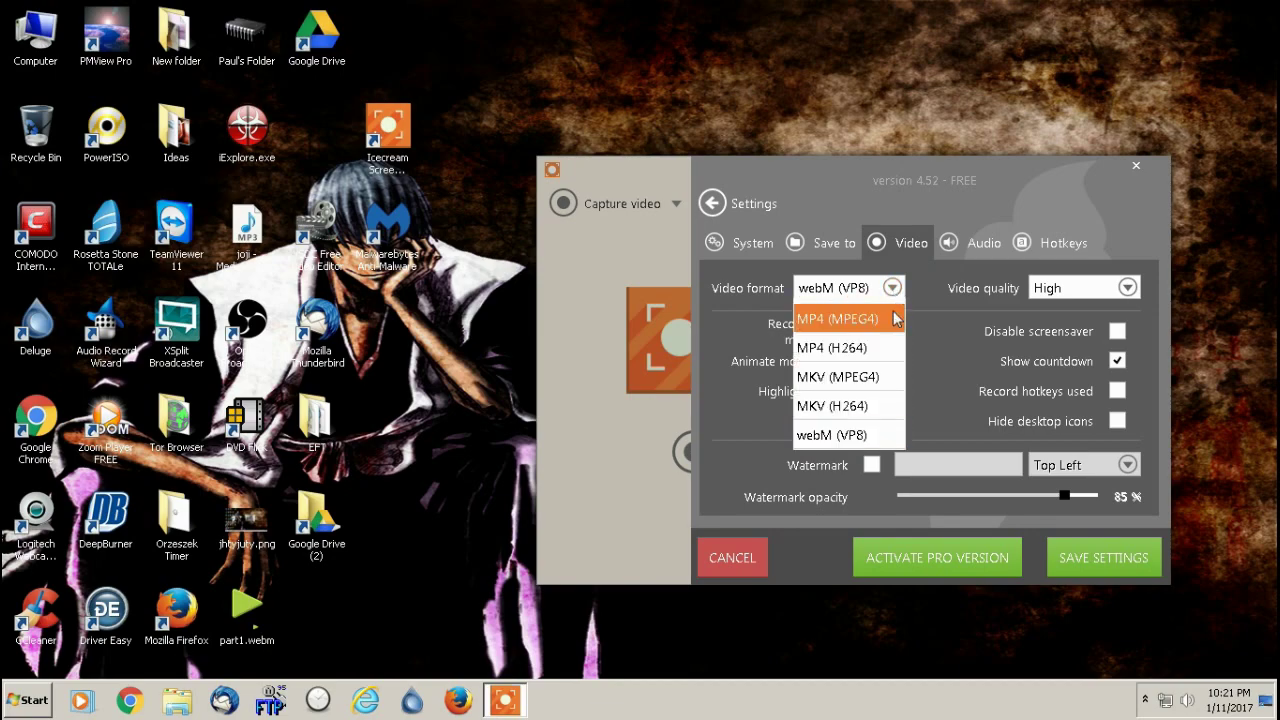
left_click(850, 440)
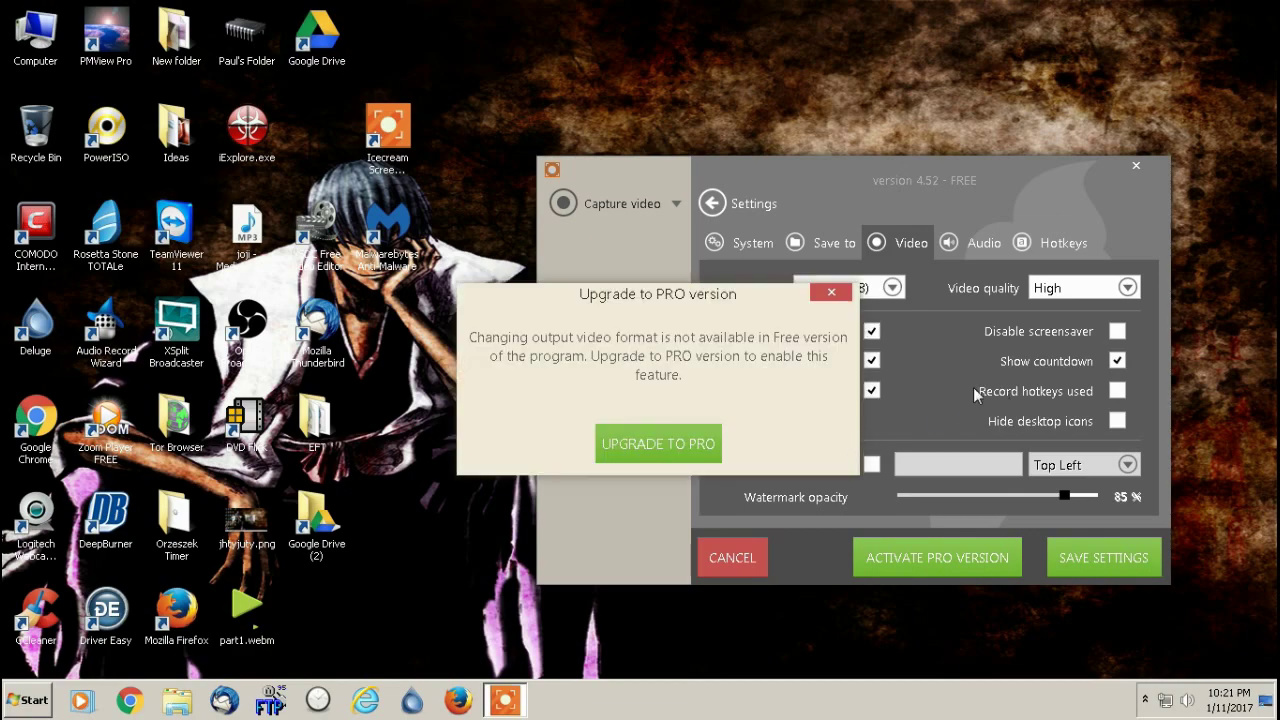
left_click(831, 293)
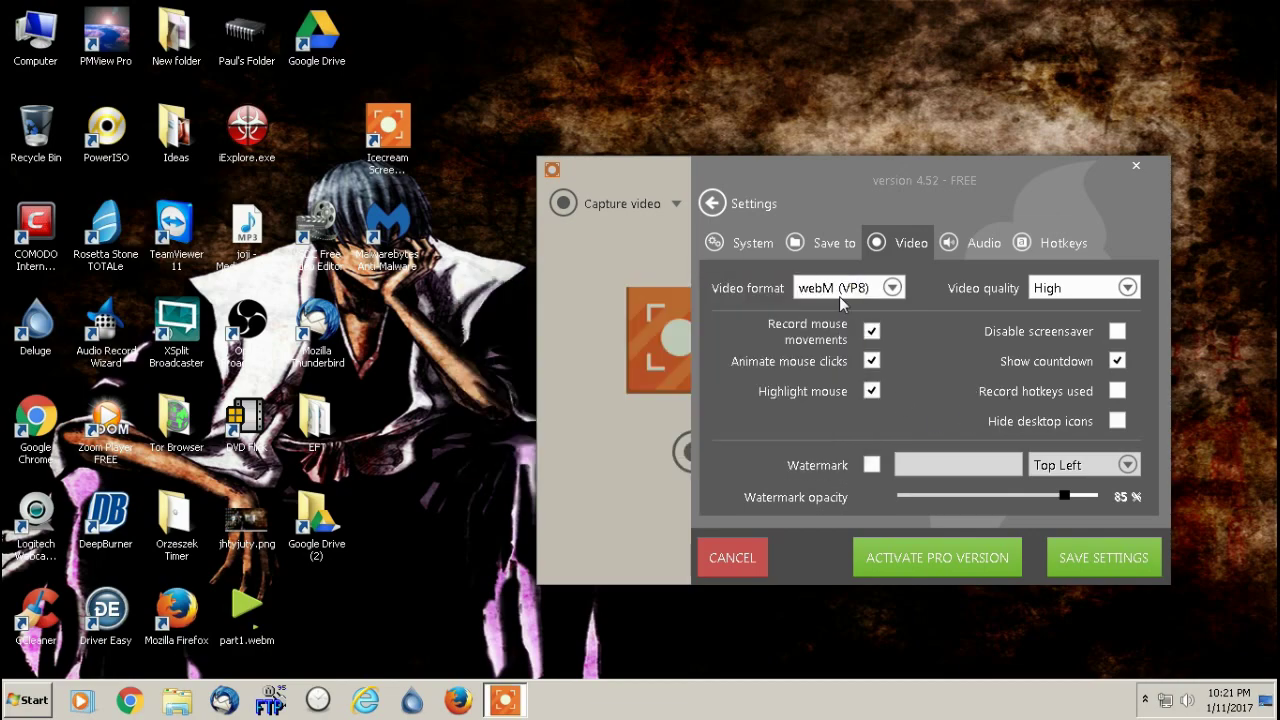
- Review the video quality choices, keeping High selected, along with the watermark and video format options
left_click(1082, 291)
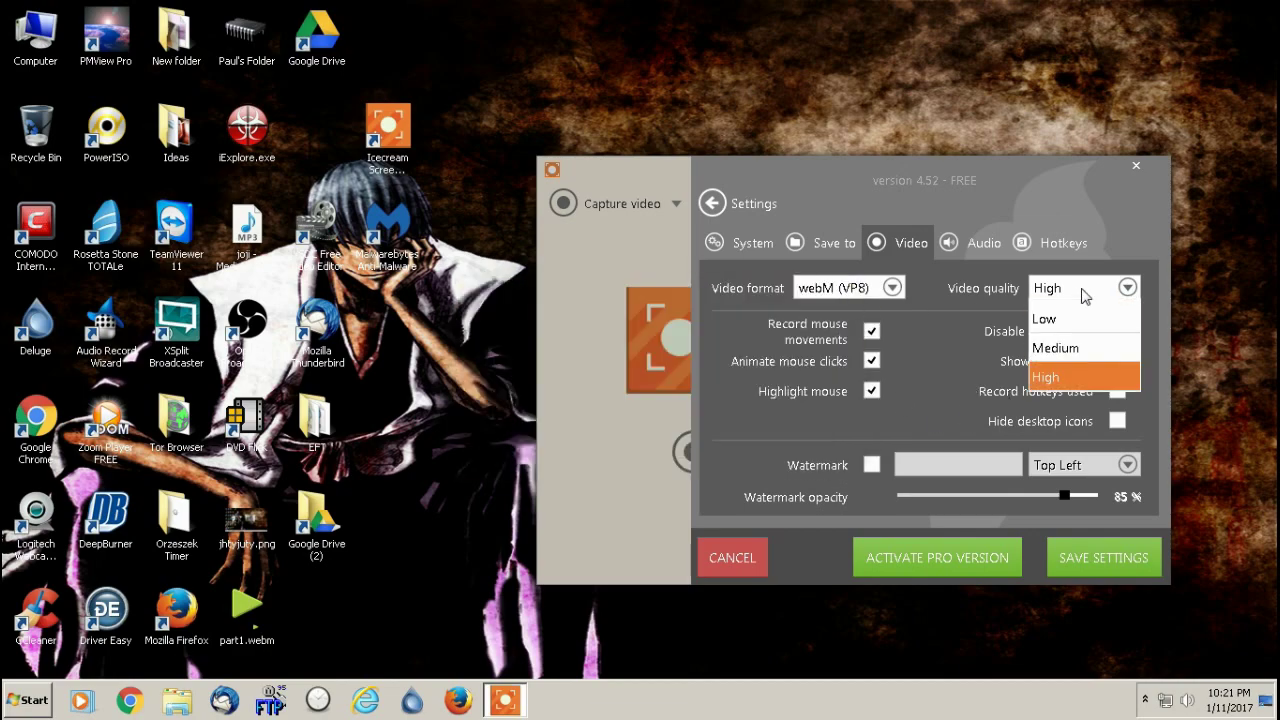
left_click(1055, 380)
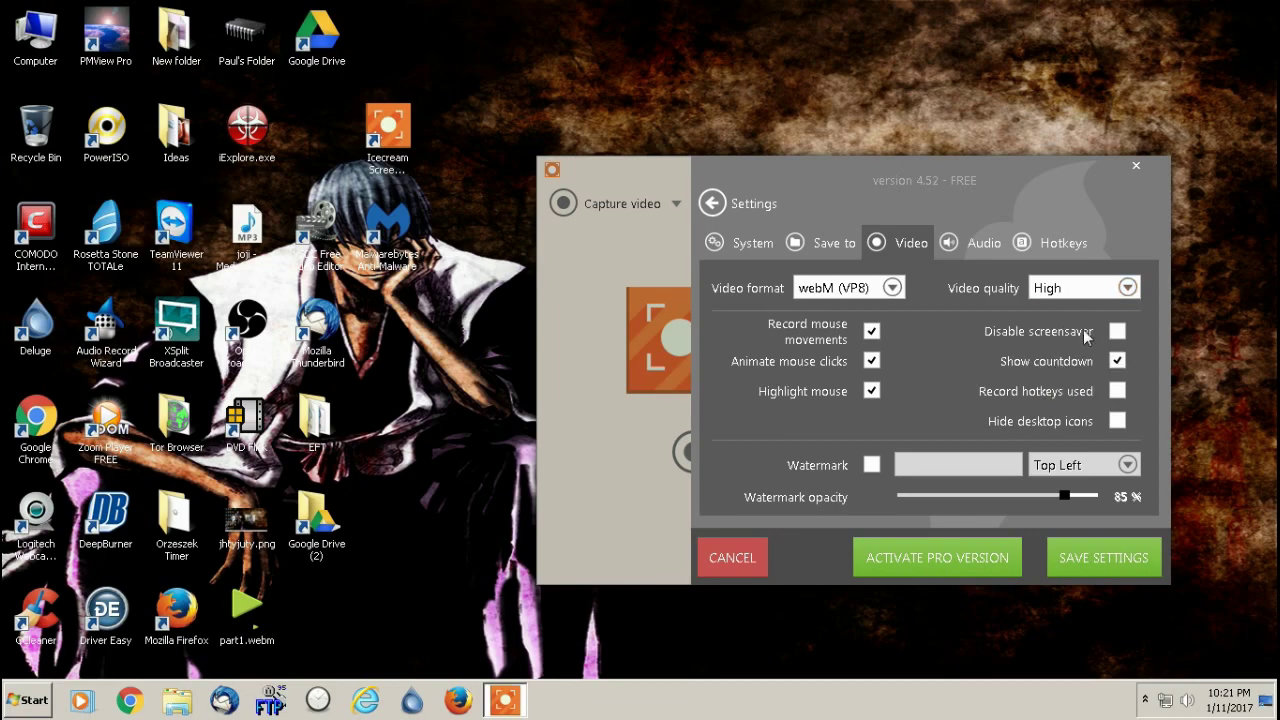
left_click(871, 466)
left_click(845, 289)
- Review the audio settings and inspect the C-Media USB microphone among the system's recording devices, leaving the Sound dialog without changes
left_click(973, 245)
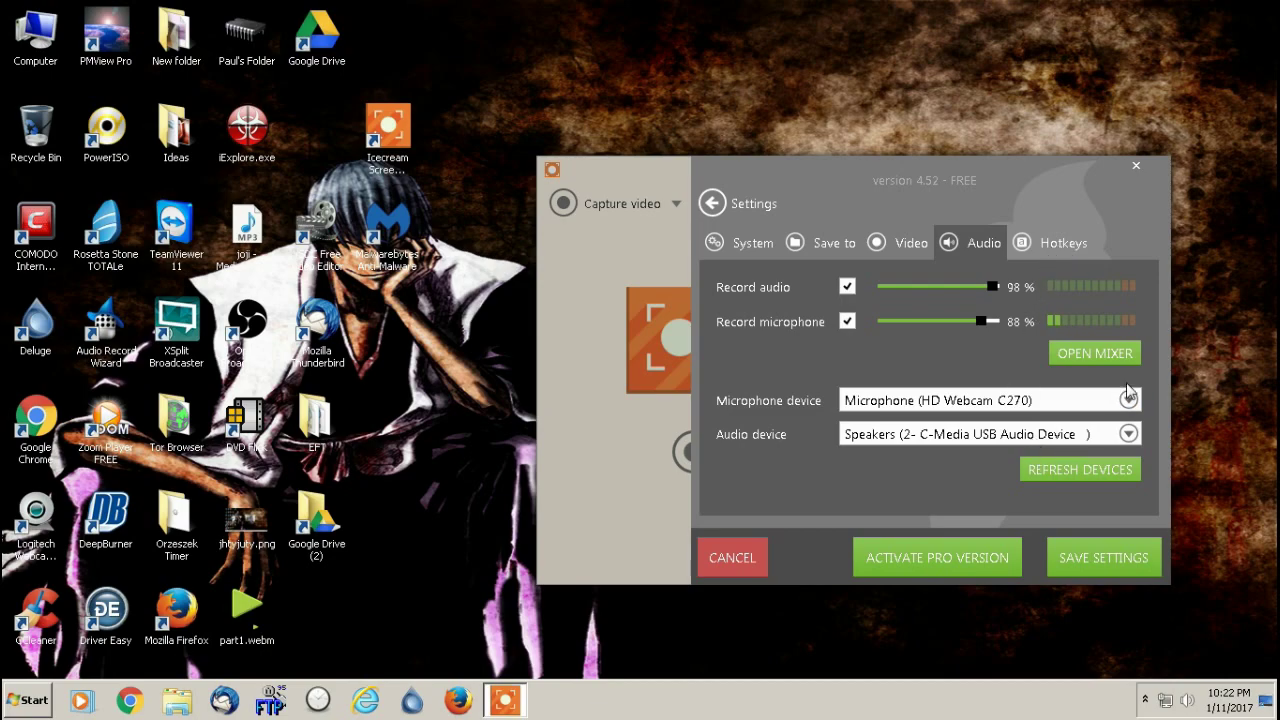
left_click(1080, 354)
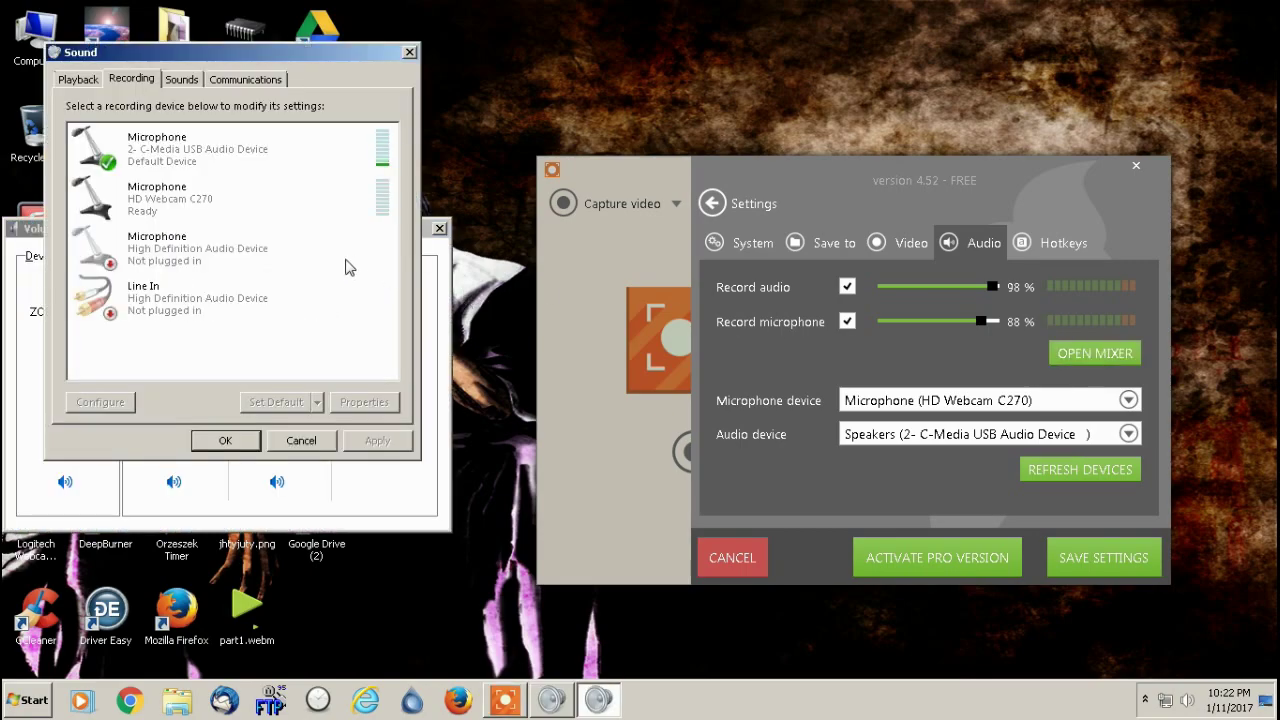
left_click(178, 150)
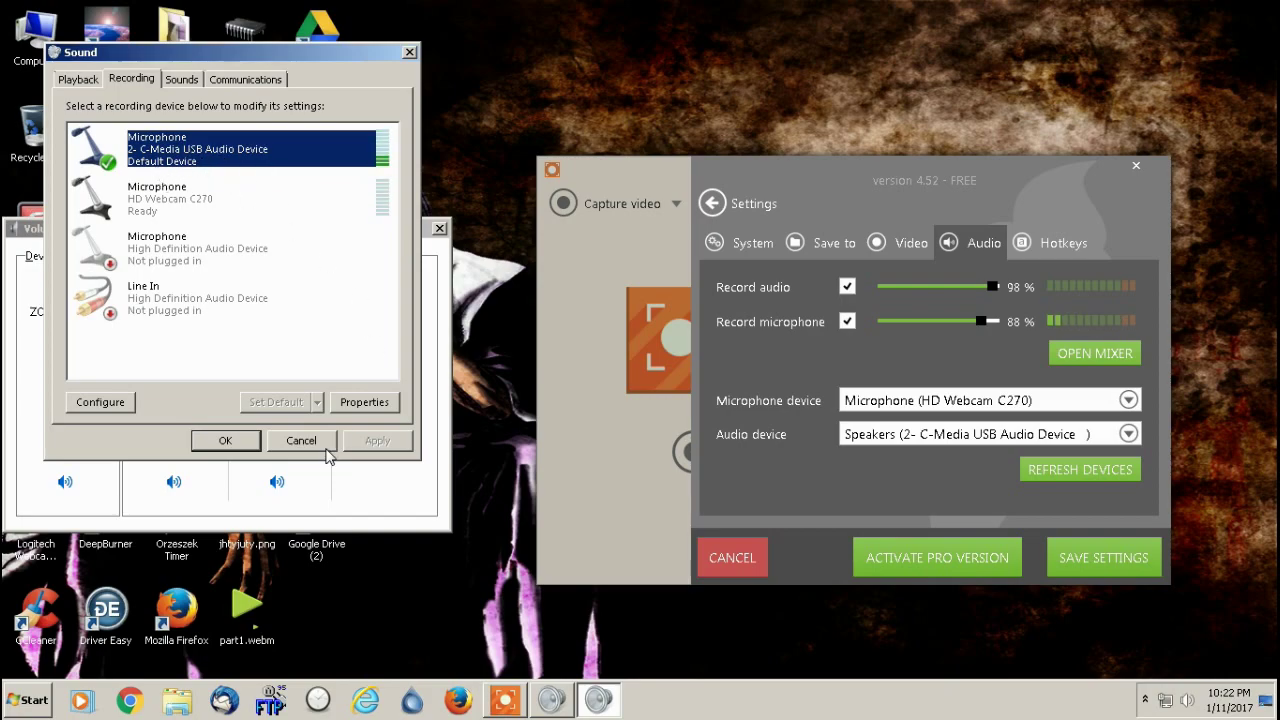
left_click(300, 441)
- Review the recorder's hotkey assignments, cancel out of the settings, and close the Volume Mixer
left_click(1029, 241)
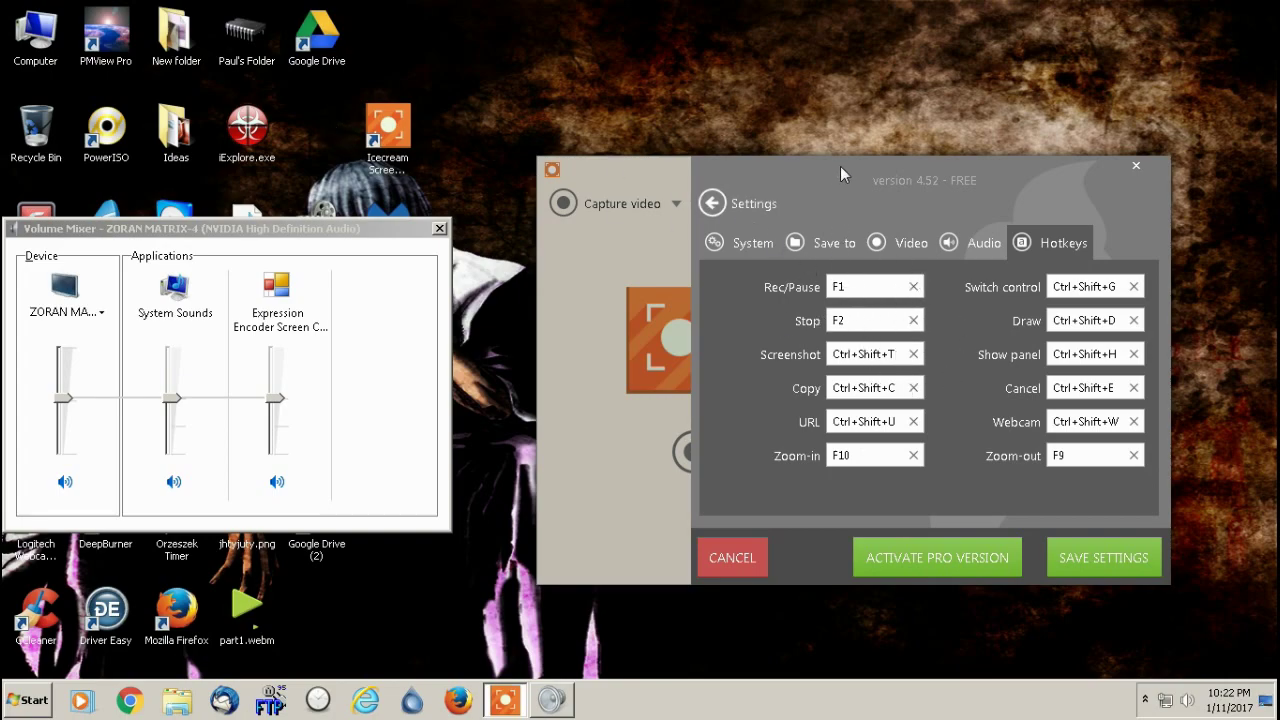
left_click_drag(841, 176, 856, 158)
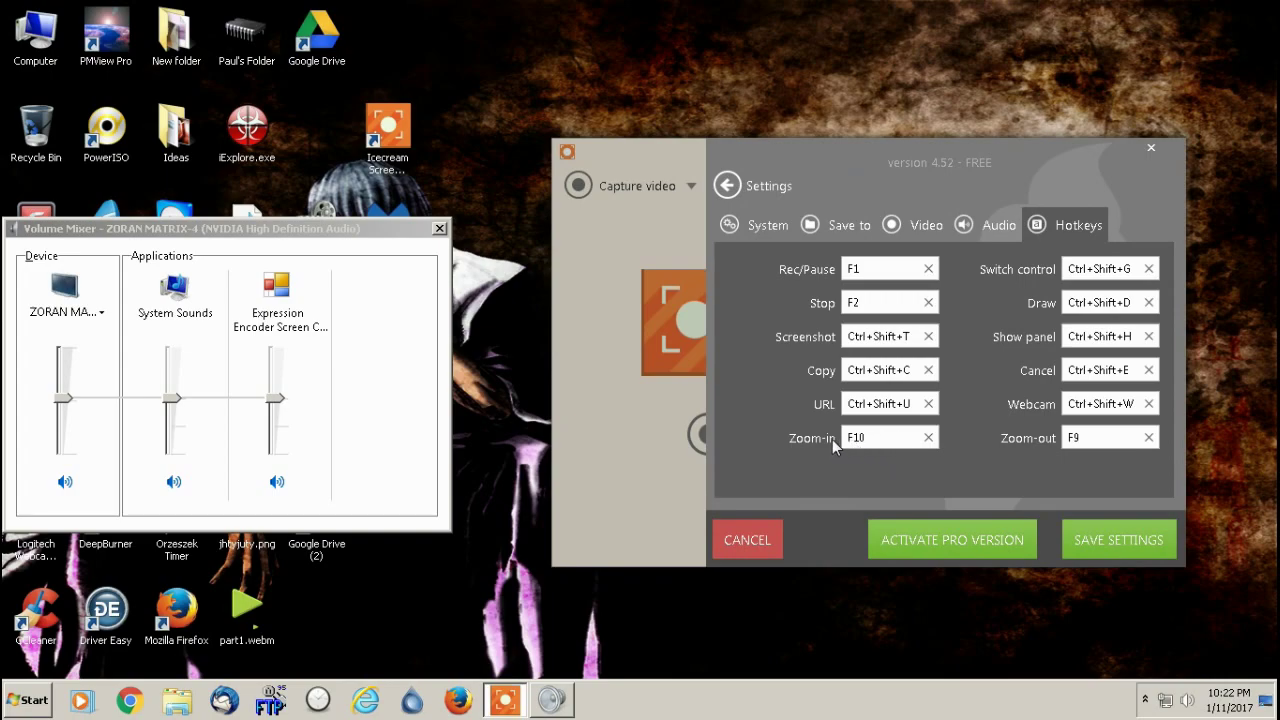
left_click(363, 102)
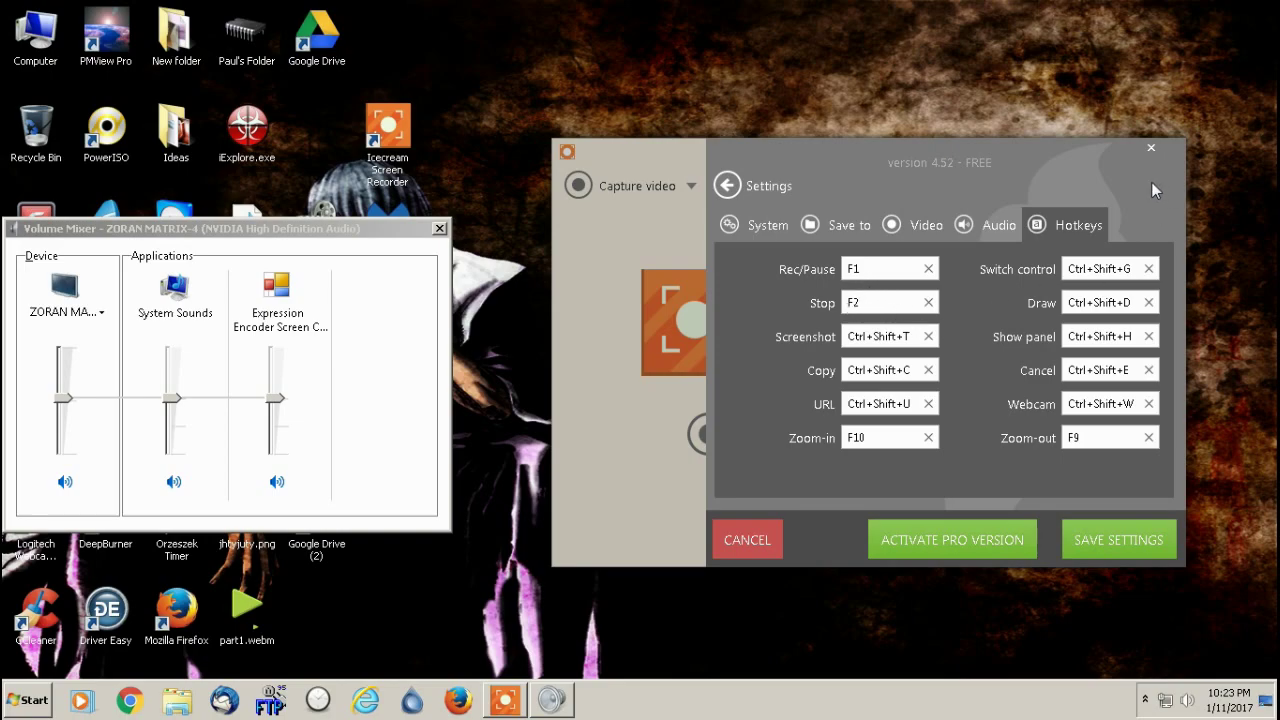
left_click(766, 522)
left_click(439, 228)
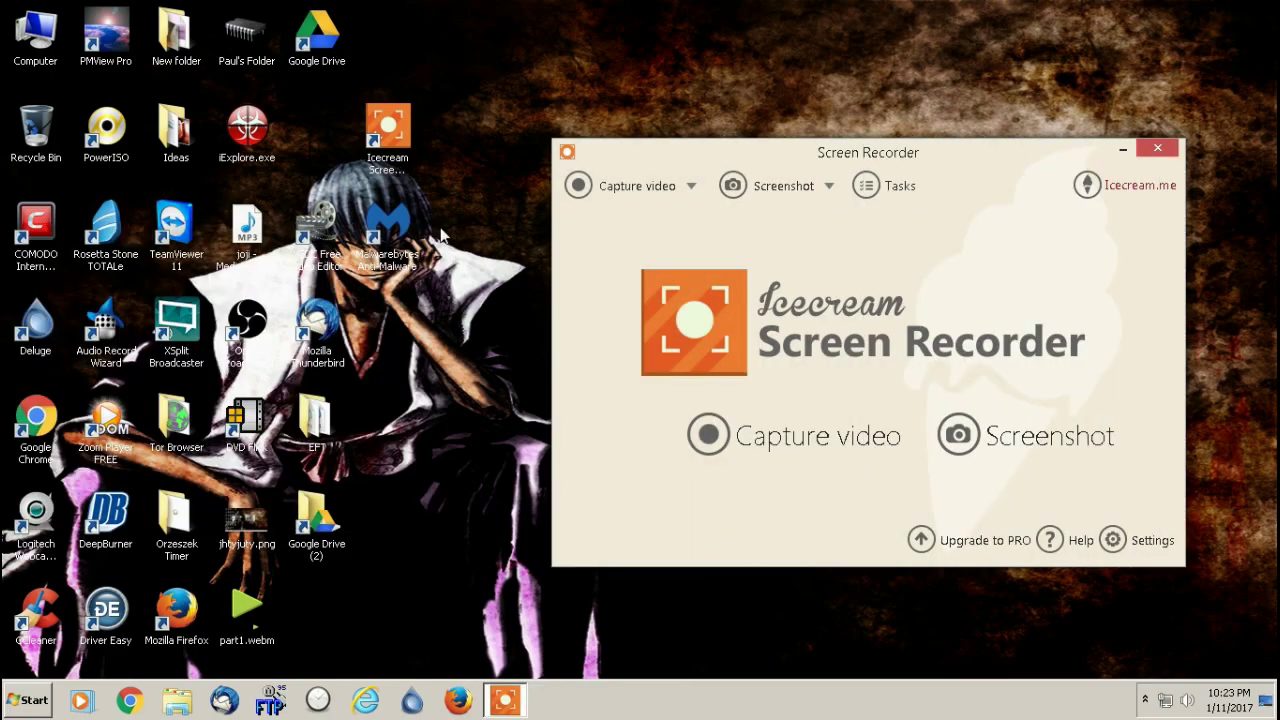
- Set up a video capture covering the full screen
left_click_drag(714, 151, 740, 152)
left_click(800, 183)
left_click(800, 183)
left_click(716, 187)
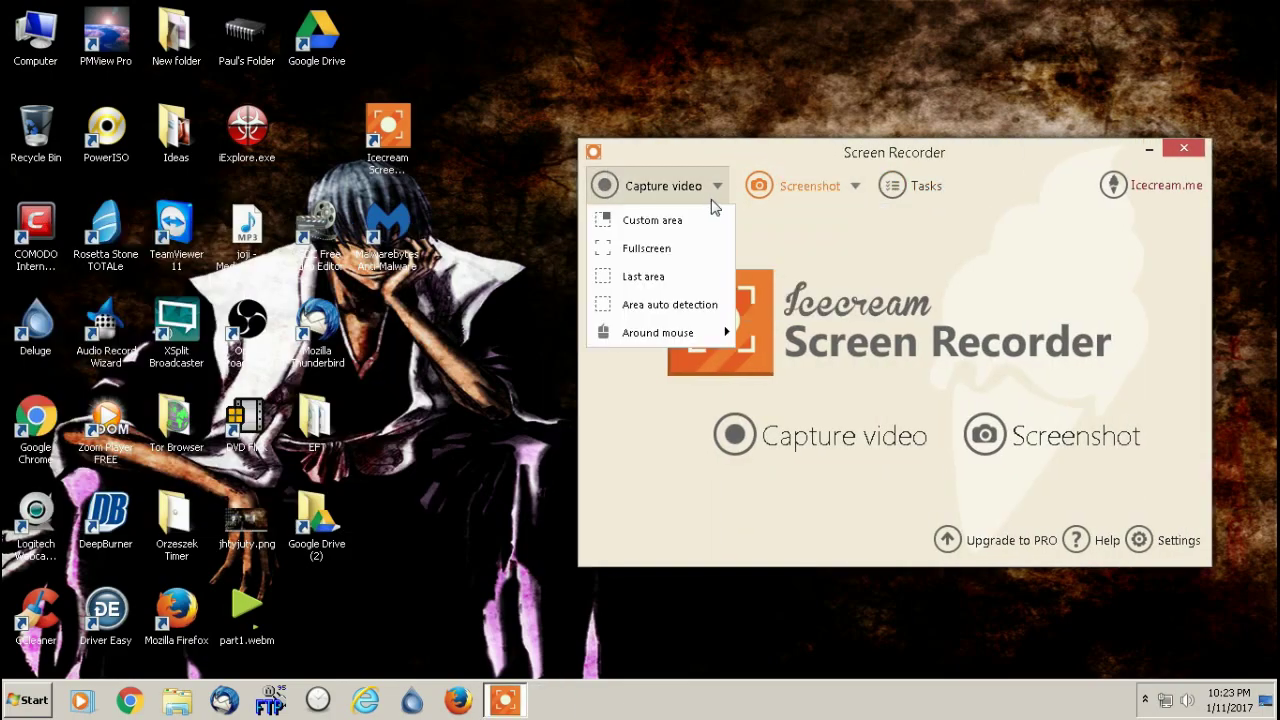
left_click(664, 250)
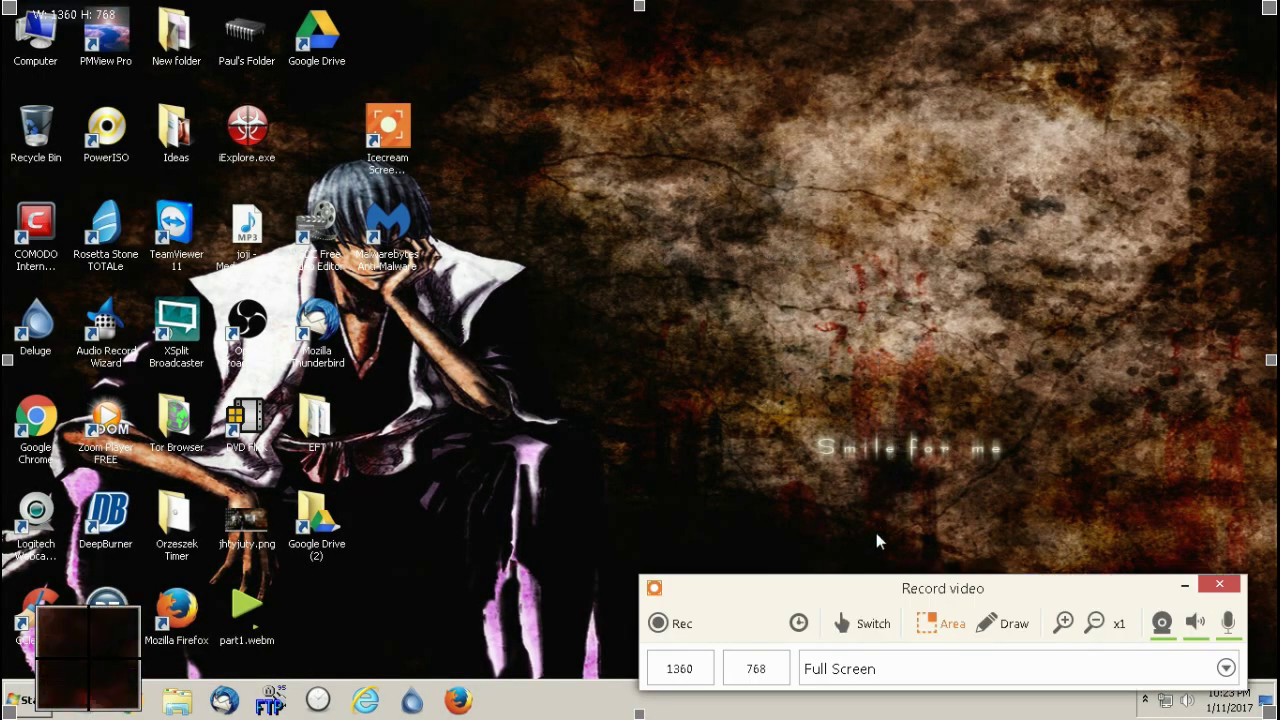
- Turn on the webcam overlay for the recording, place it in the desktop's upper-right area, and reposition the Record video window below it
left_click_drag(889, 588, 916, 463)
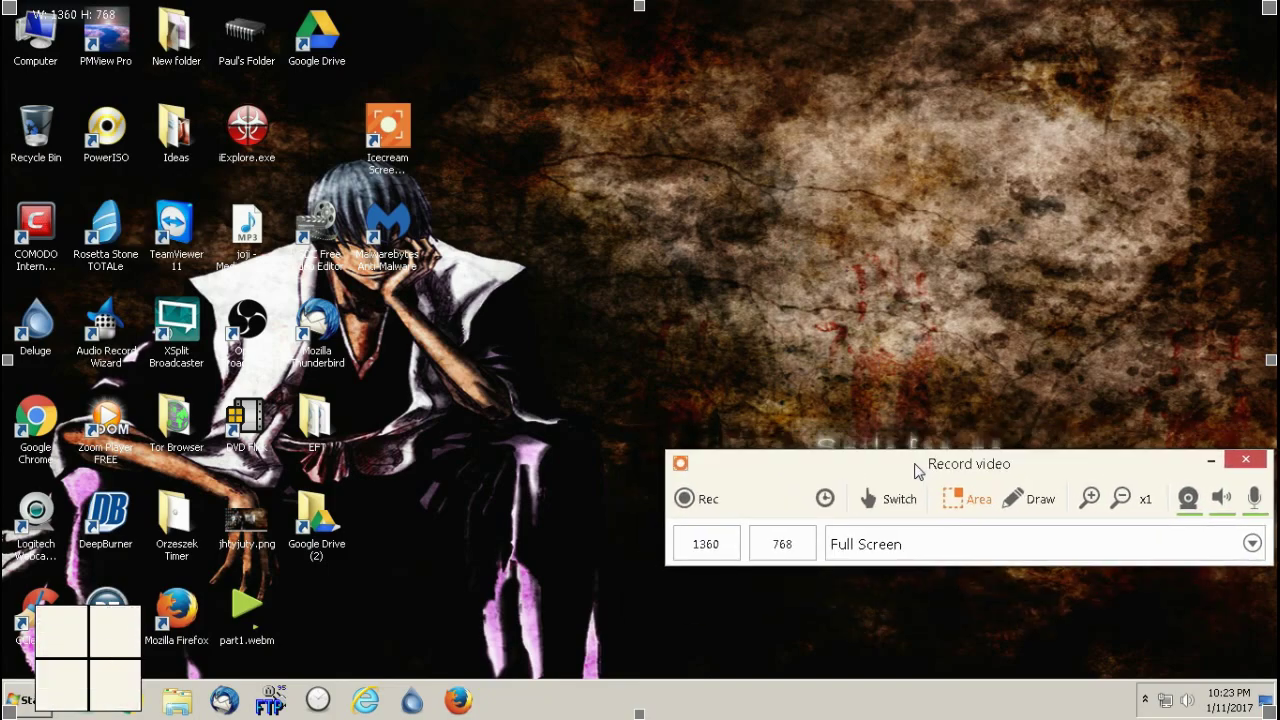
left_click(1187, 498)
left_click_drag(801, 253, 1058, 117)
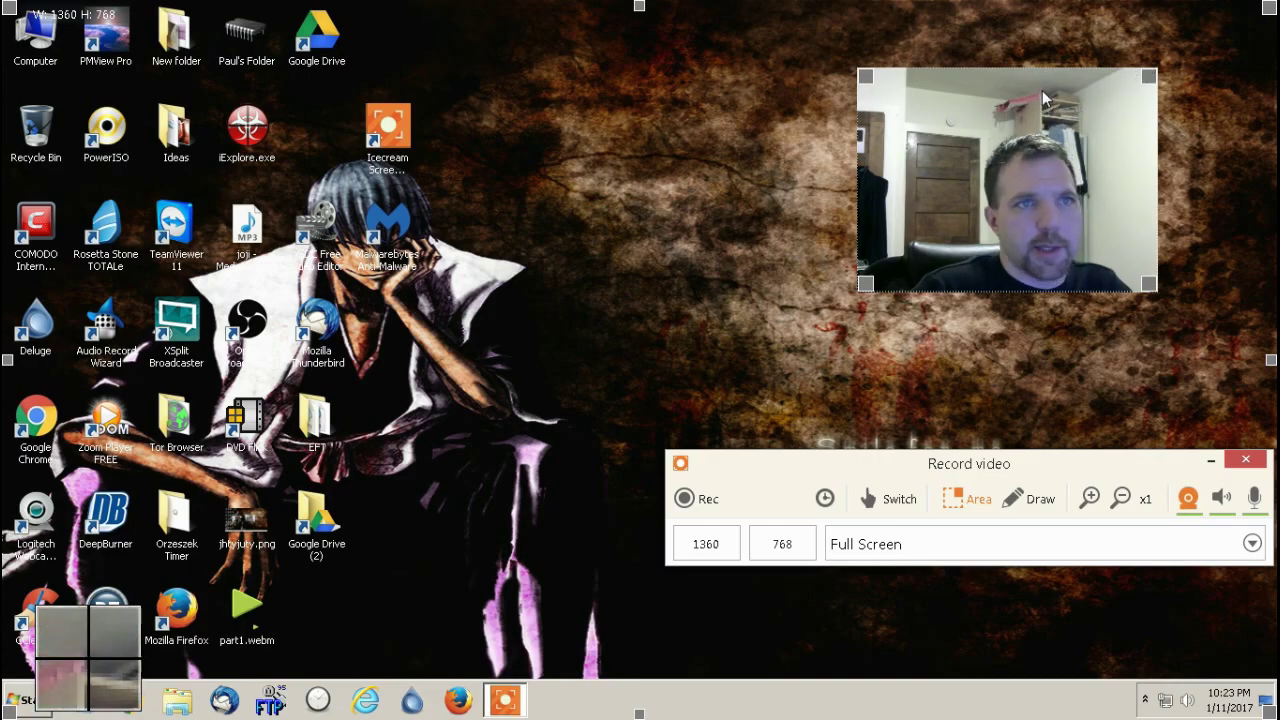
left_click_drag(1043, 97, 1094, 57)
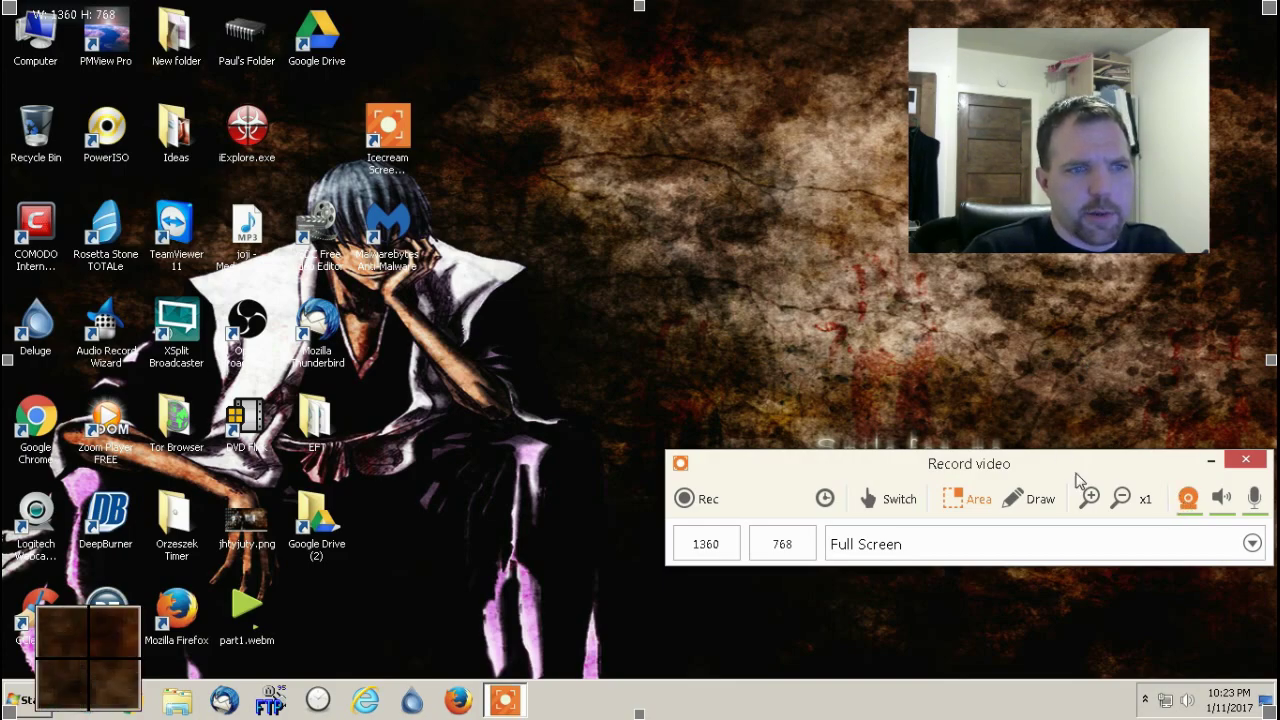
left_click_drag(1049, 471, 1010, 494)
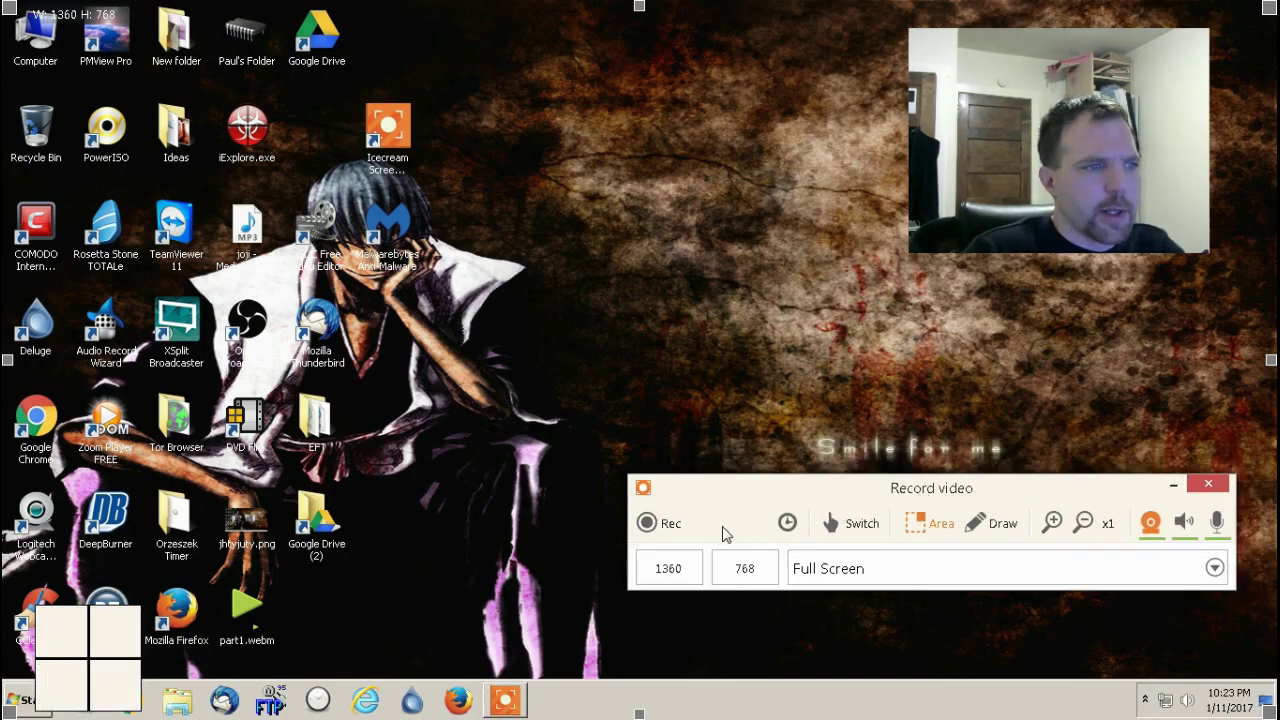
- Start the full-screen recording, accept the hotkey notice, and turn off the webcam overlay from the restored recording controls
left_click(665, 526)
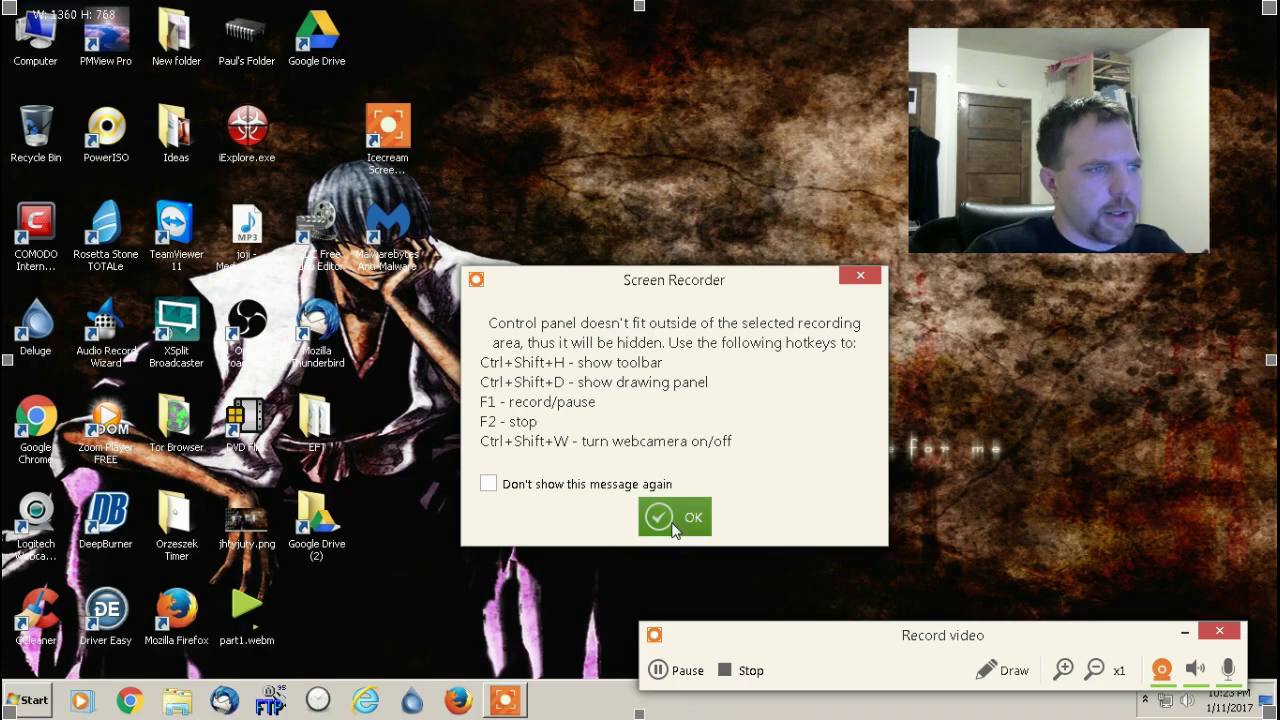
left_click(672, 522)
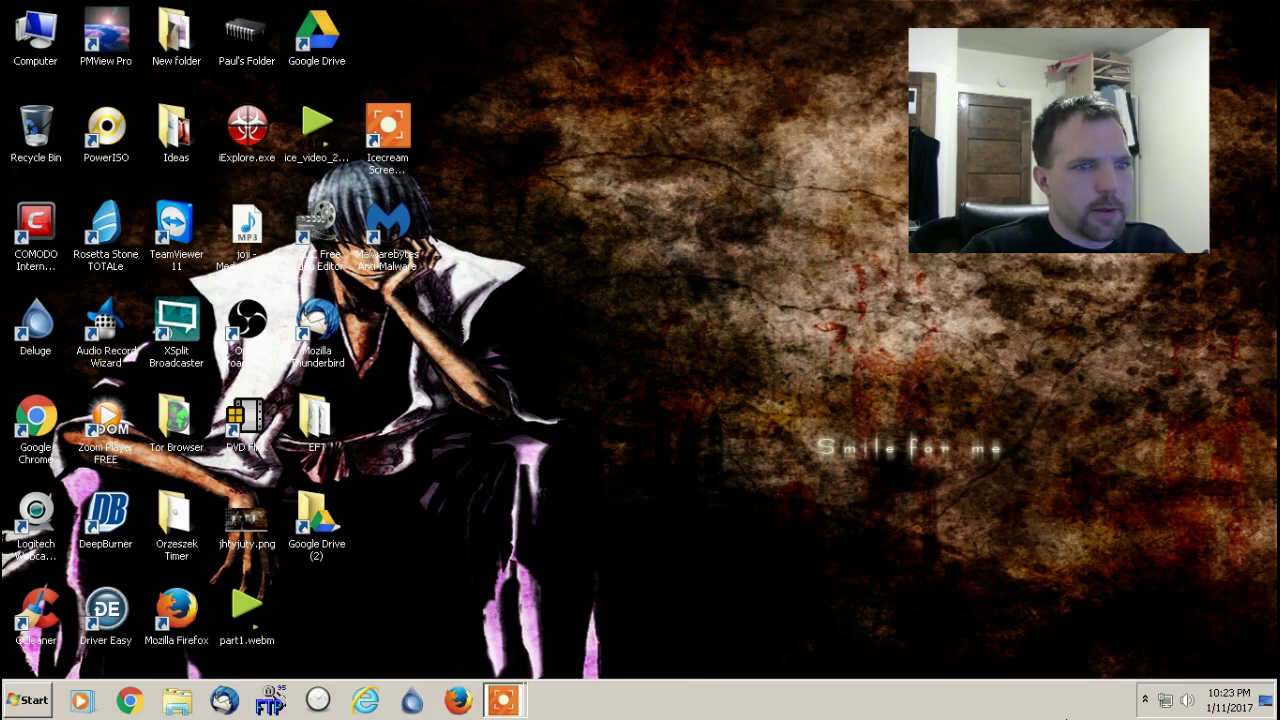
mouse_move(510, 705)
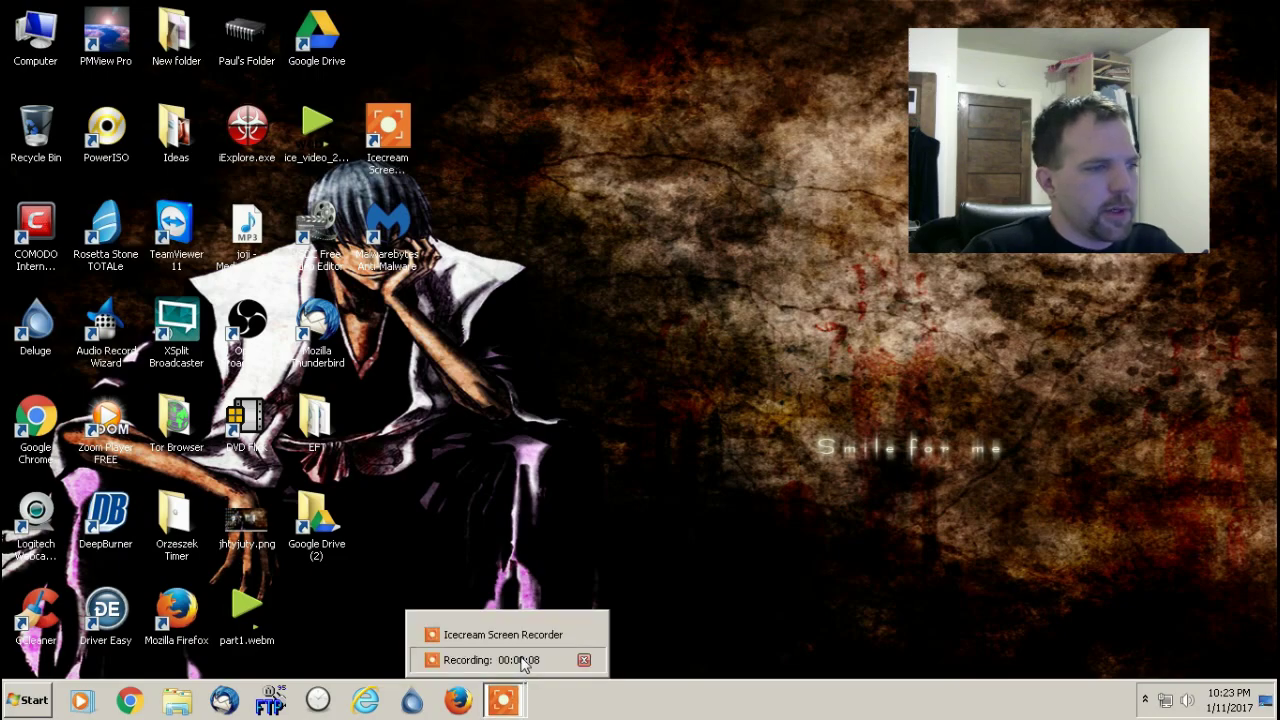
left_click(525, 662)
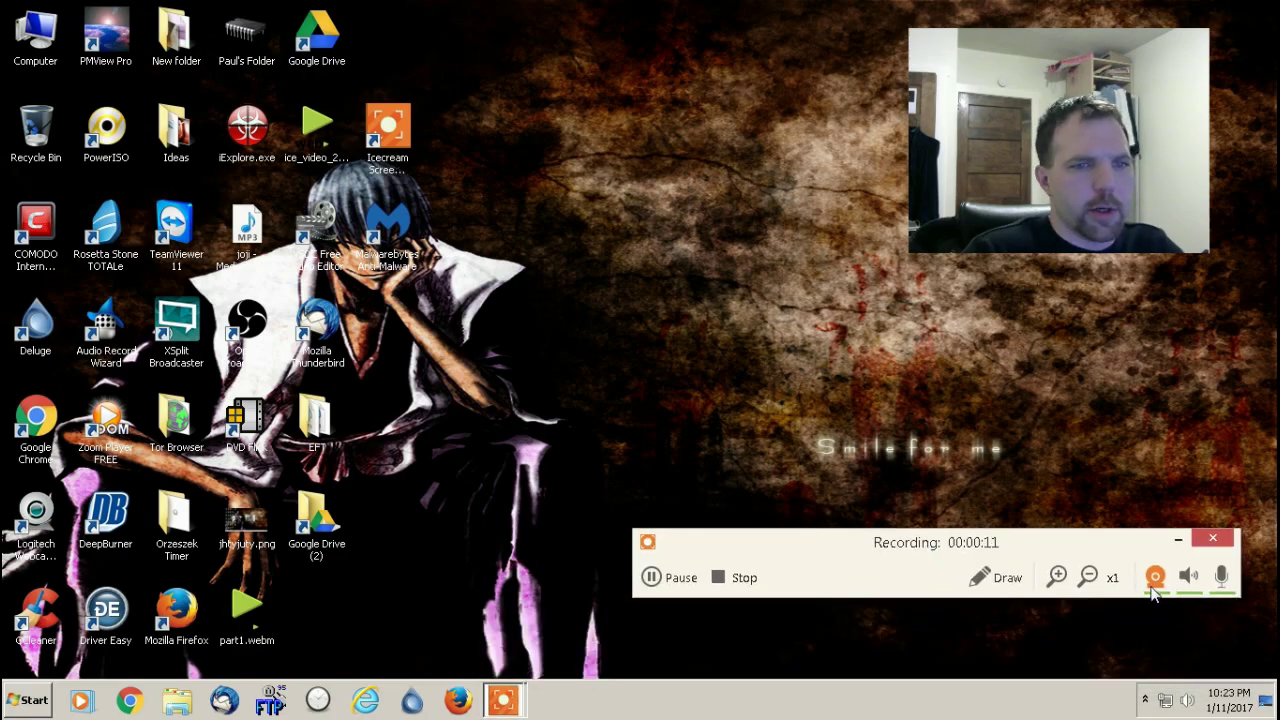
left_click(1153, 585)
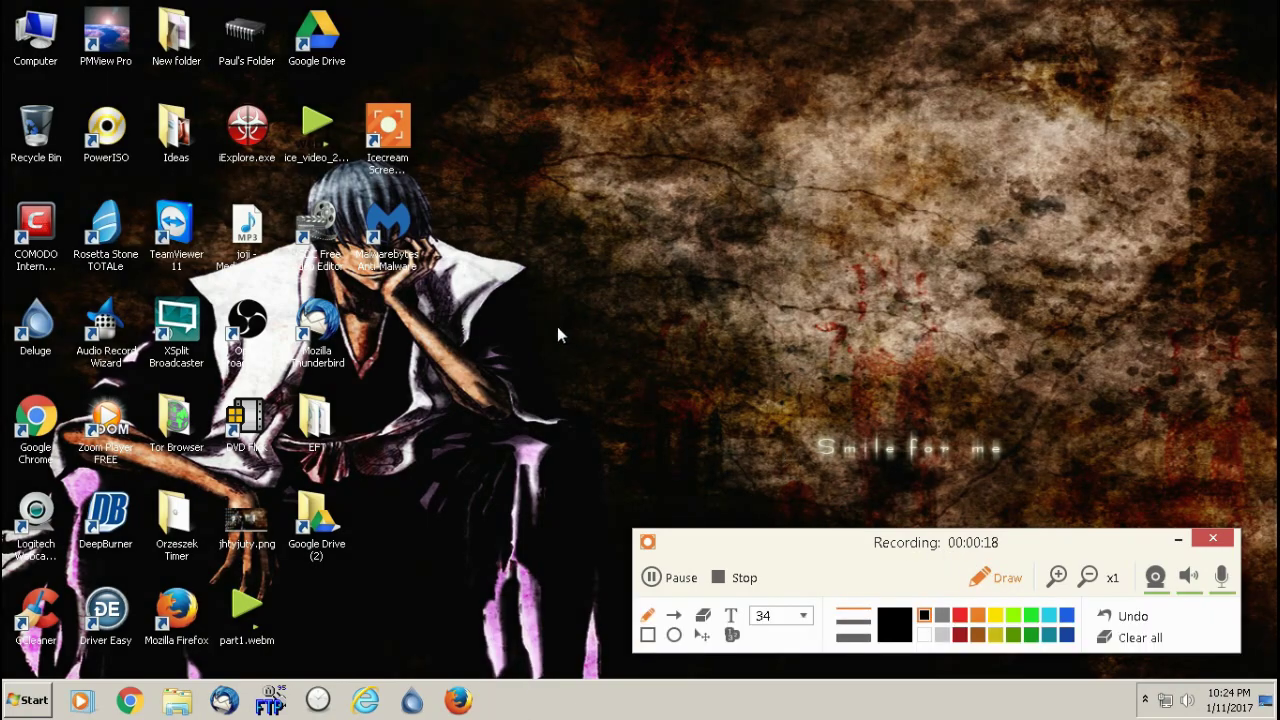
- Draw a black freehand looping scribble on the desktop with the drawing tools and add the size 34 text "fgfgfg" beneath it
left_click_drag(858, 527, 799, 450)
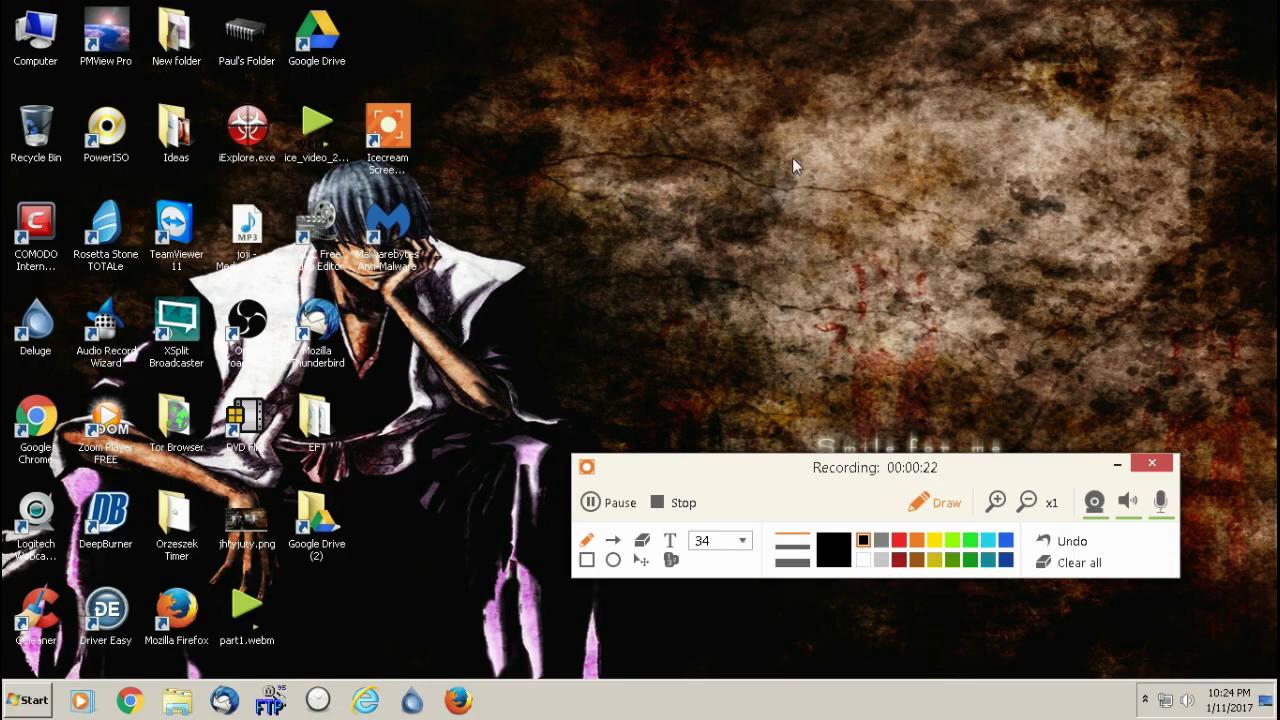
mouse_move(820, 155)
left_mouse_down()
mouse_move(868, 245)
mouse_move(940, 272)
left_mouse_up()
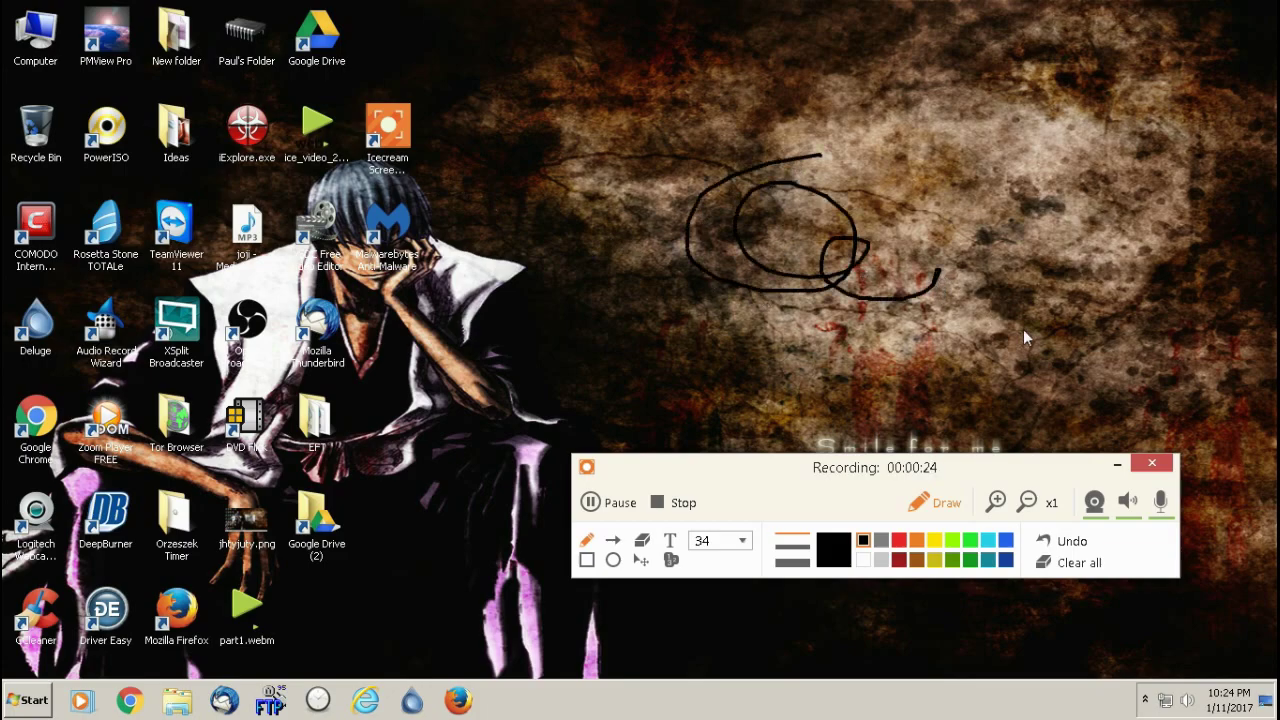
left_click(670, 541)
left_click(924, 317)
type("fgfgfg")
left_click(642, 540)
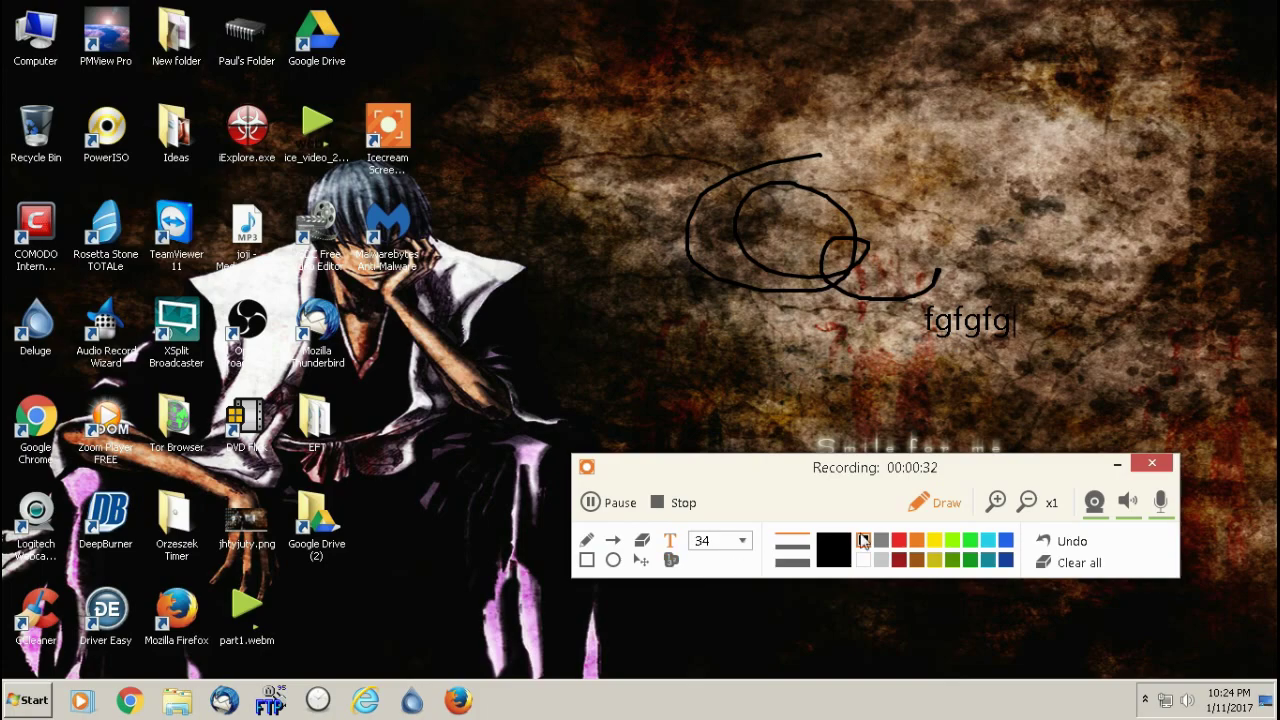
- Zoom the recording in to x2, return it to x1, and reposition the recording controls below the drawings
left_click(995, 501)
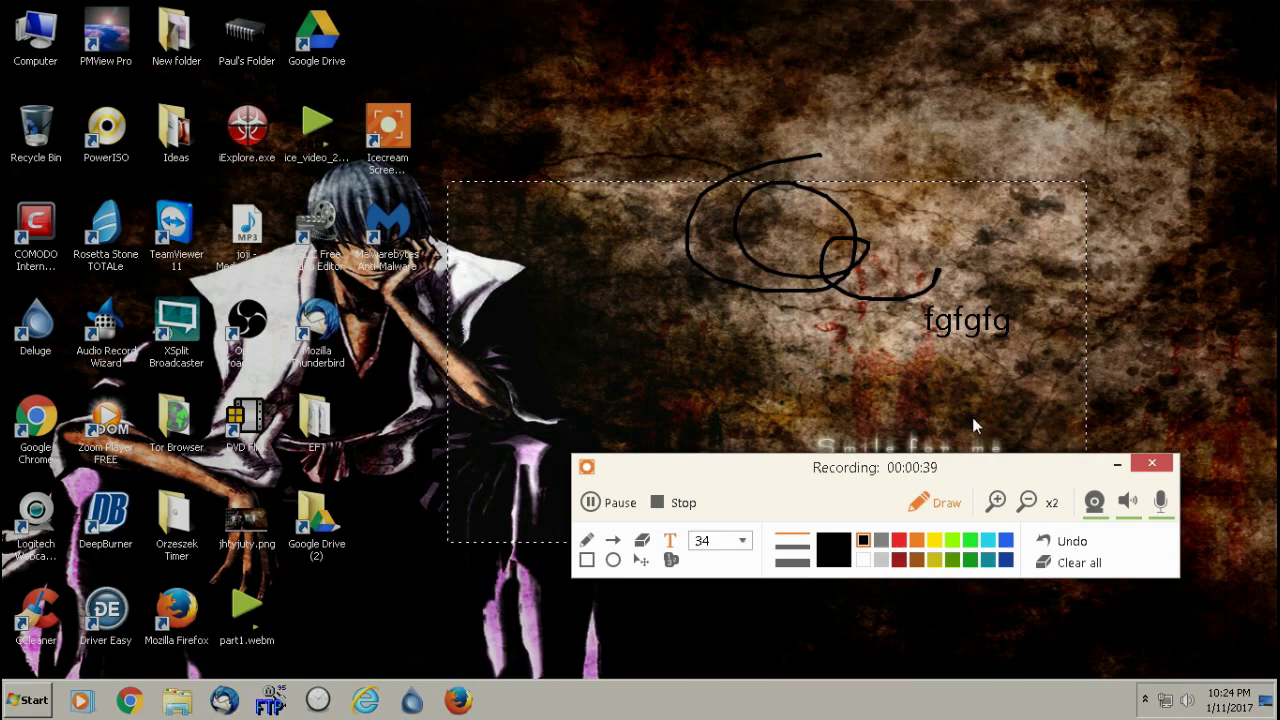
left_click(996, 503)
left_click(1028, 503)
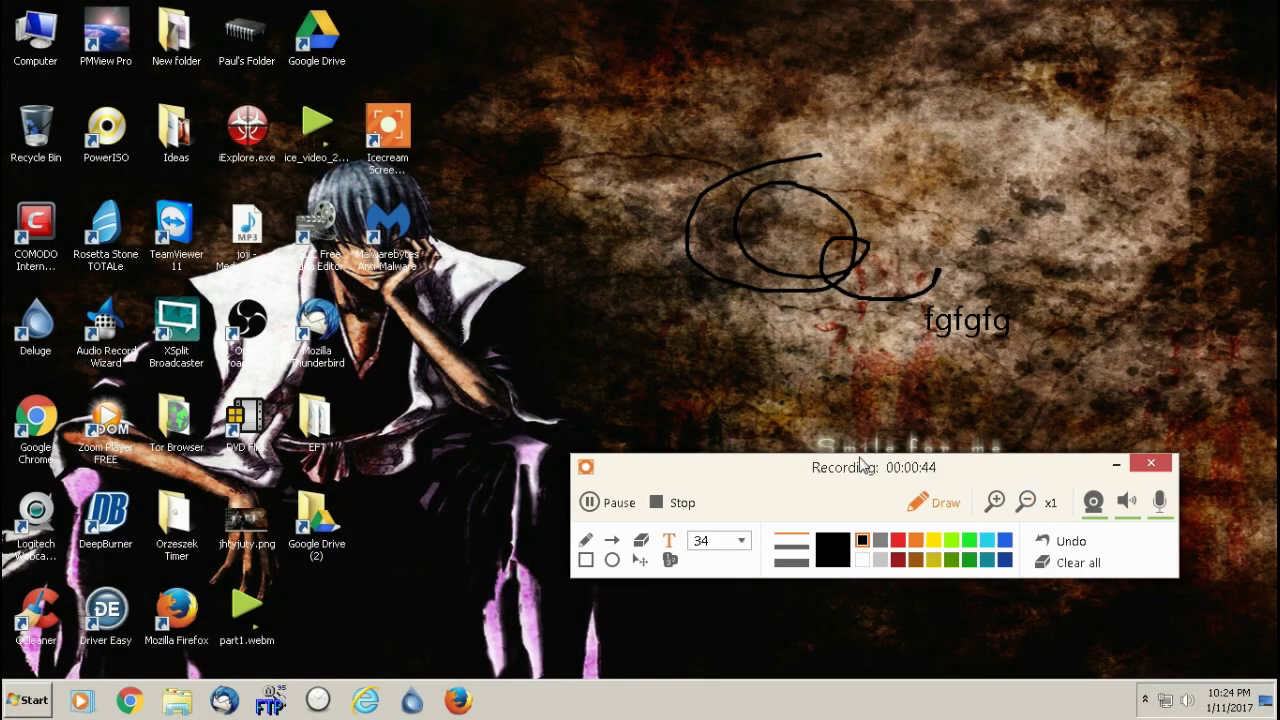
left_click_drag(868, 462, 833, 430)
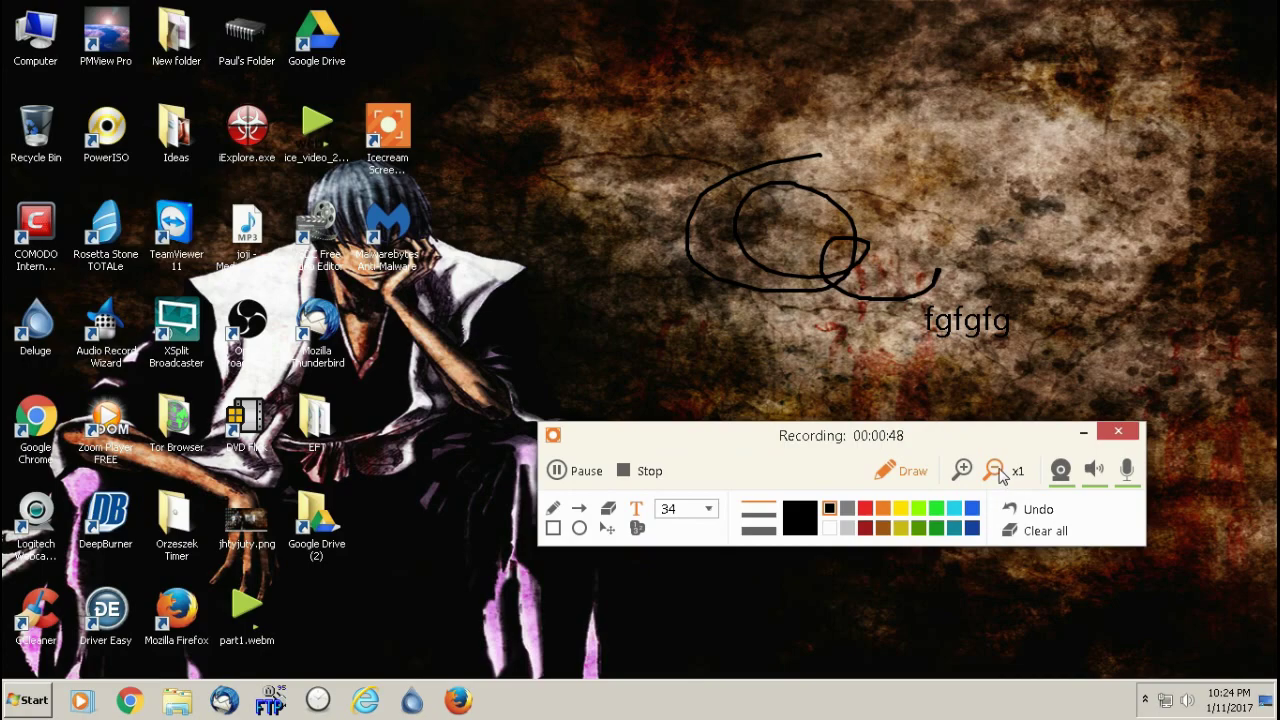
left_click_drag(976, 437, 928, 444)
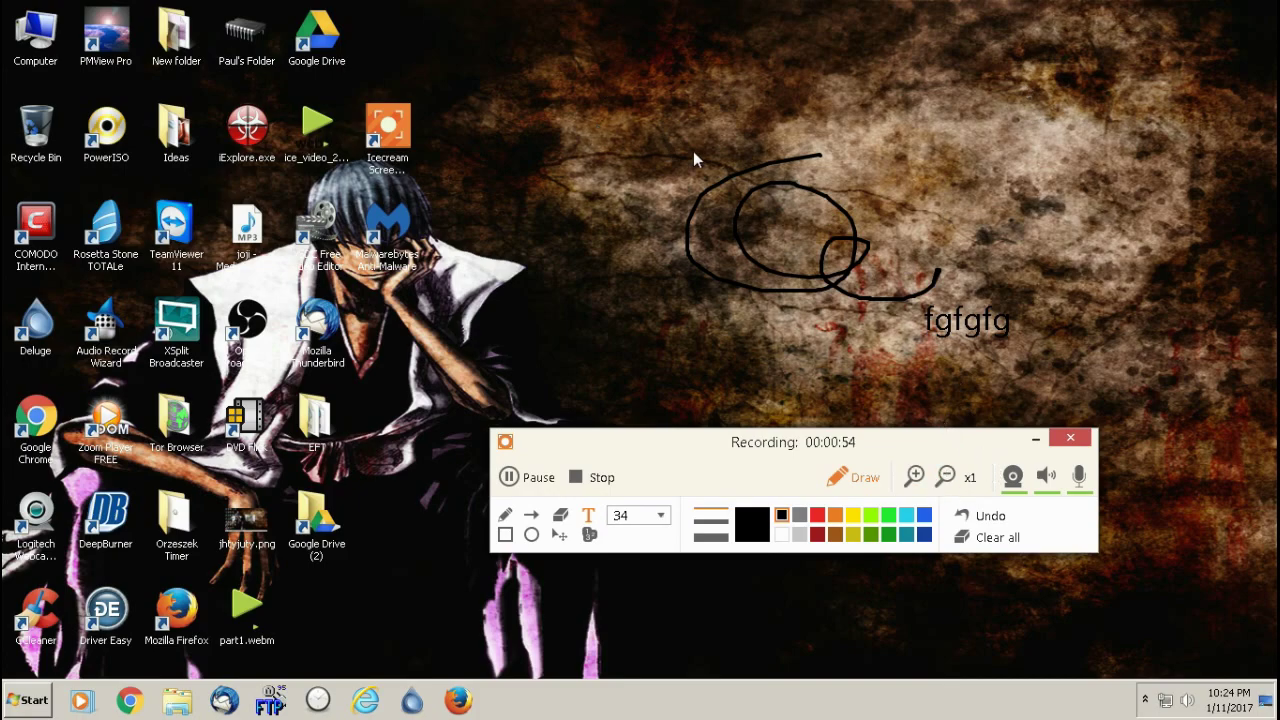
- Clear all drawings from the desktop and move the recording controls slightly
left_click(1004, 537)
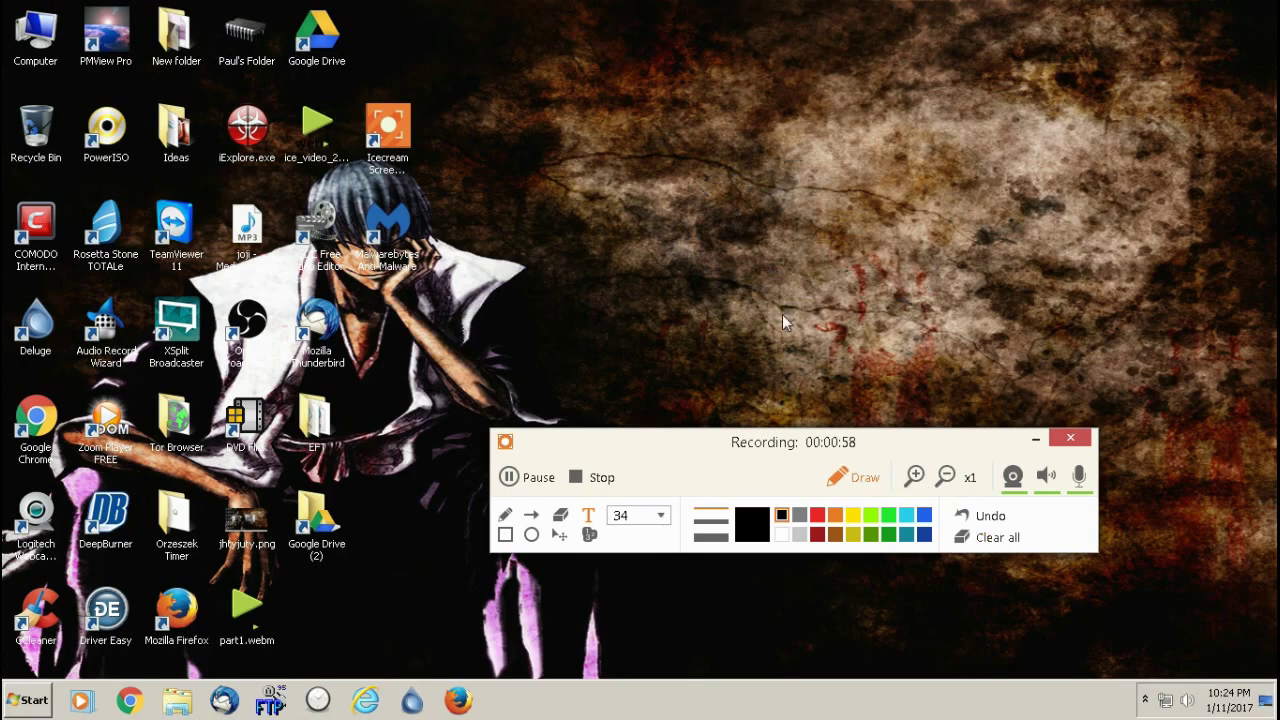
left_click_drag(768, 443, 764, 449)
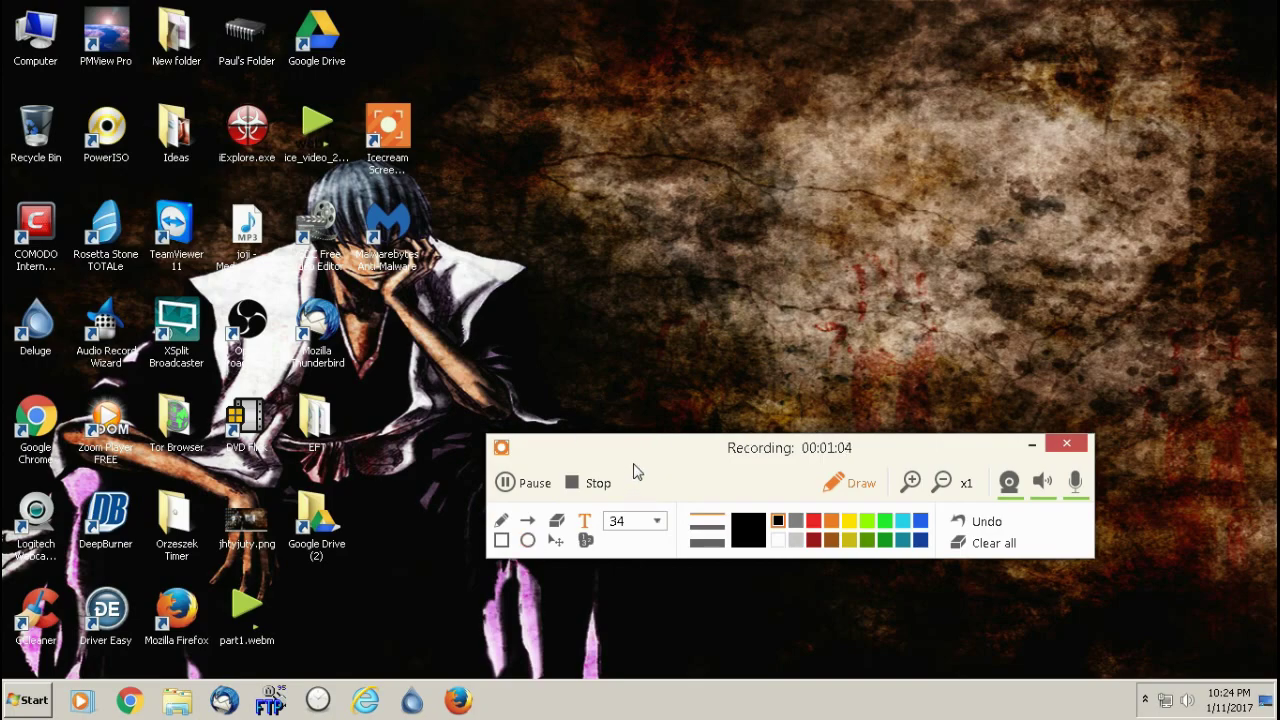
left_click_drag(670, 459, 655, 435)
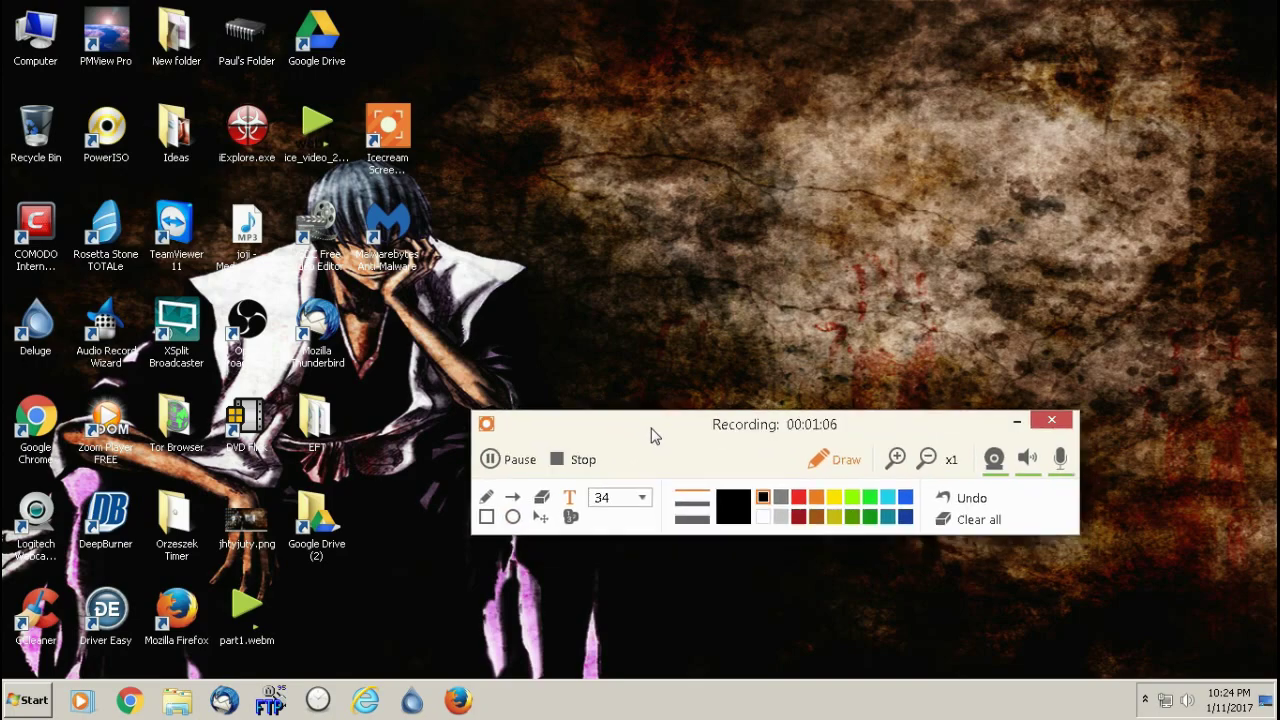
- Stop the recording, save it as test.webm, and close the recording controls
left_click(580, 460)
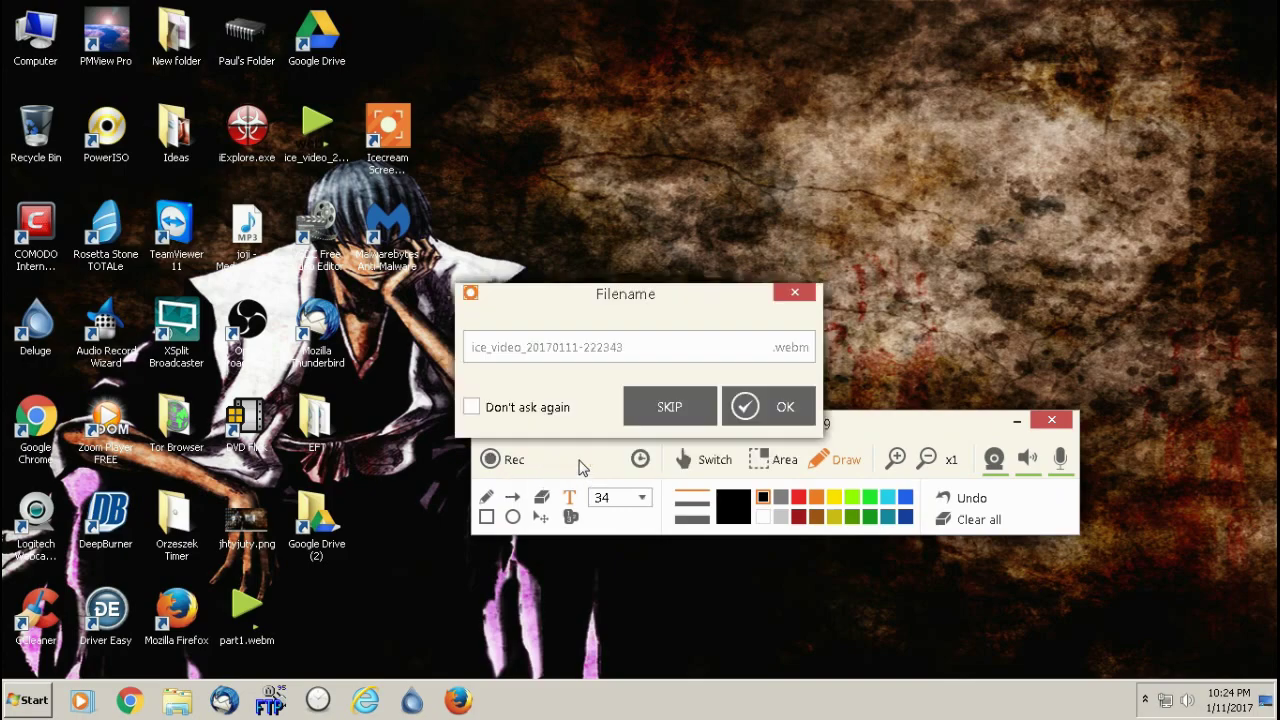
left_click(586, 352)
type("test")
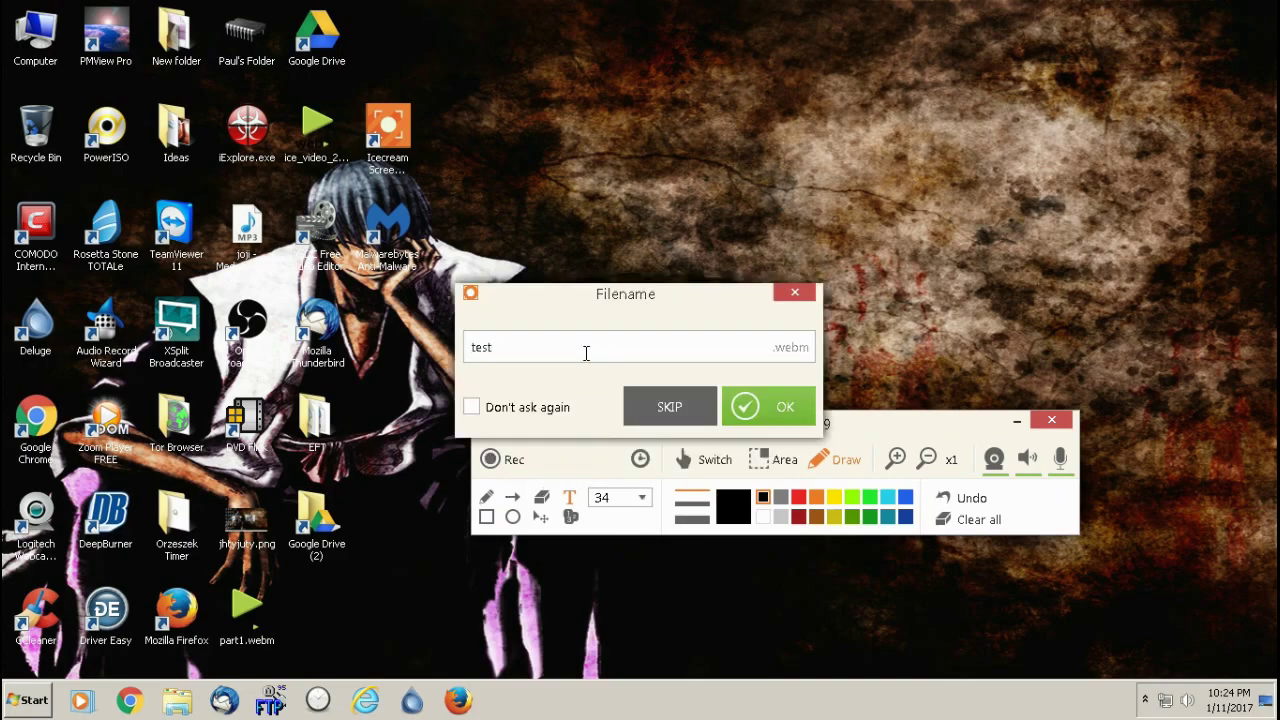
left_click(780, 406)
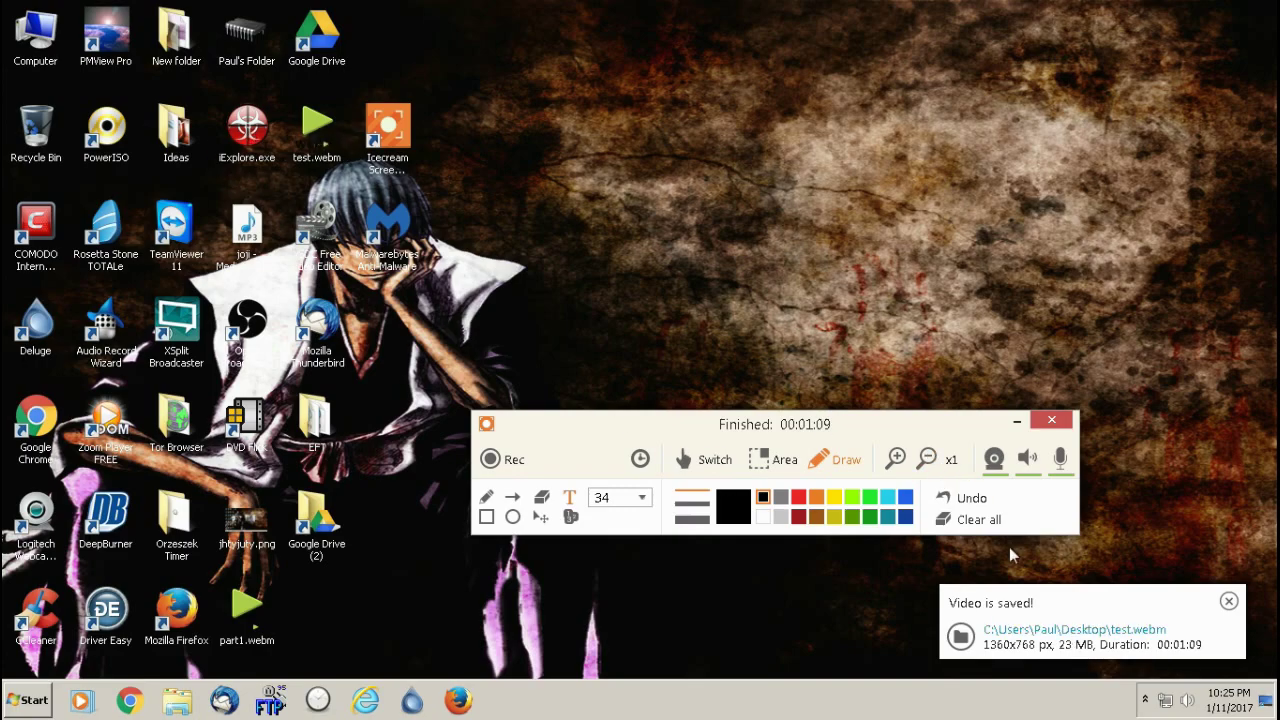
left_click(1051, 421)
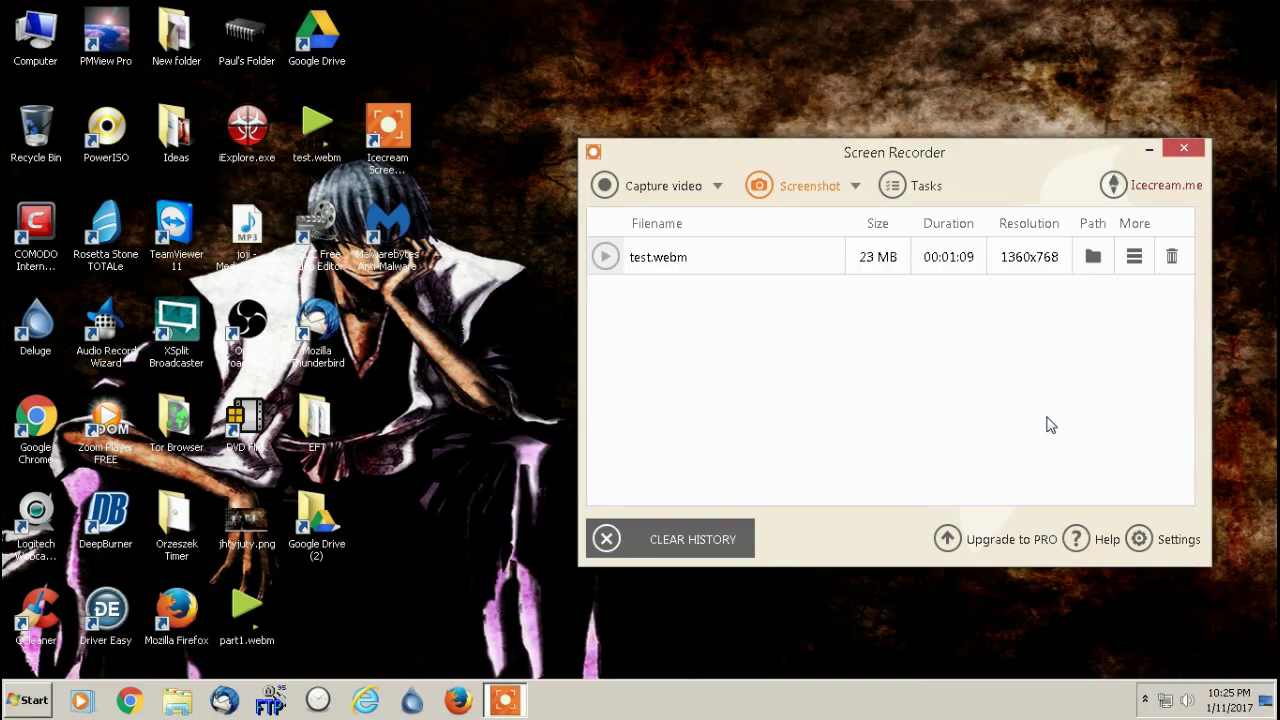
- Play test.webm from the desktop in Windows Media Player with the volume lowered and the window maximized, and close the player
left_click(806, 186)
left_click(303, 120)
double_click(303, 120)
left_click(663, 186)
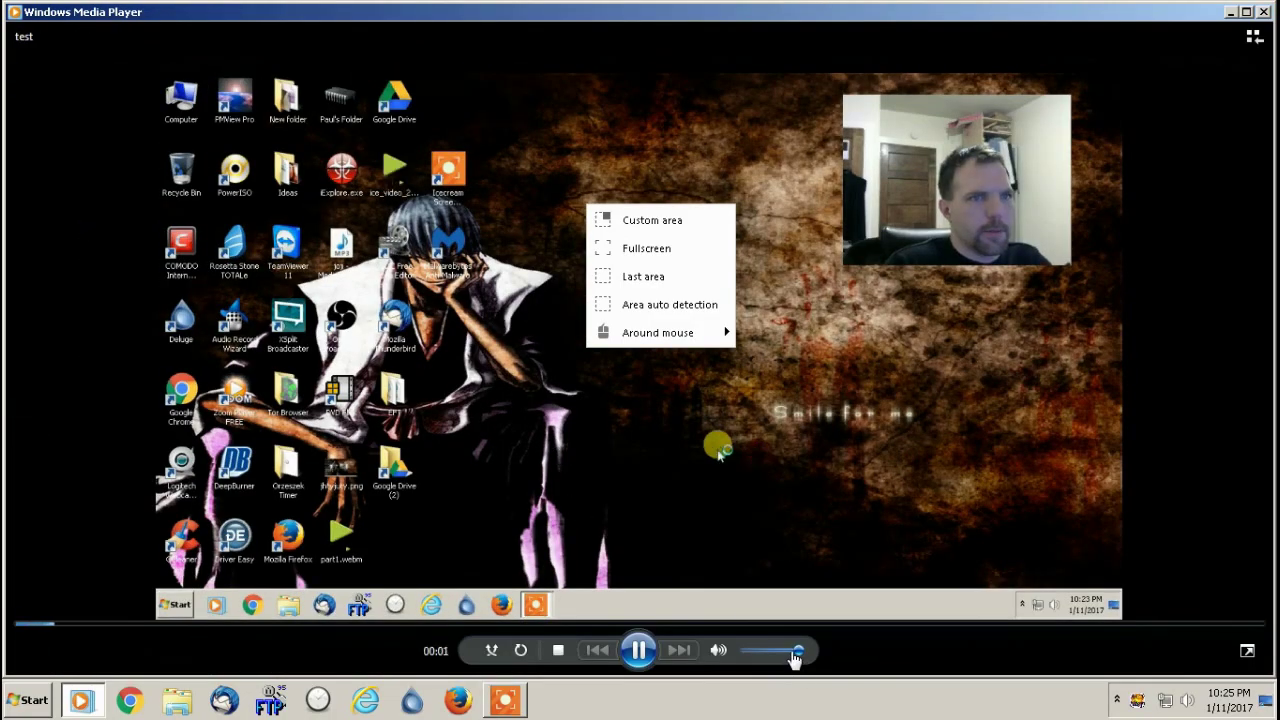
left_click_drag(794, 660, 775, 655)
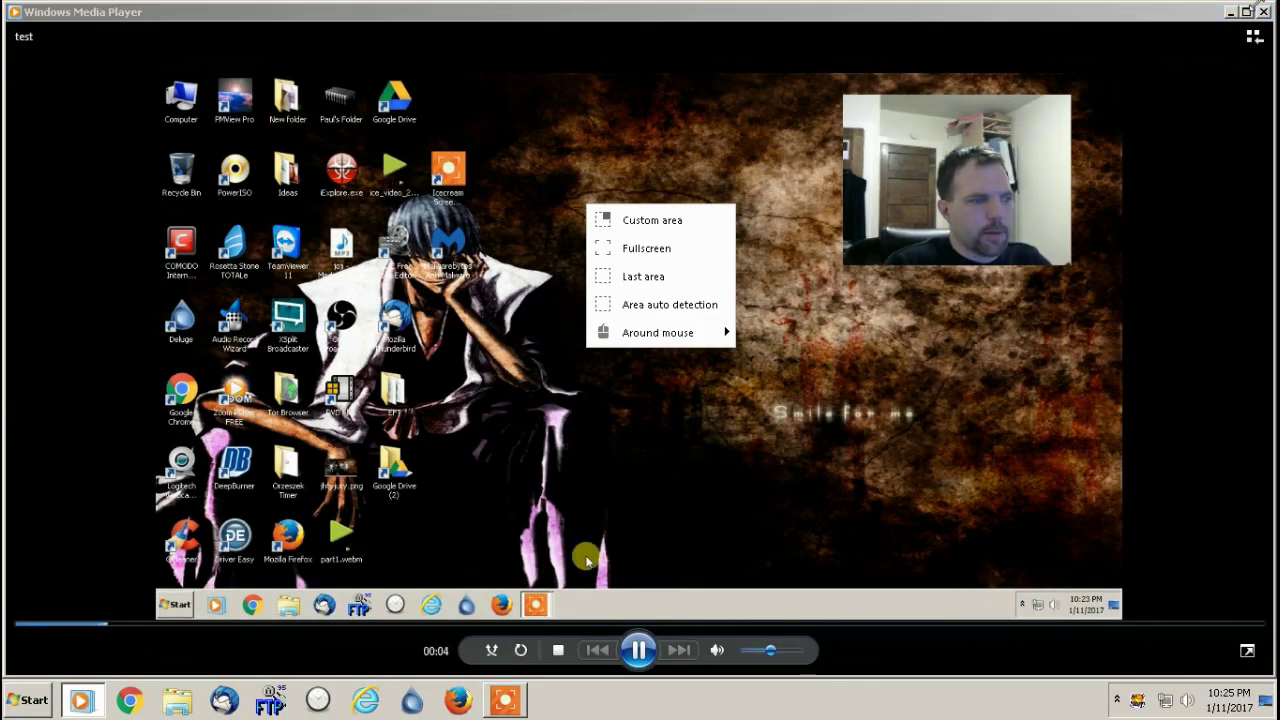
left_click(1247, 12)
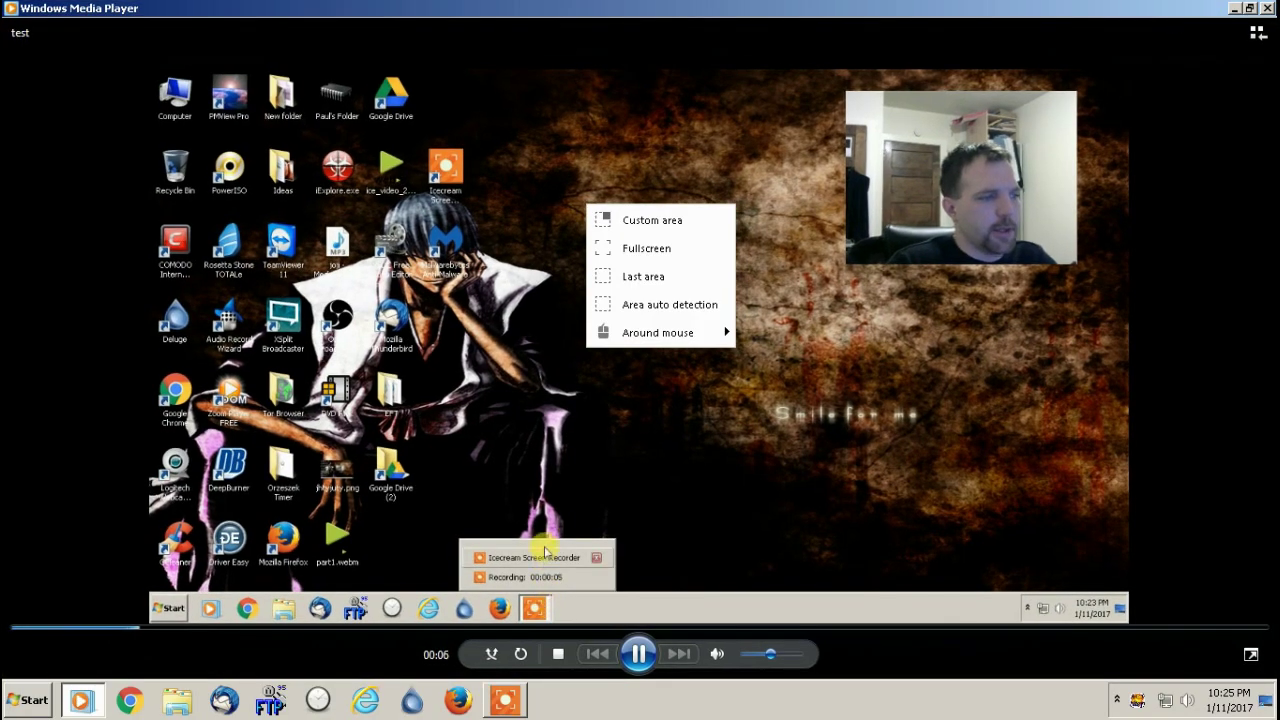
left_click(1268, 8)
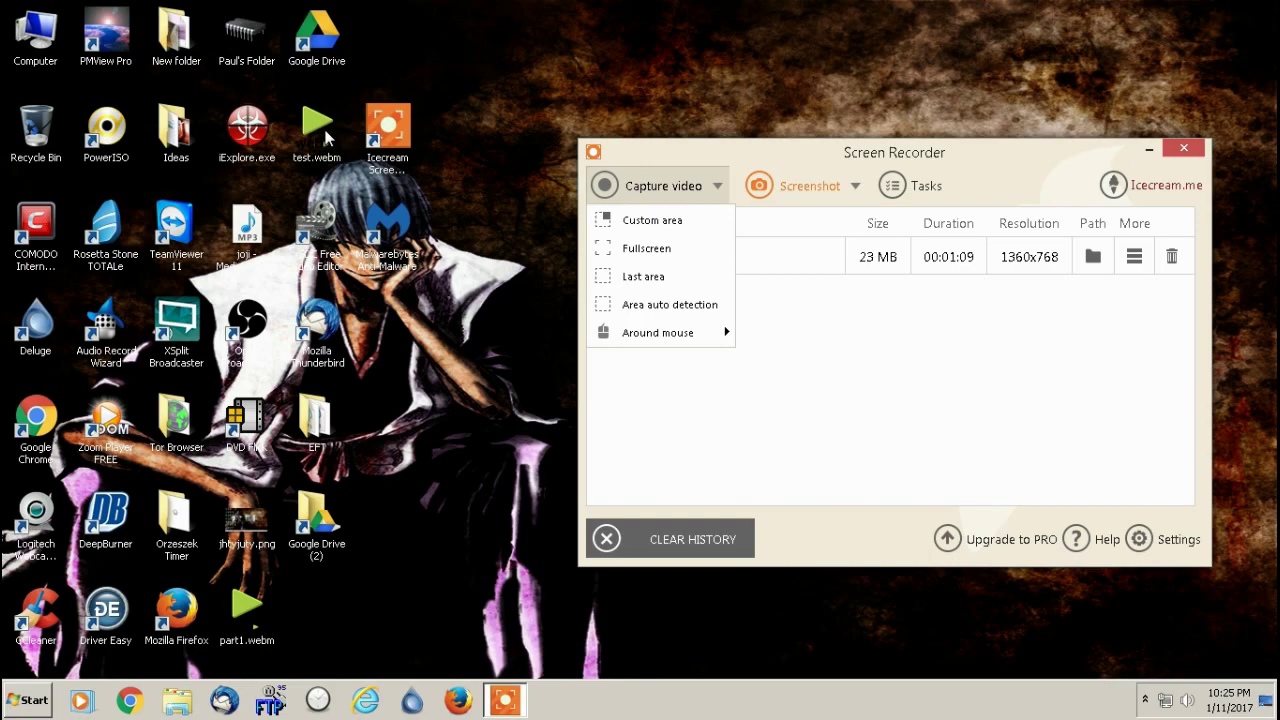
- Play test.webm in Zoom Player, skip ahead to about 00:22, and close the player
left_click(327, 138)
left_click(115, 425)
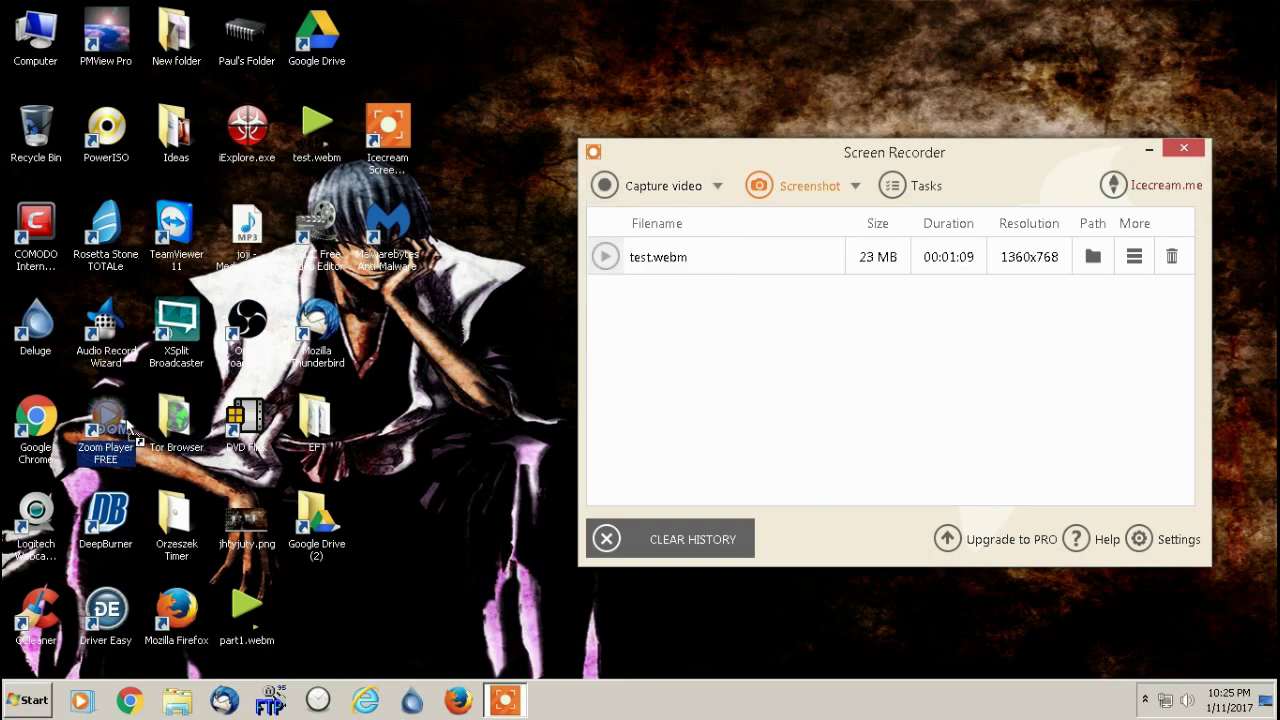
double_click(120, 424)
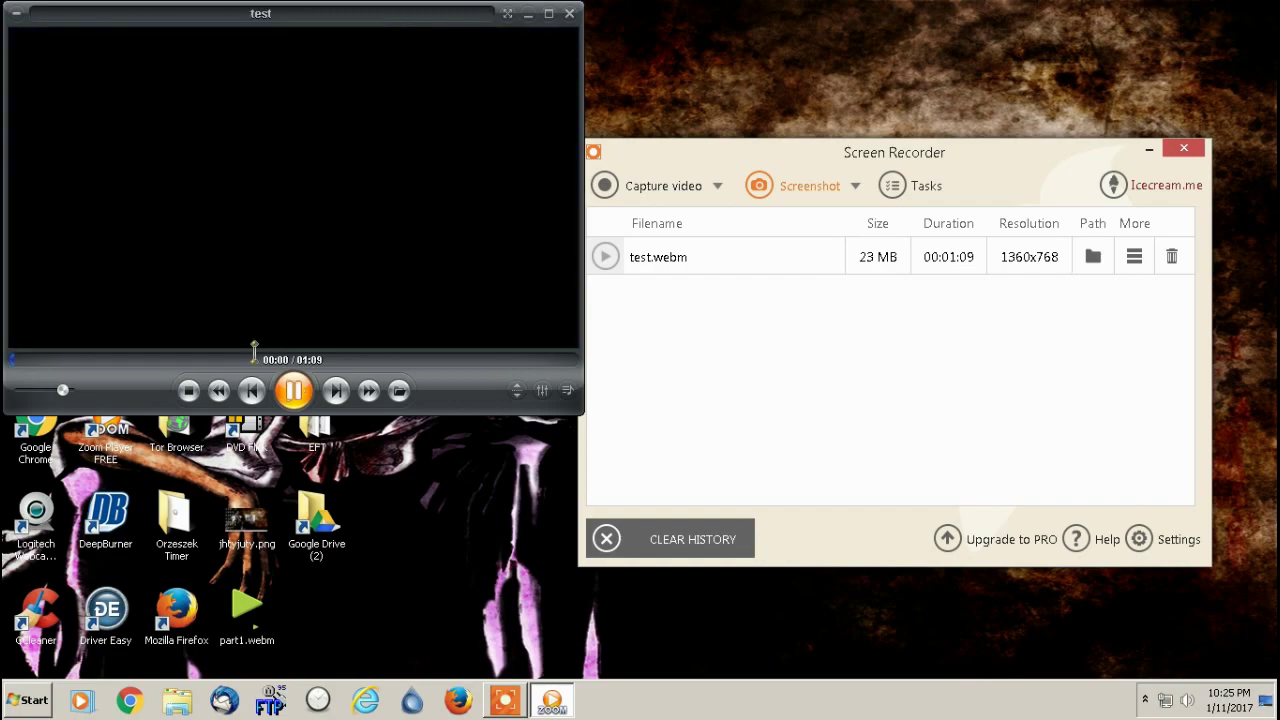
left_click(189, 360)
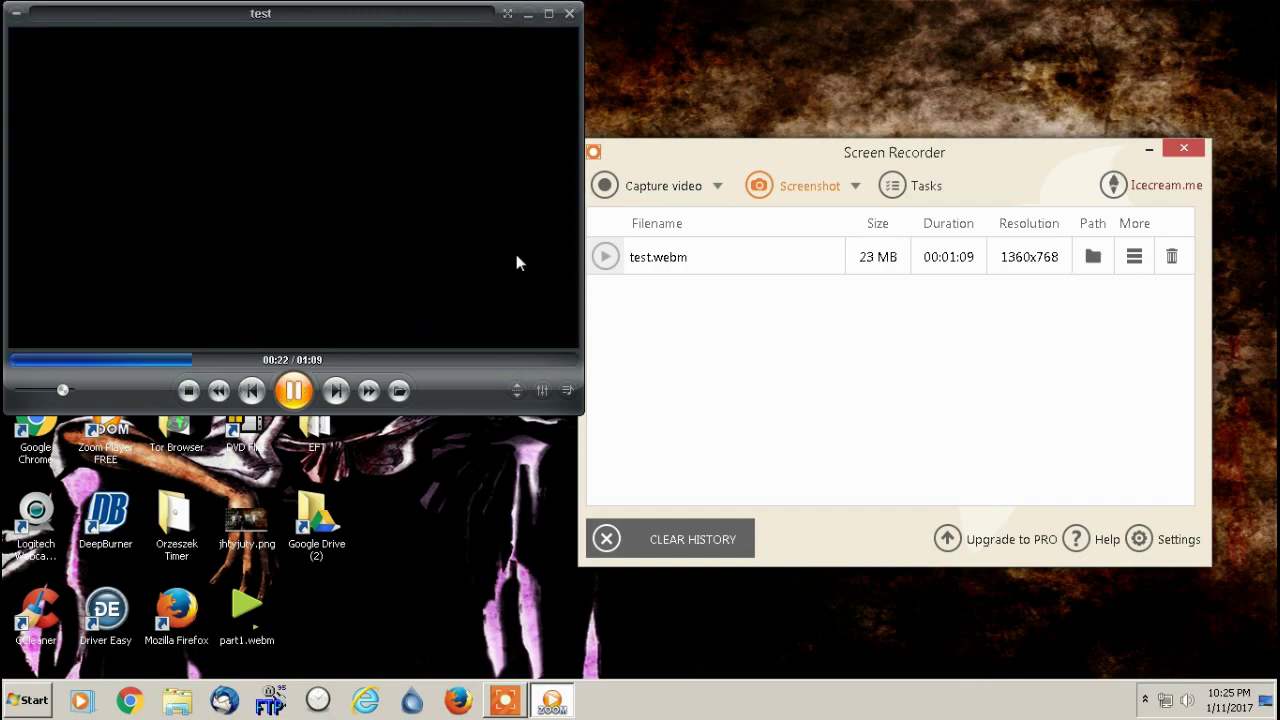
left_click(570, 14)
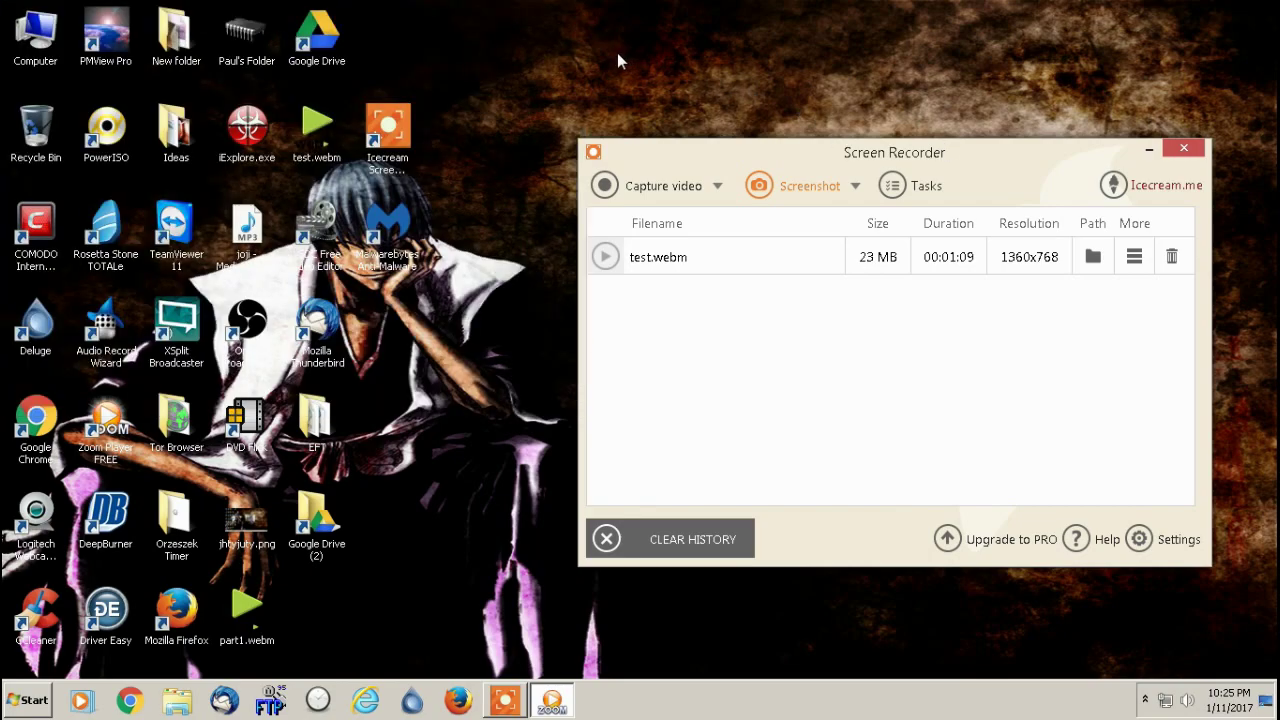
- Examine the additional options offered for test.webm in the recorder's file history
left_click(855, 185)
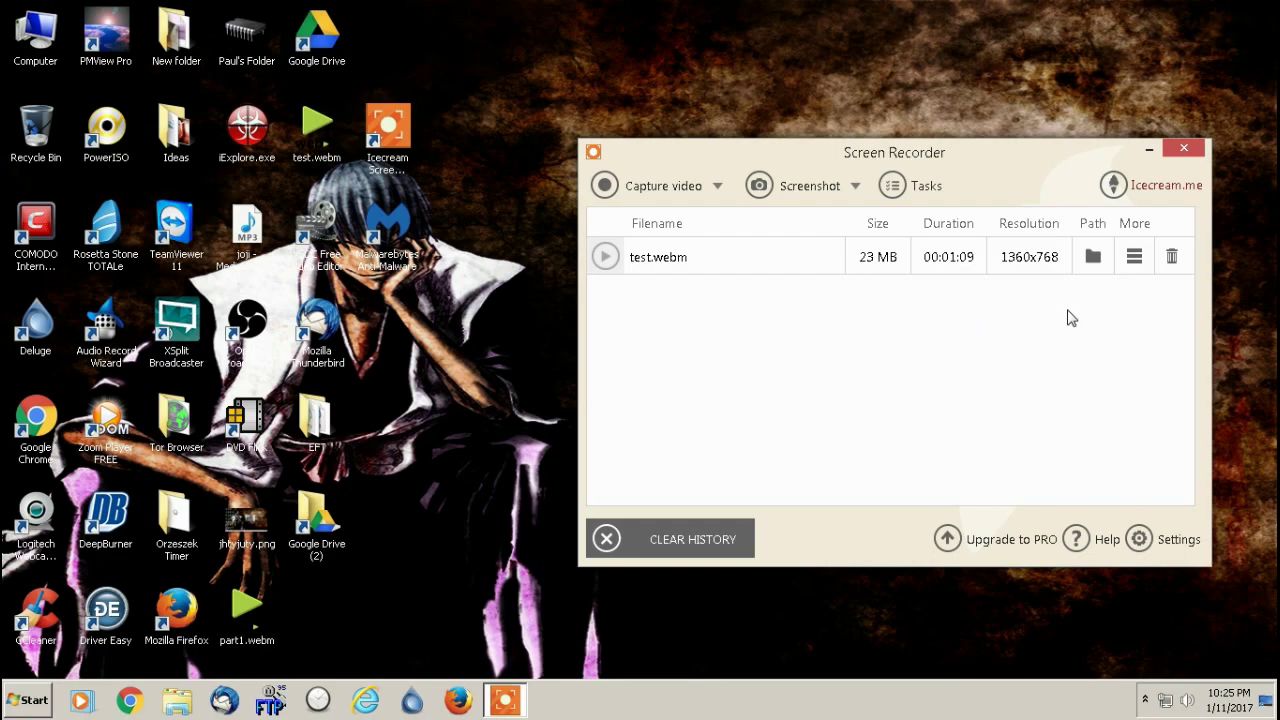
left_click(1136, 256)
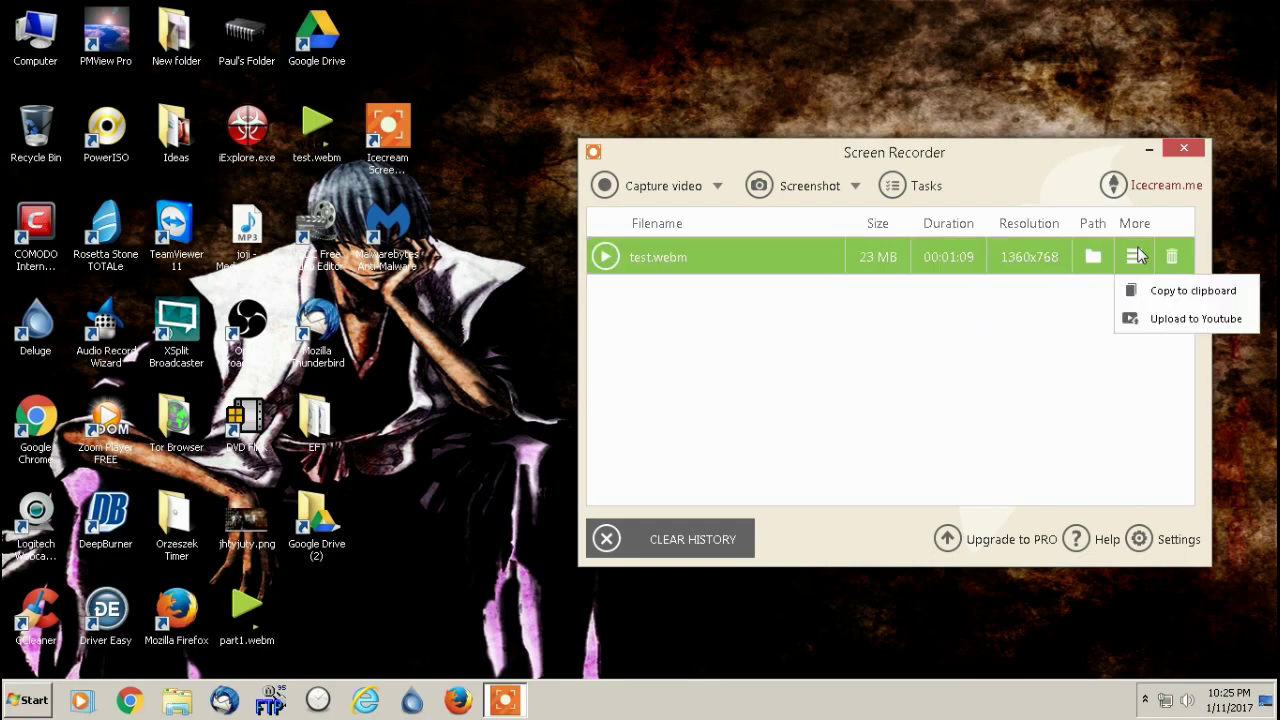
left_click(1000, 344)
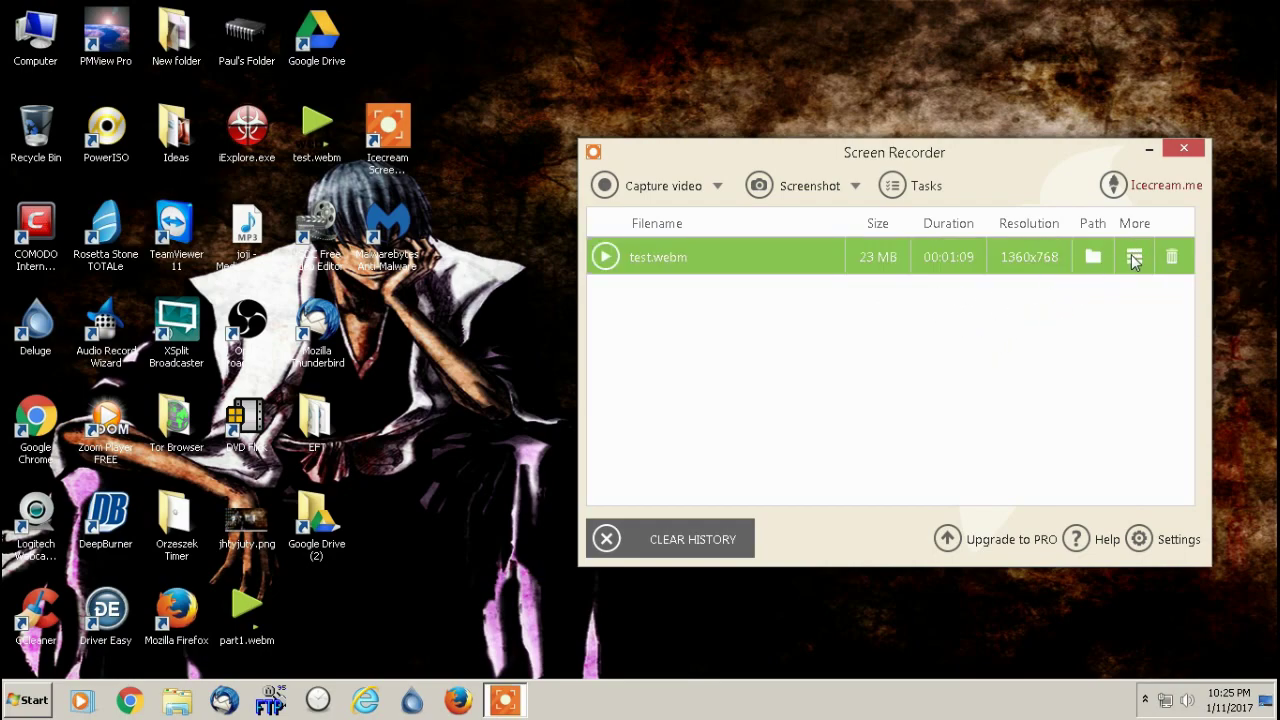
- Start the YouTube upload of test.webm to view its Google sign-in form, and cancel without signing in
left_click(1135, 258)
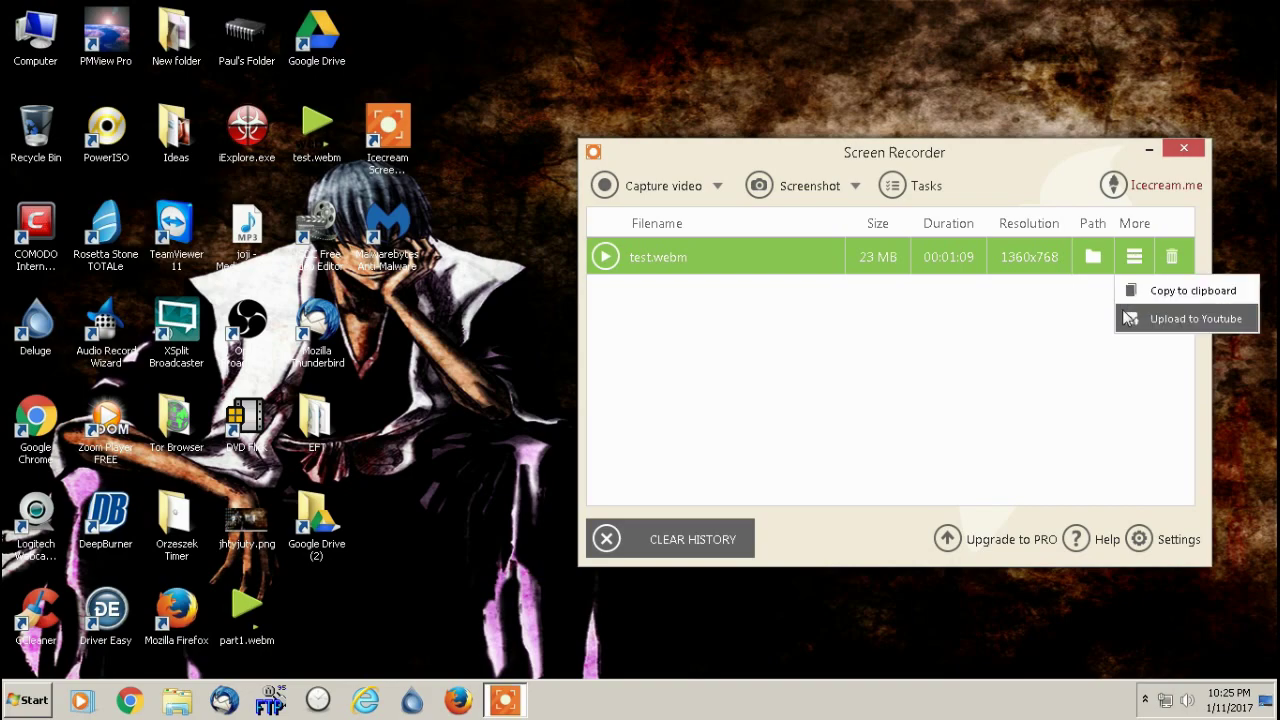
left_click(1163, 320)
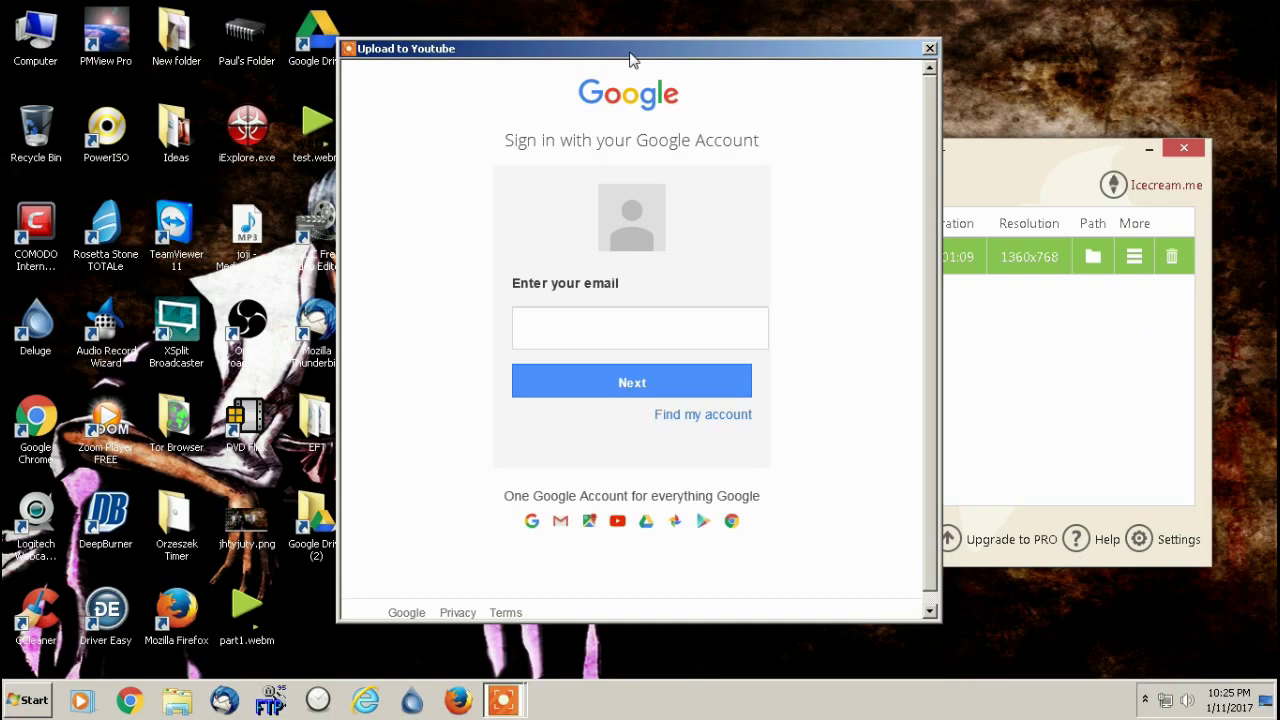
left_click(698, 326)
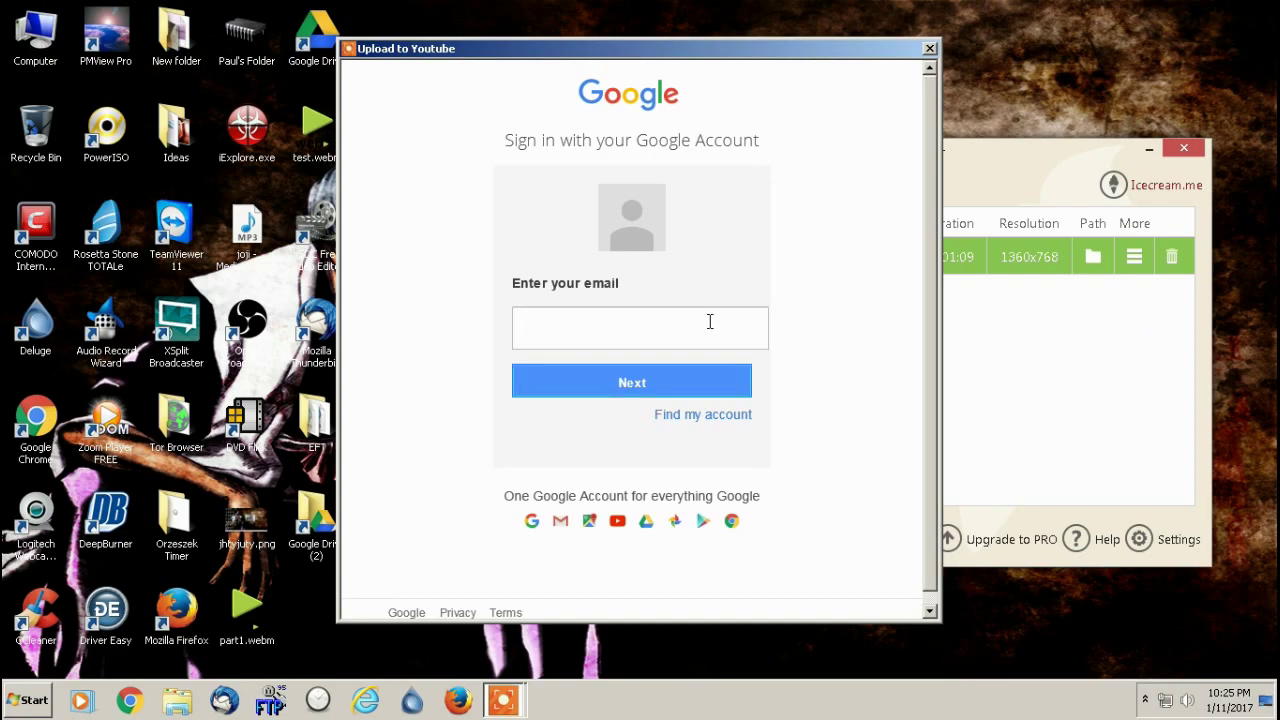
left_click(929, 48)
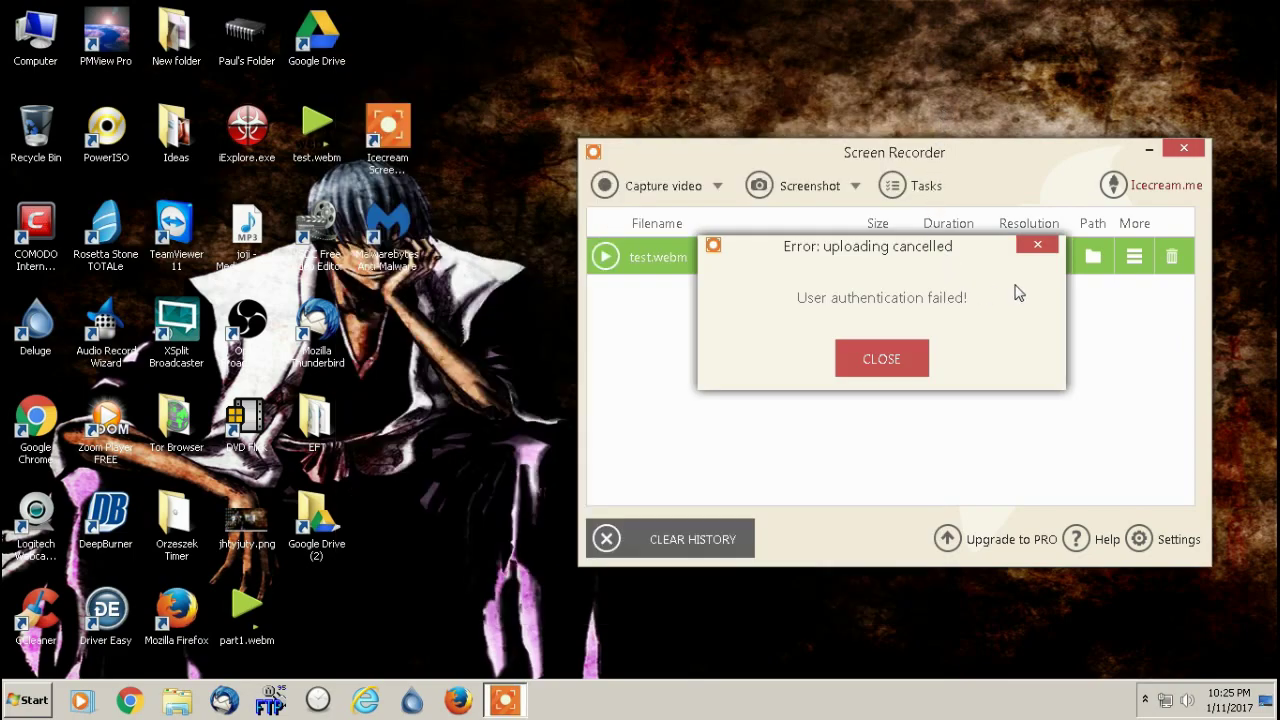
left_click(1041, 249)
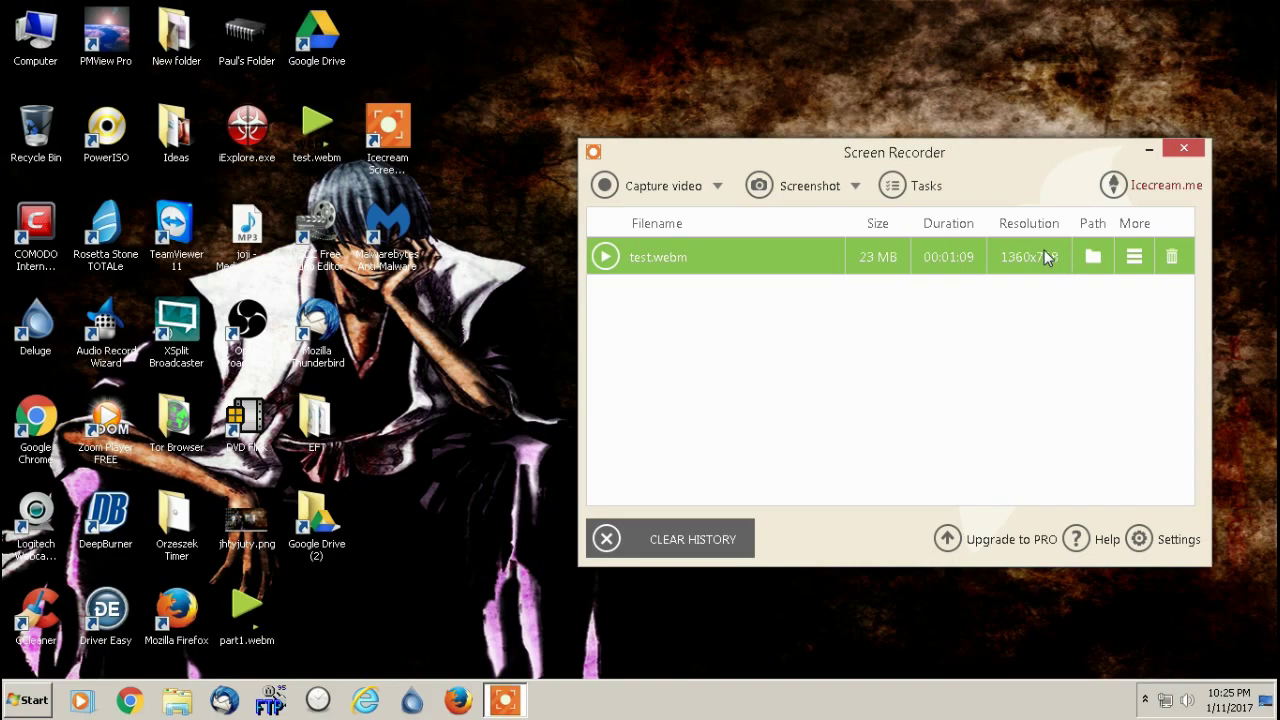
- Remove test.webm from the recorder's file history and view the available video capture area options
left_click(1170, 260)
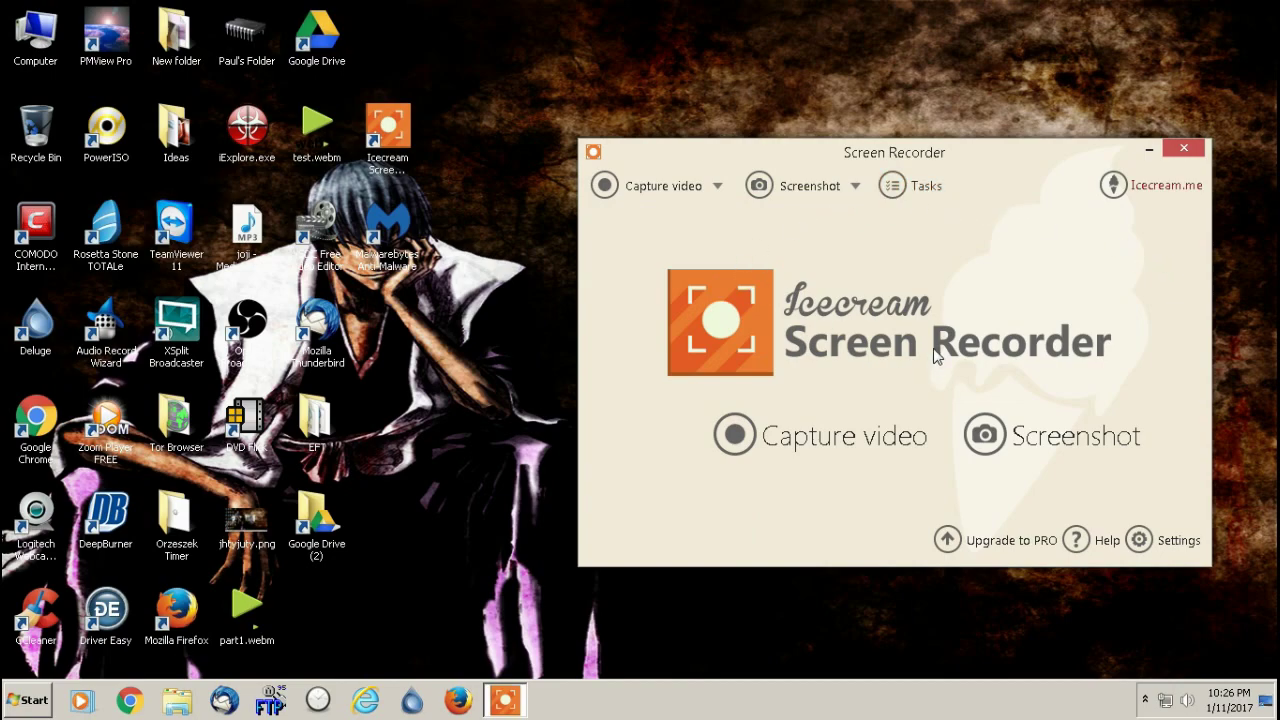
left_click(685, 190)
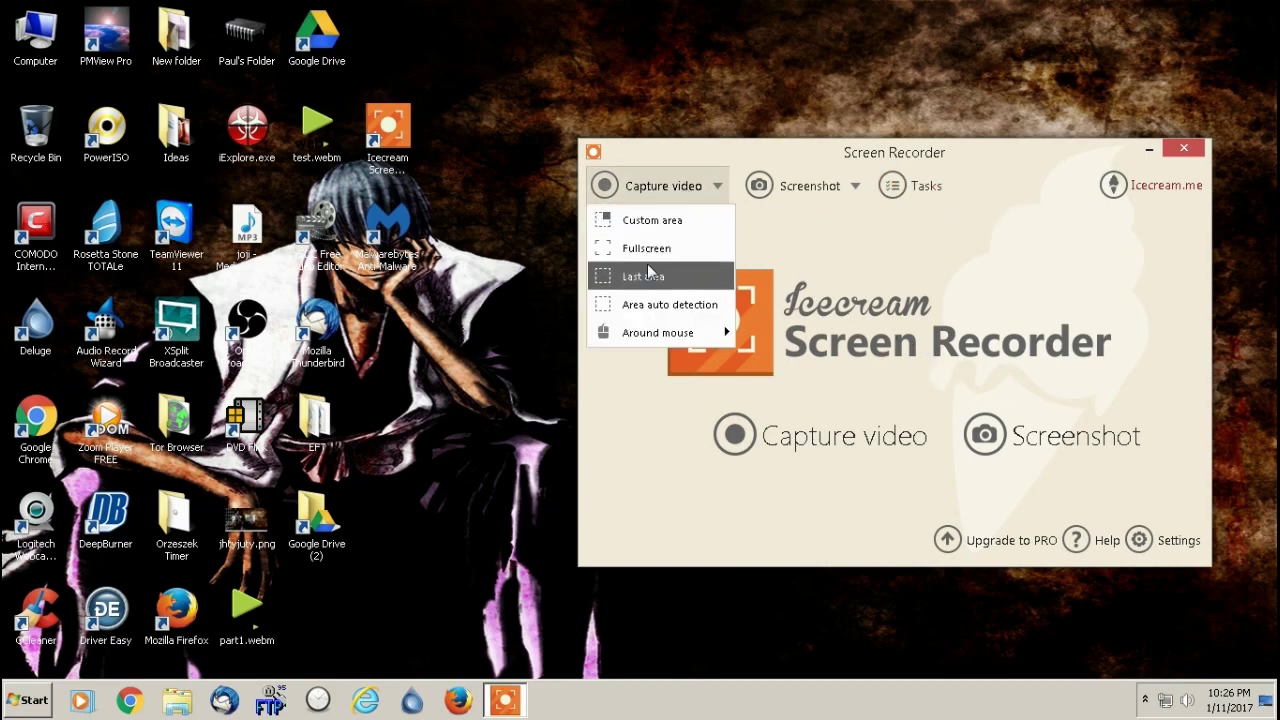
mouse_move(659, 340)
left_click(668, 334)
left_click(660, 190)
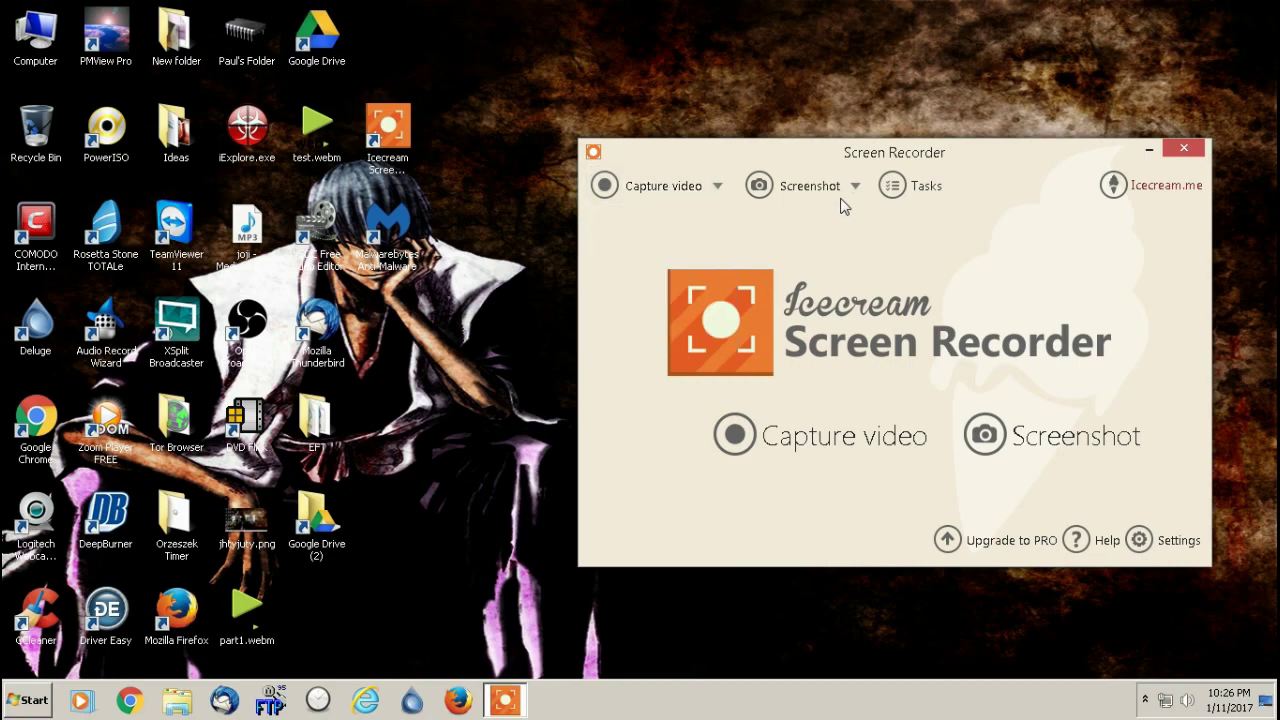
- Start a new scheduled recording task with a custom 1359 x 767 area and name it Record
left_click(912, 193)
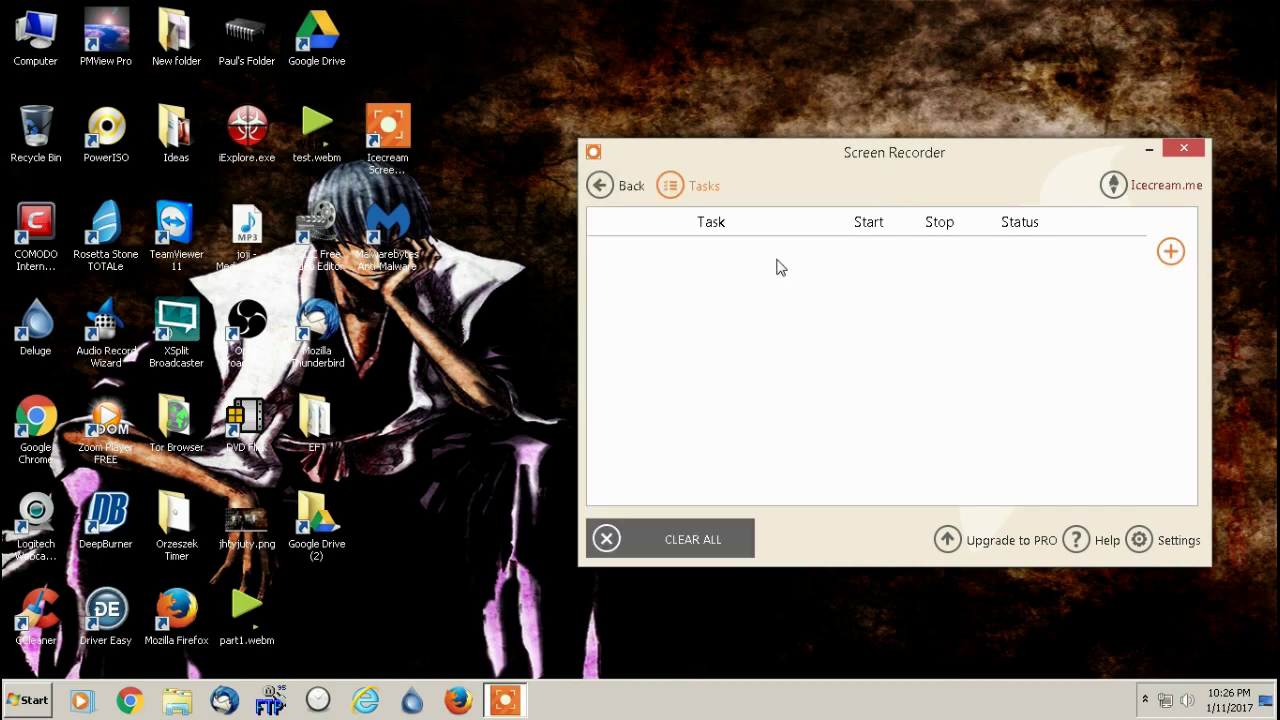
left_click(1168, 252)
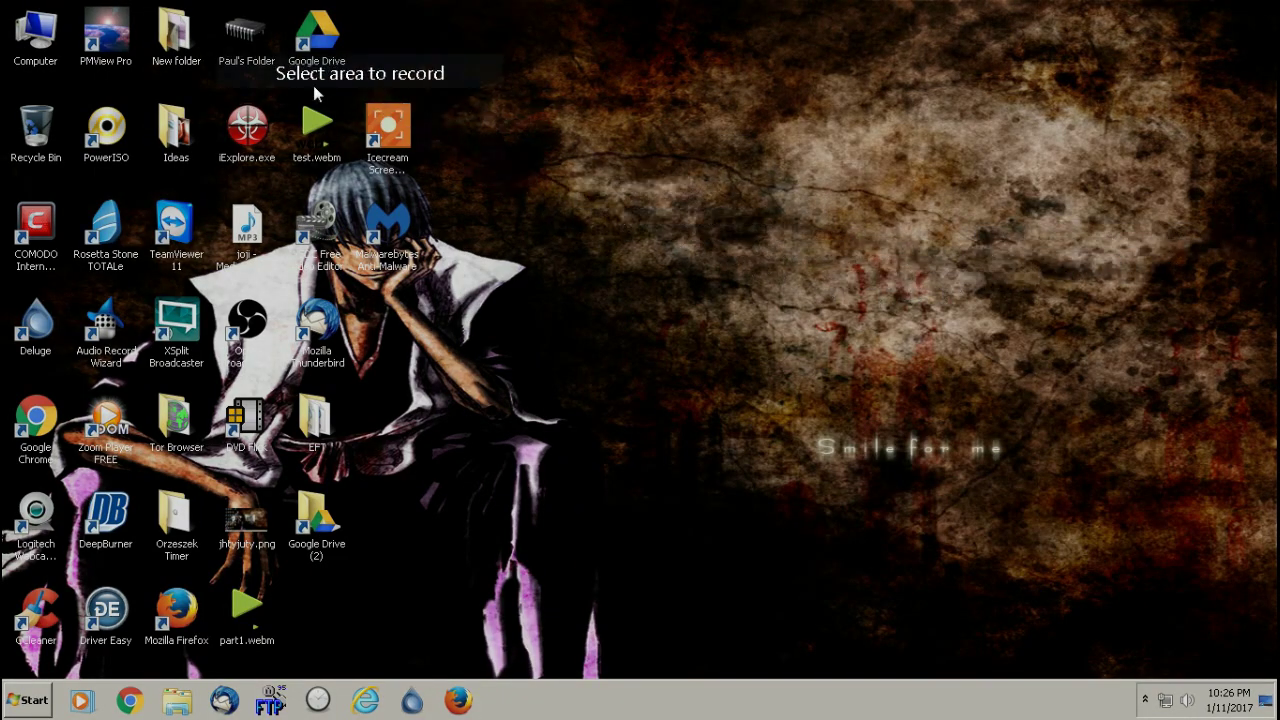
left_click(313, 85)
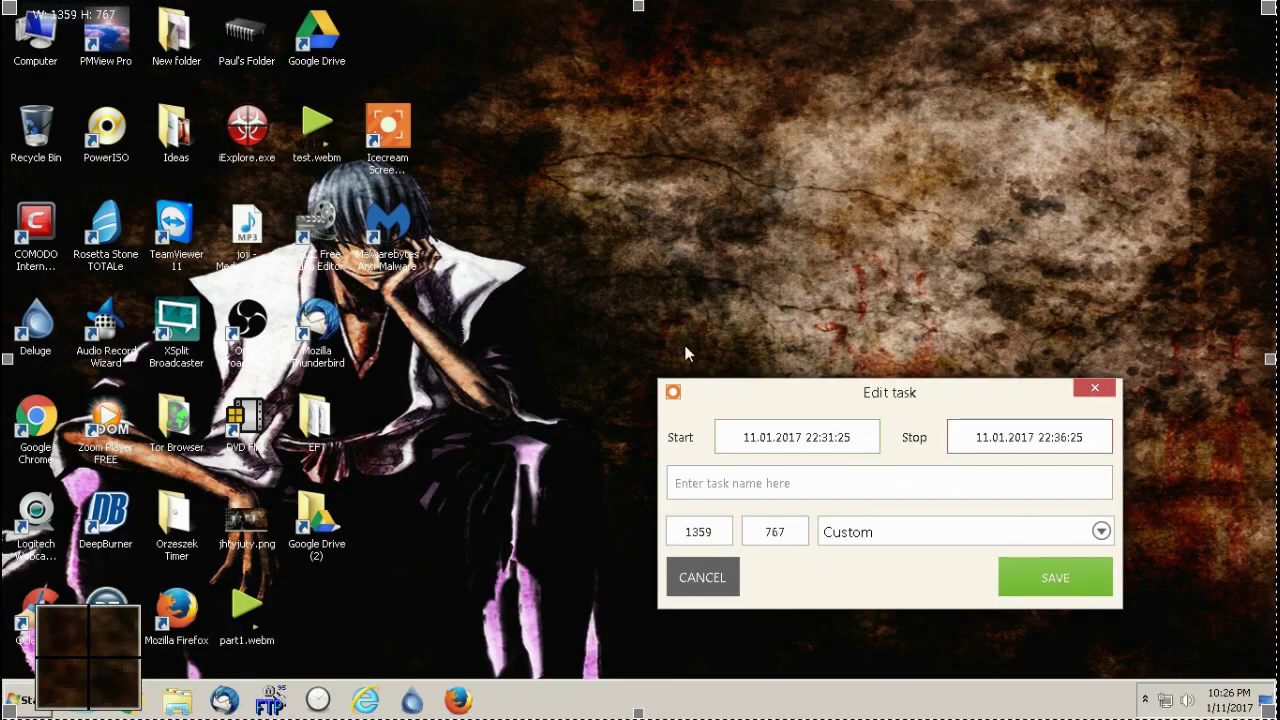
left_click(771, 482)
type("Record")
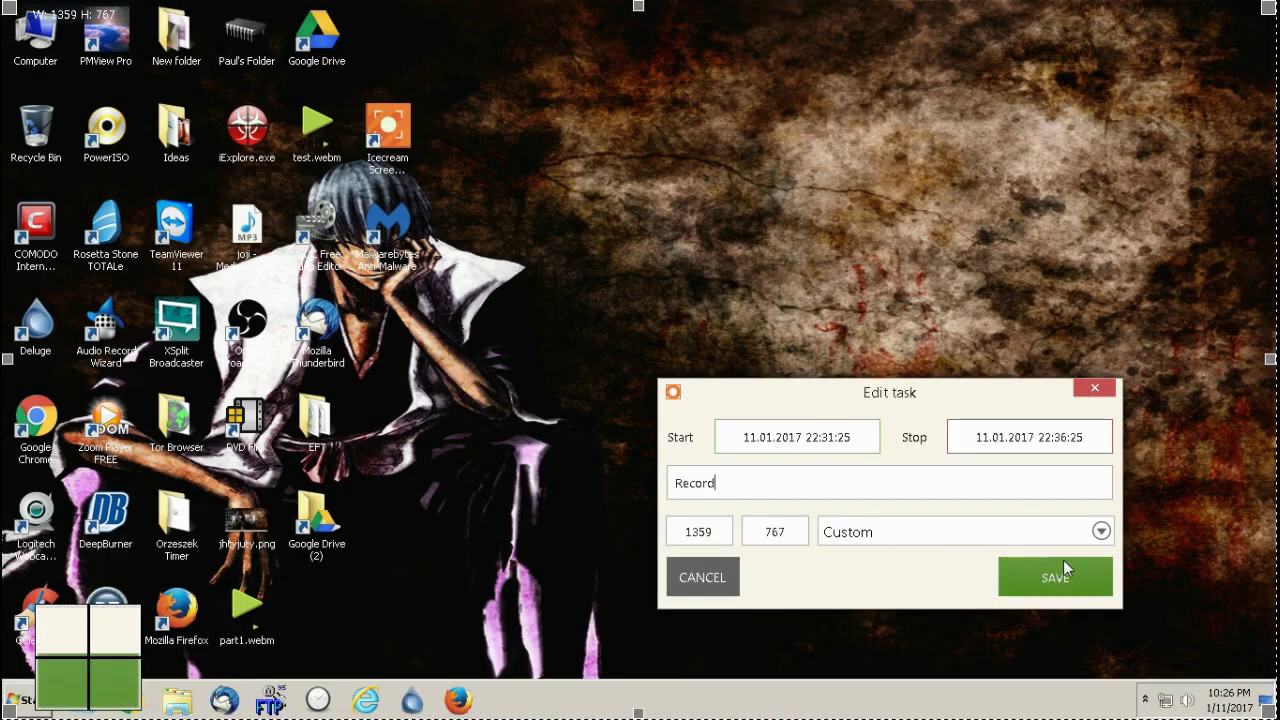
- Set the Record task's start to 11.01.2017 22:28:25, and leave the task scheduler without saving the task
left_click(776, 438)
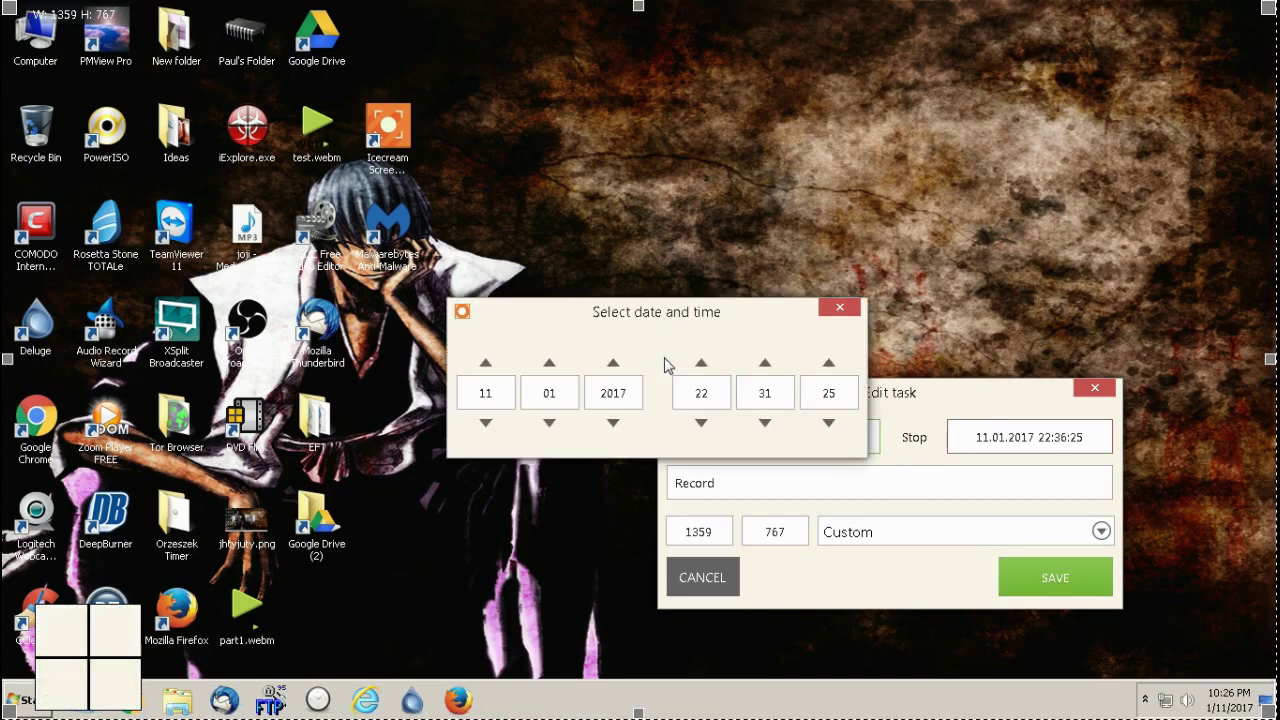
left_click_drag(573, 331, 646, 190)
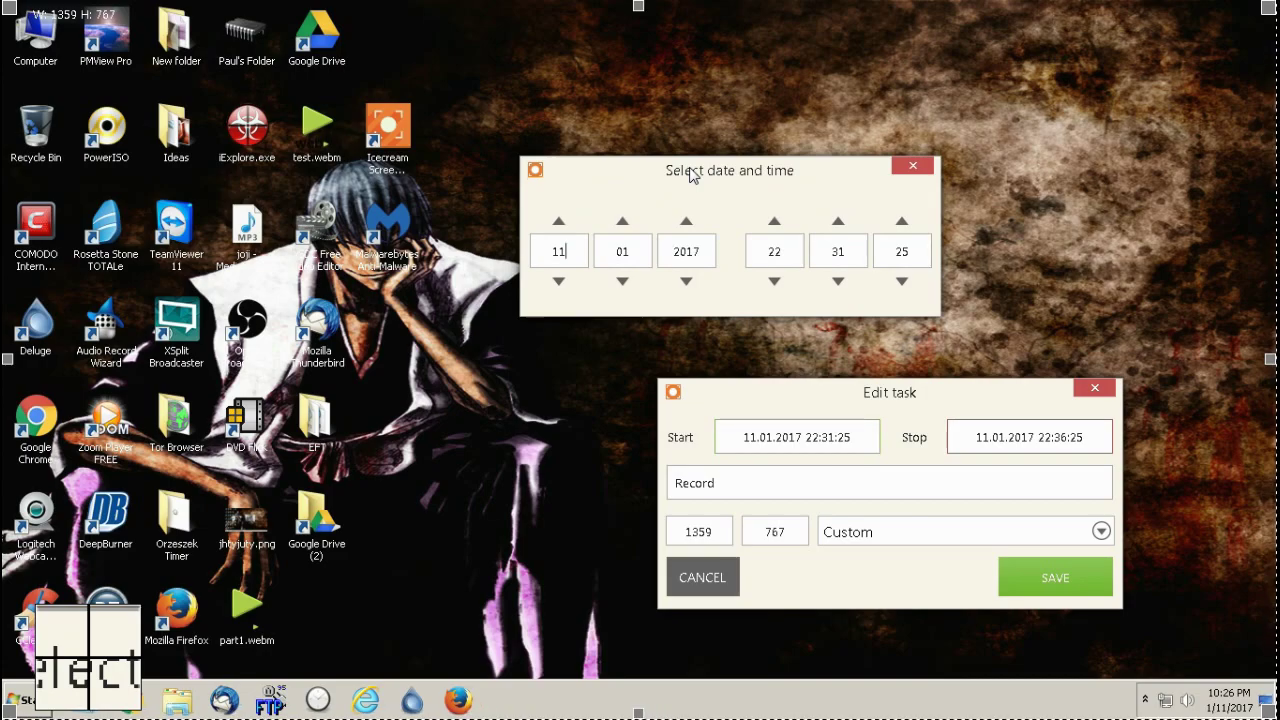
left_click_drag(694, 172, 694, 157)
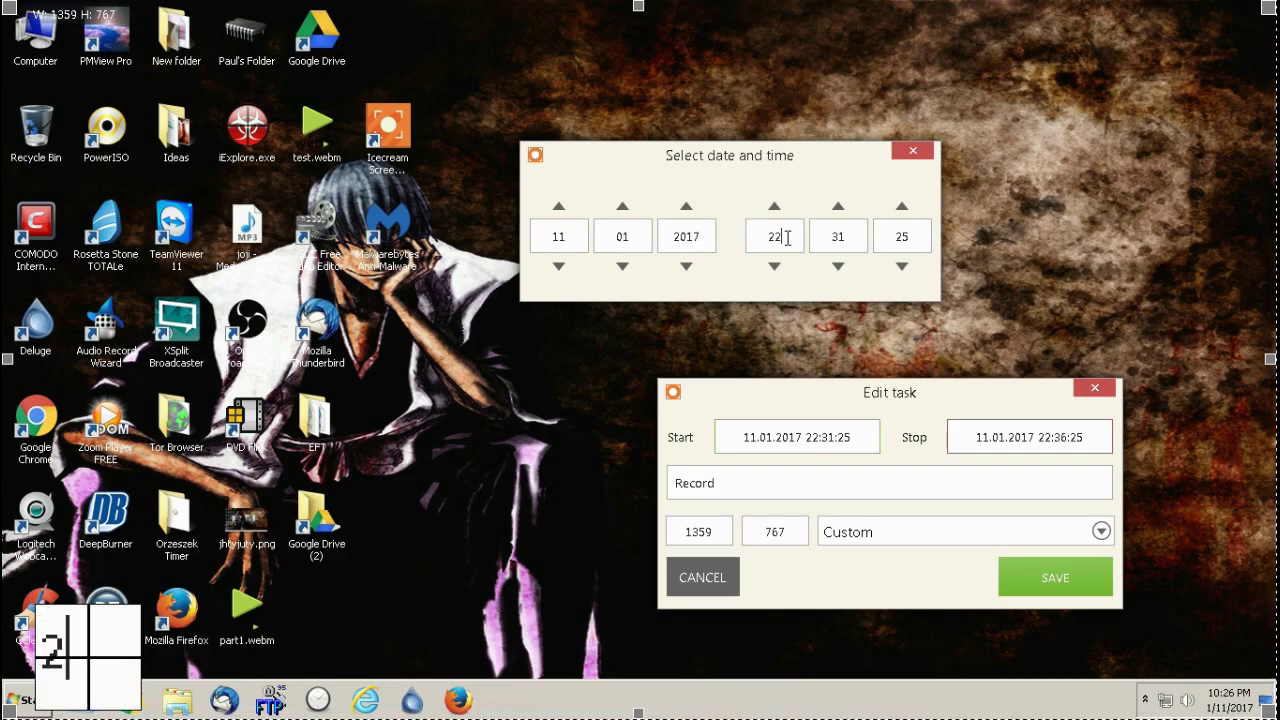
left_click(846, 275)
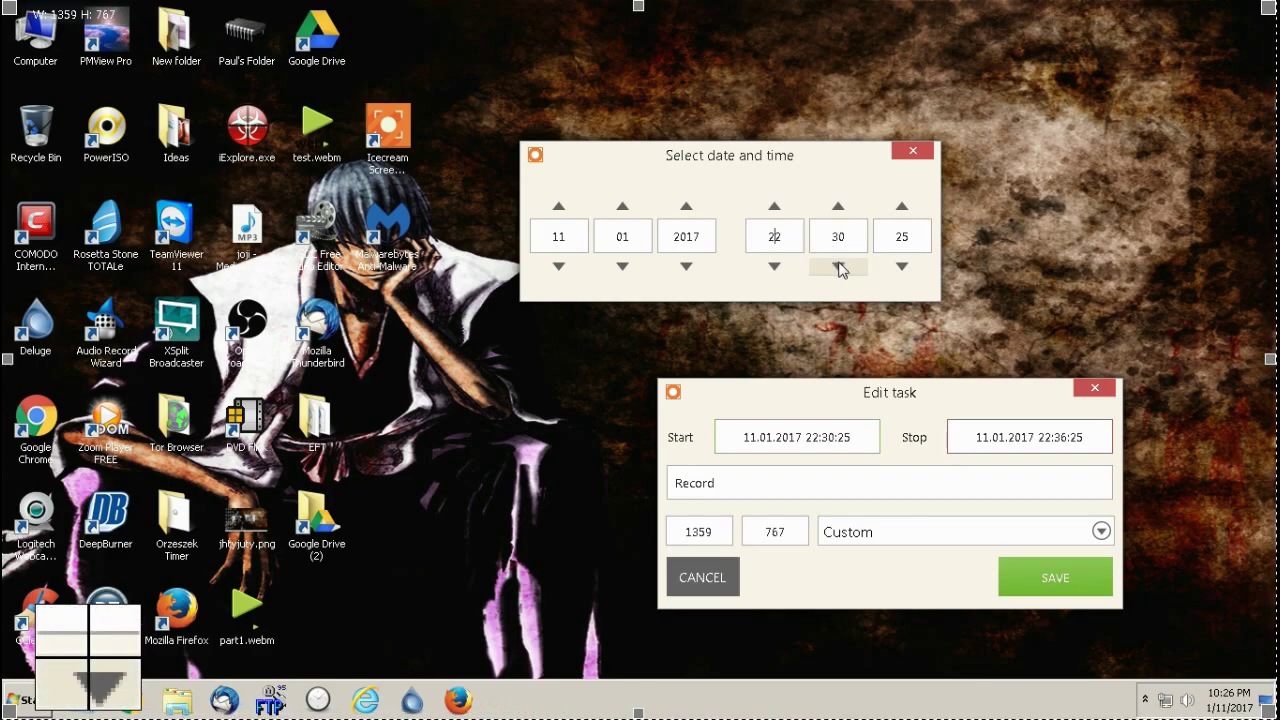
left_click(846, 270)
left_click(846, 270)
left_click(846, 270)
left_click(846, 277)
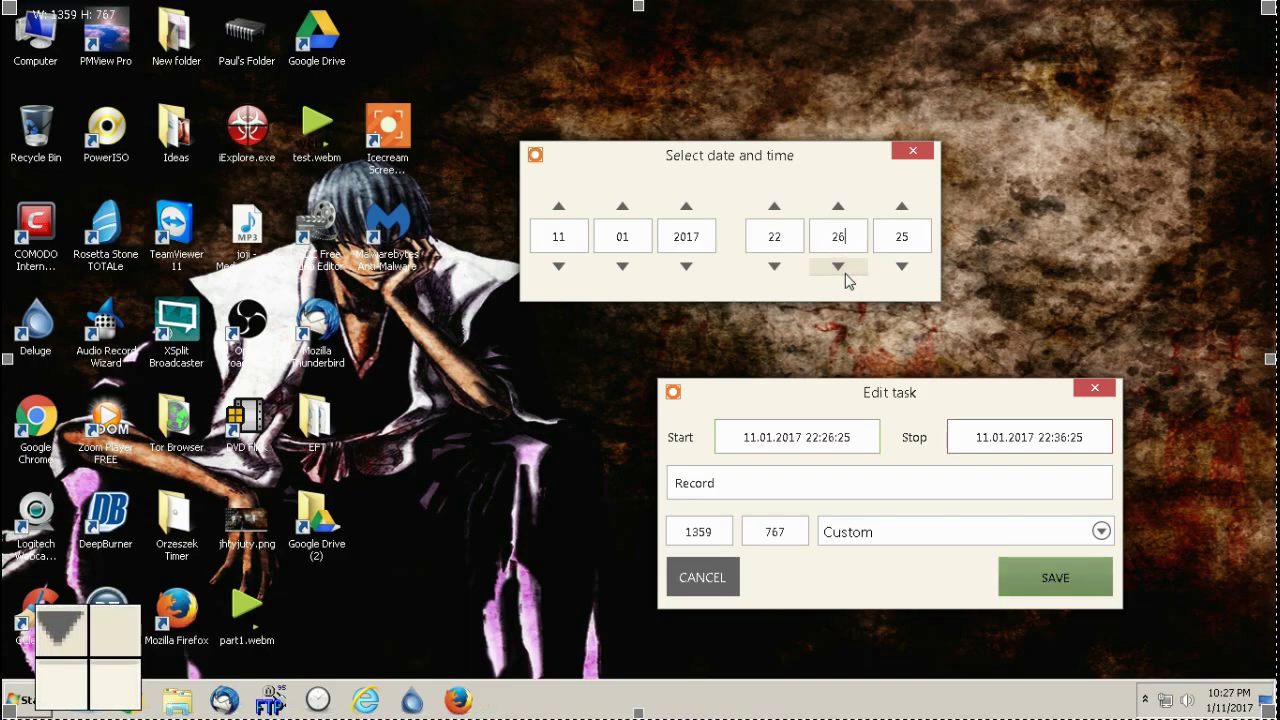
left_click(840, 214)
left_click(840, 214)
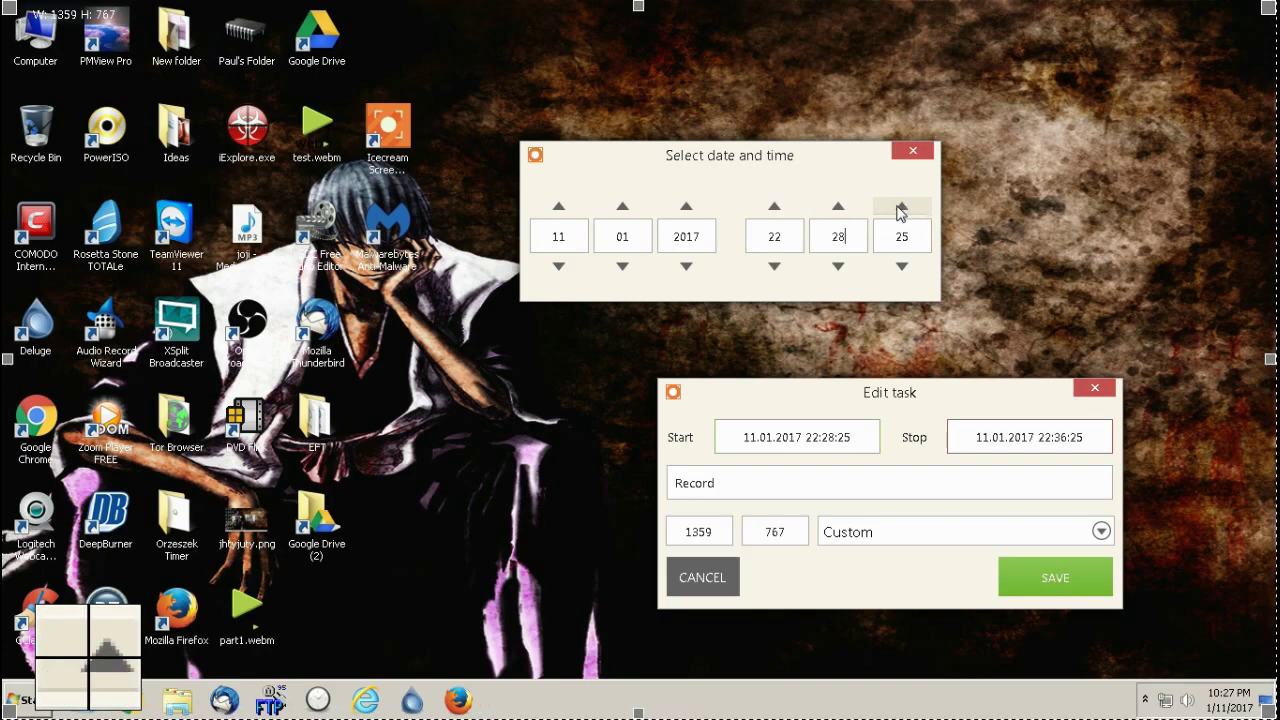
left_click(913, 151)
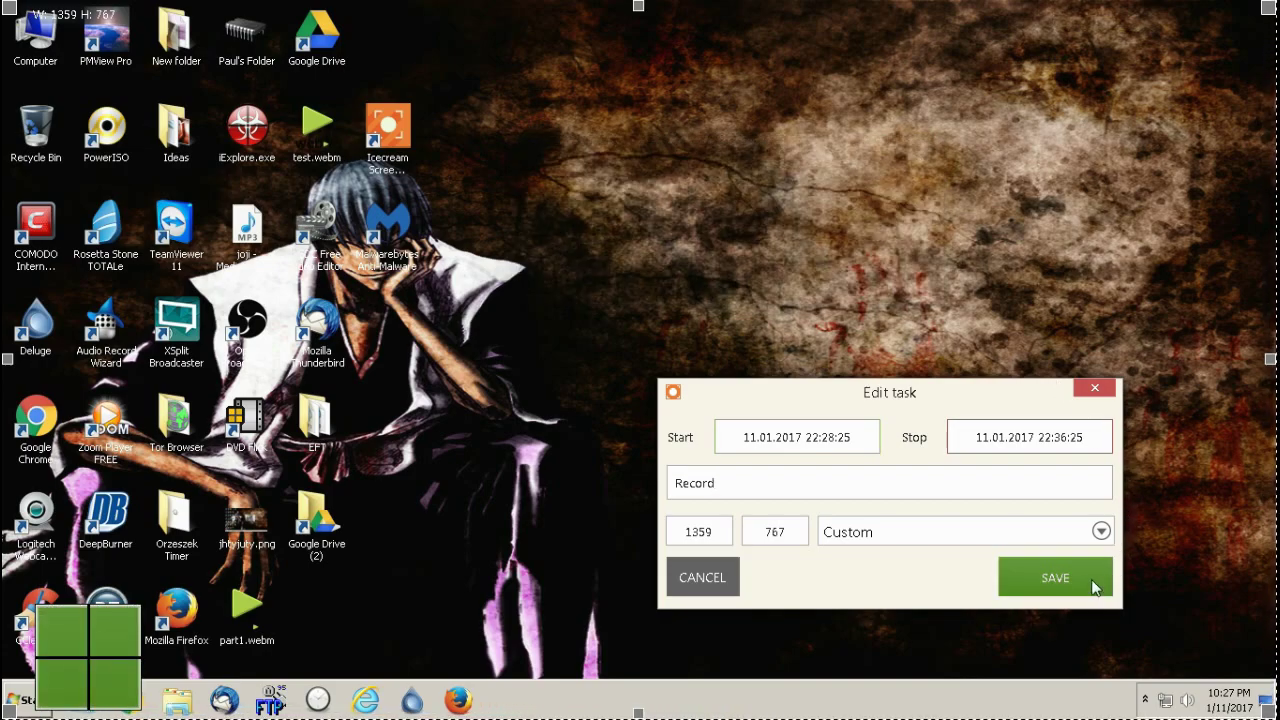
left_click(703, 578)
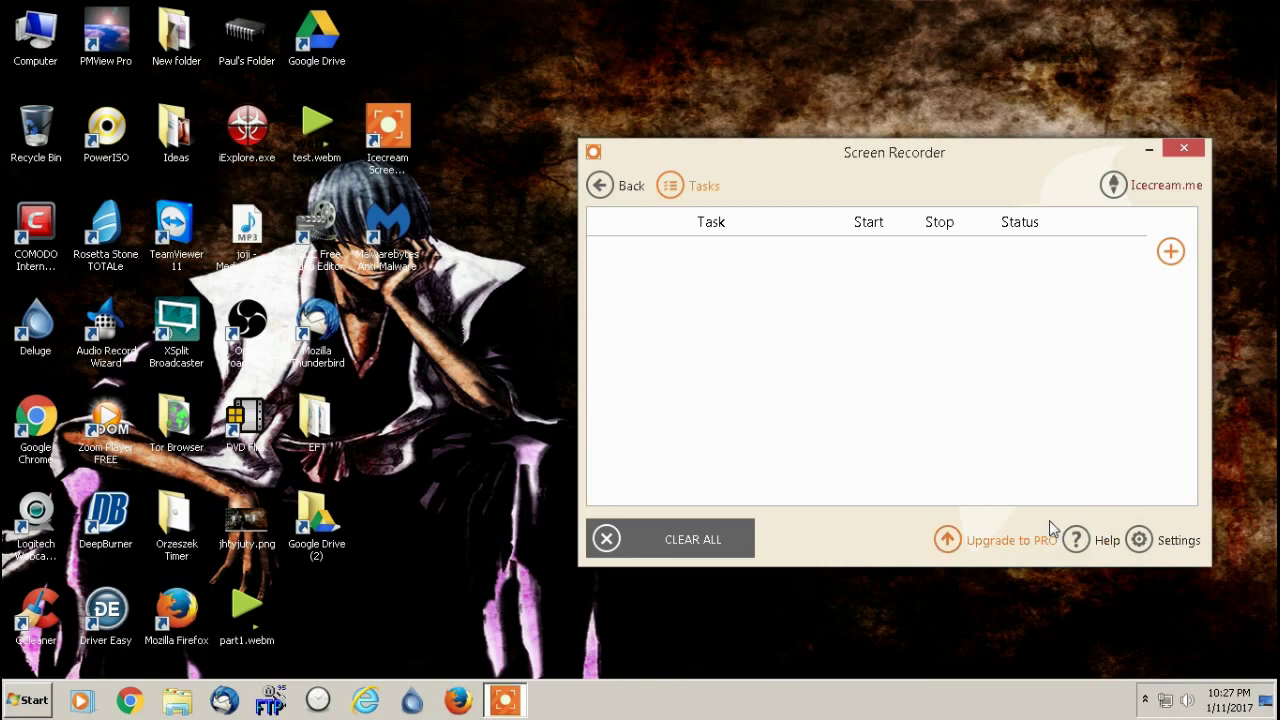
left_click(634, 200)
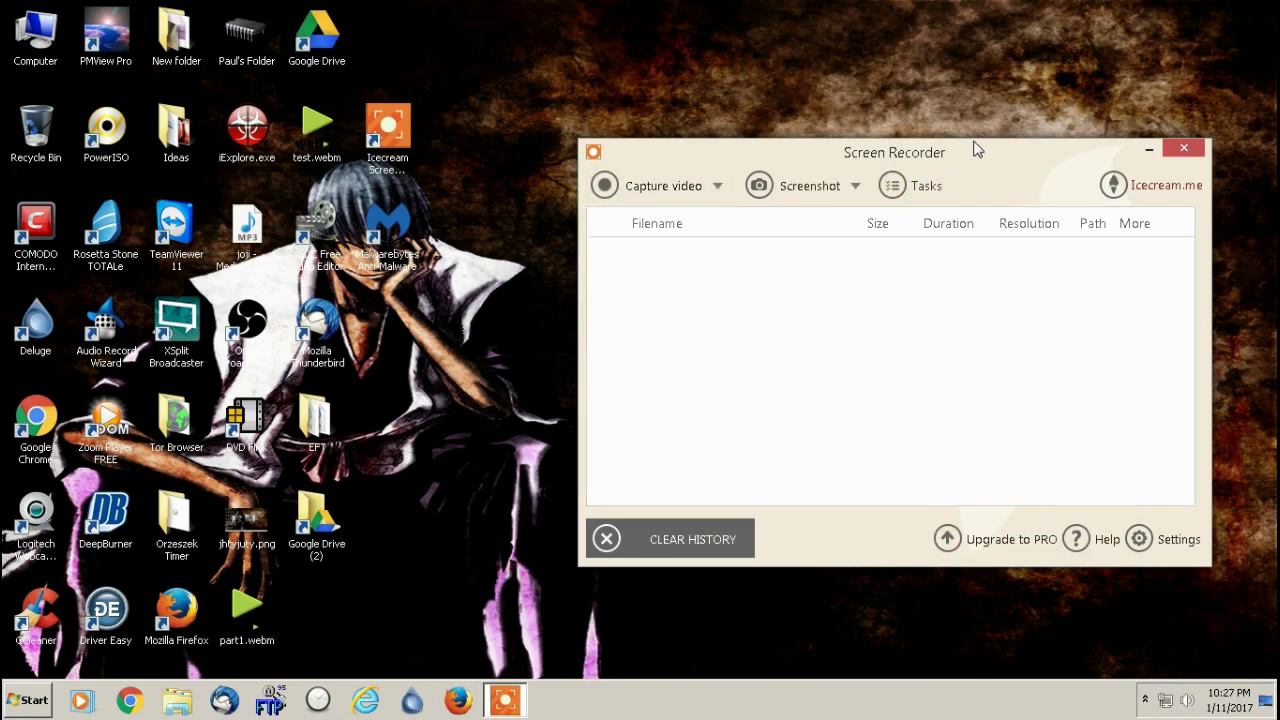
- Review the area options offered for video capture and for screenshots
left_click_drag(951, 166, 864, 122)
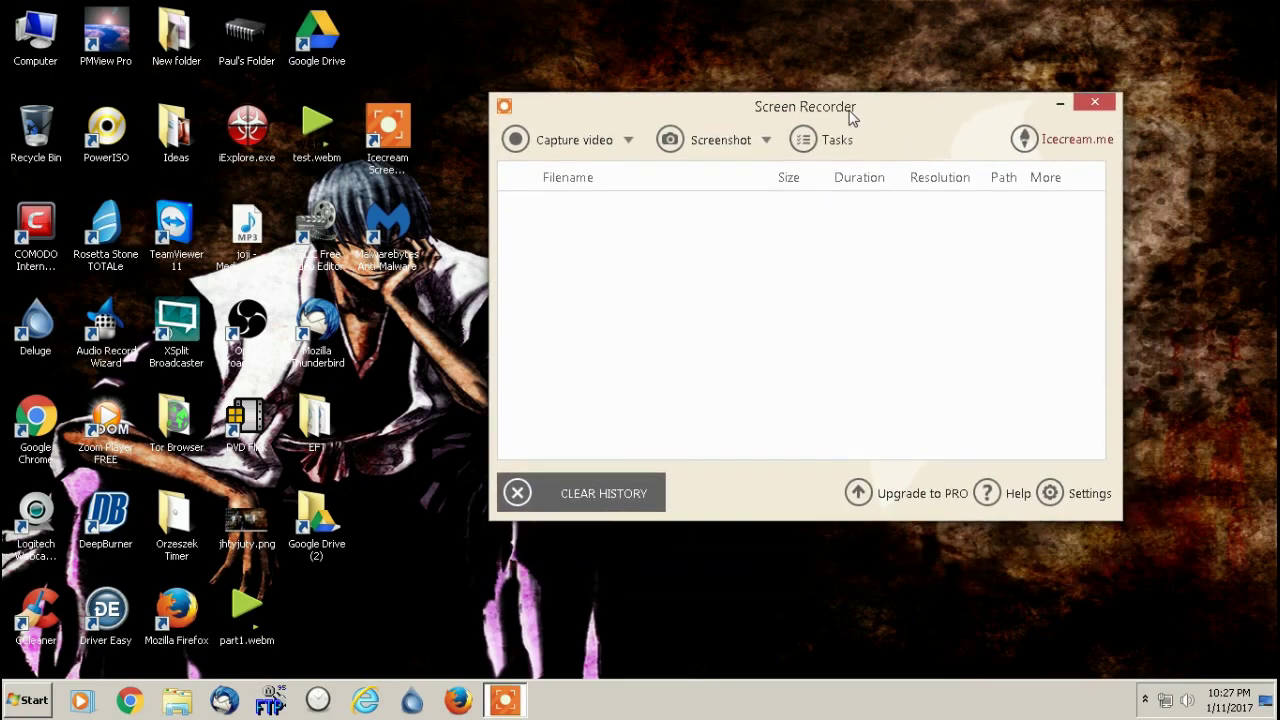
left_click(657, 145)
left_click(614, 148)
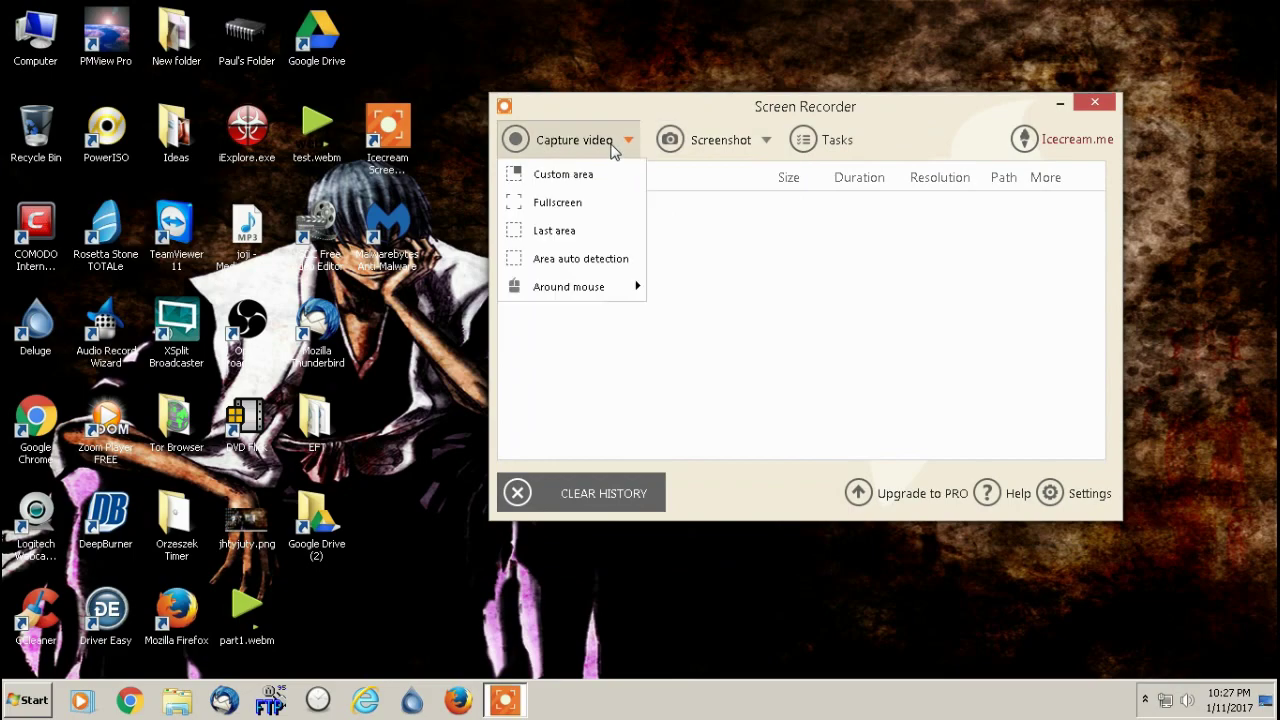
left_click(694, 148)
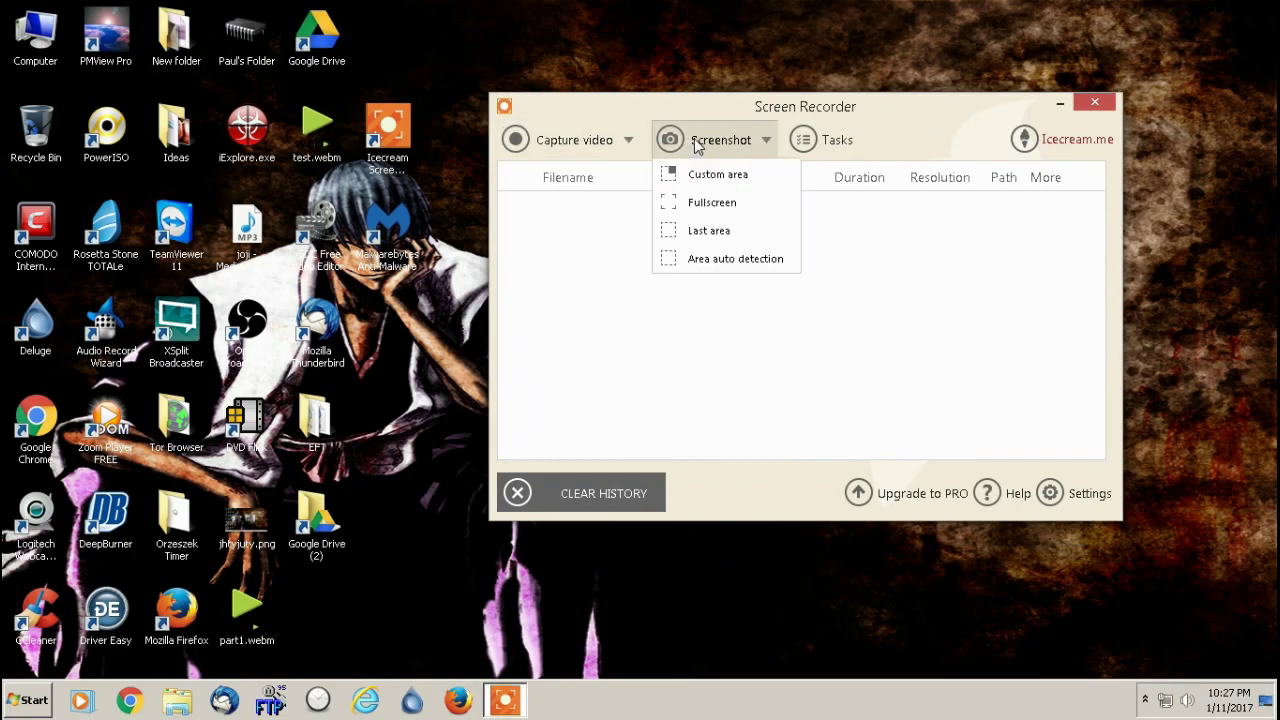
left_click(920, 130)
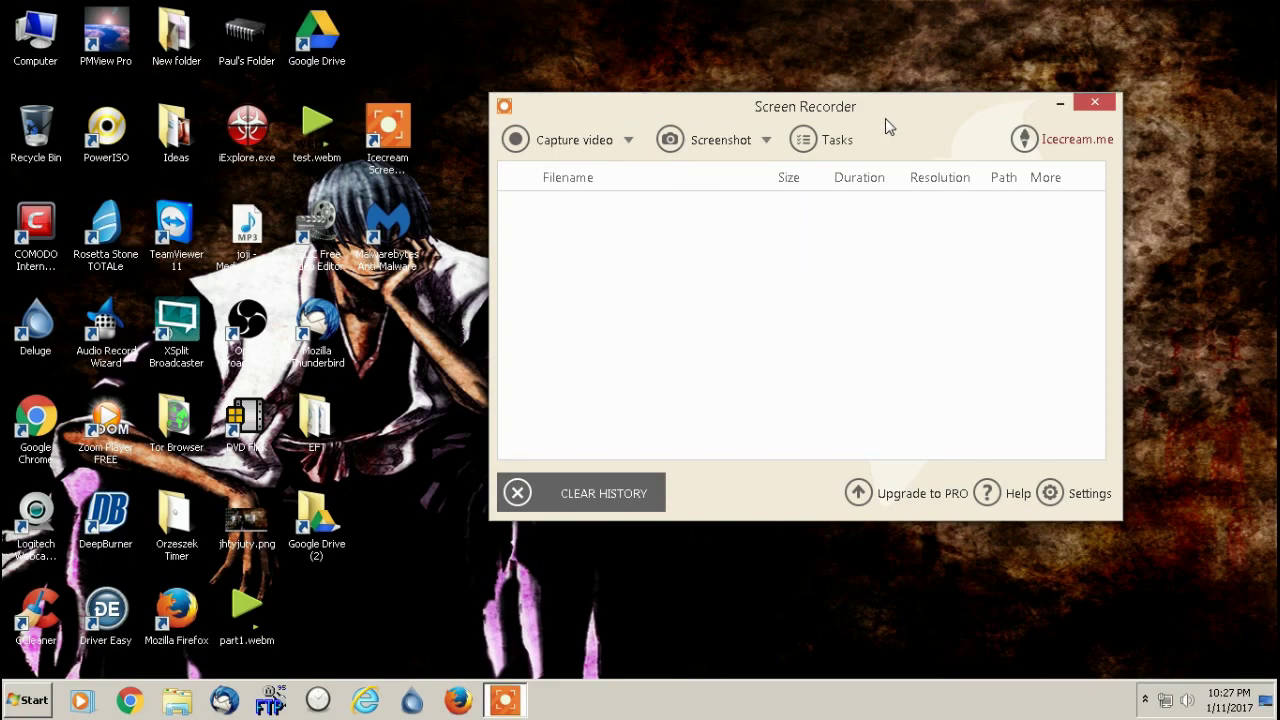
left_click_drag(894, 109, 886, 155)
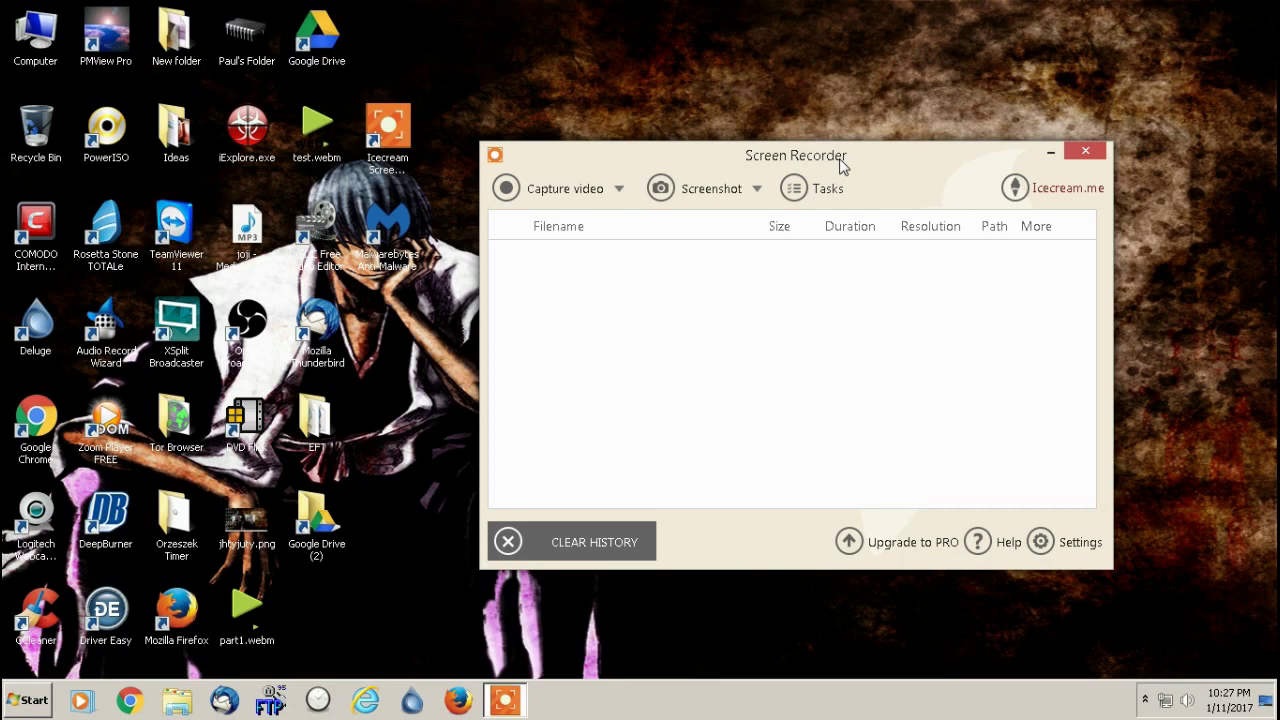
left_click_drag(888, 158, 873, 153)
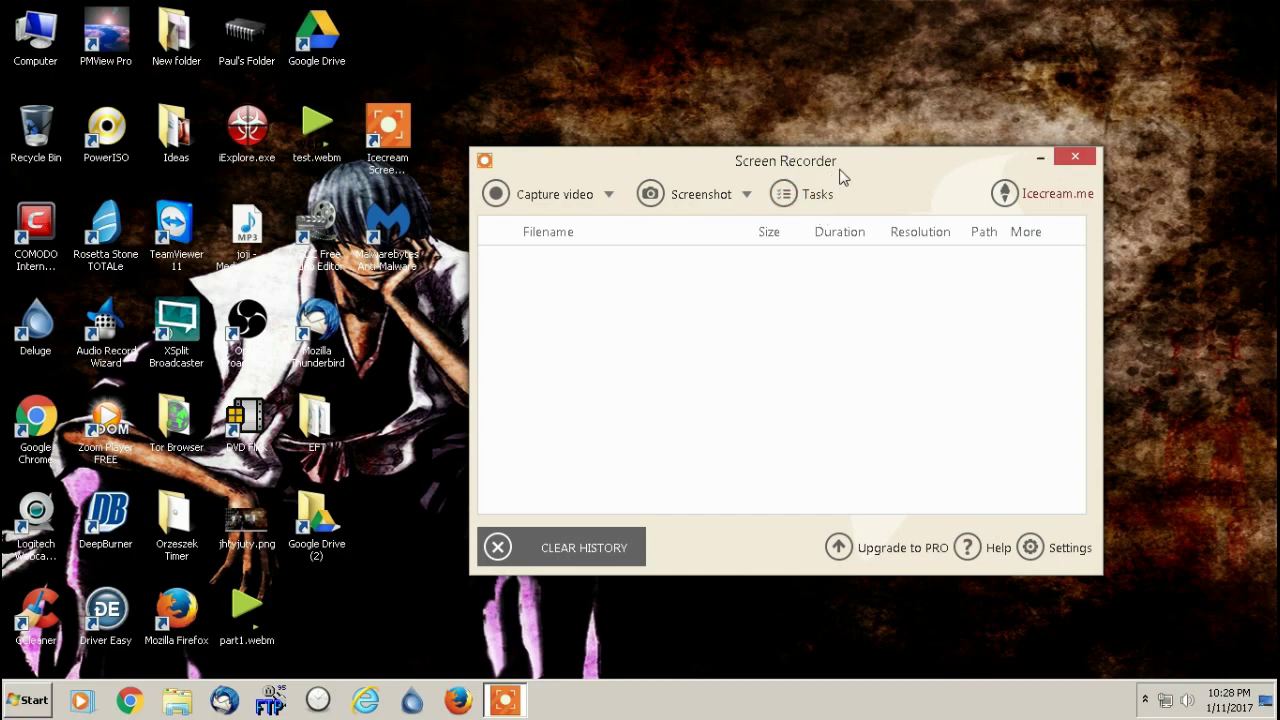
left_click_drag(866, 163, 840, 155)
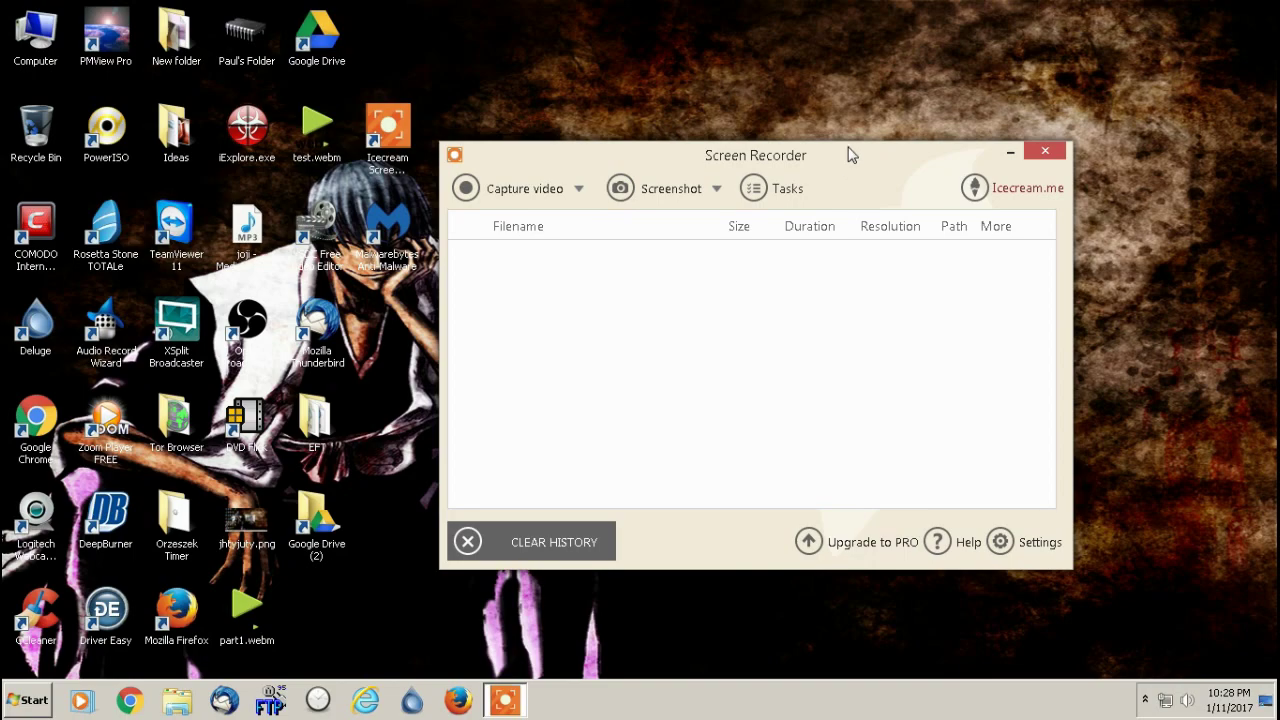
left_click_drag(850, 158, 868, 141)
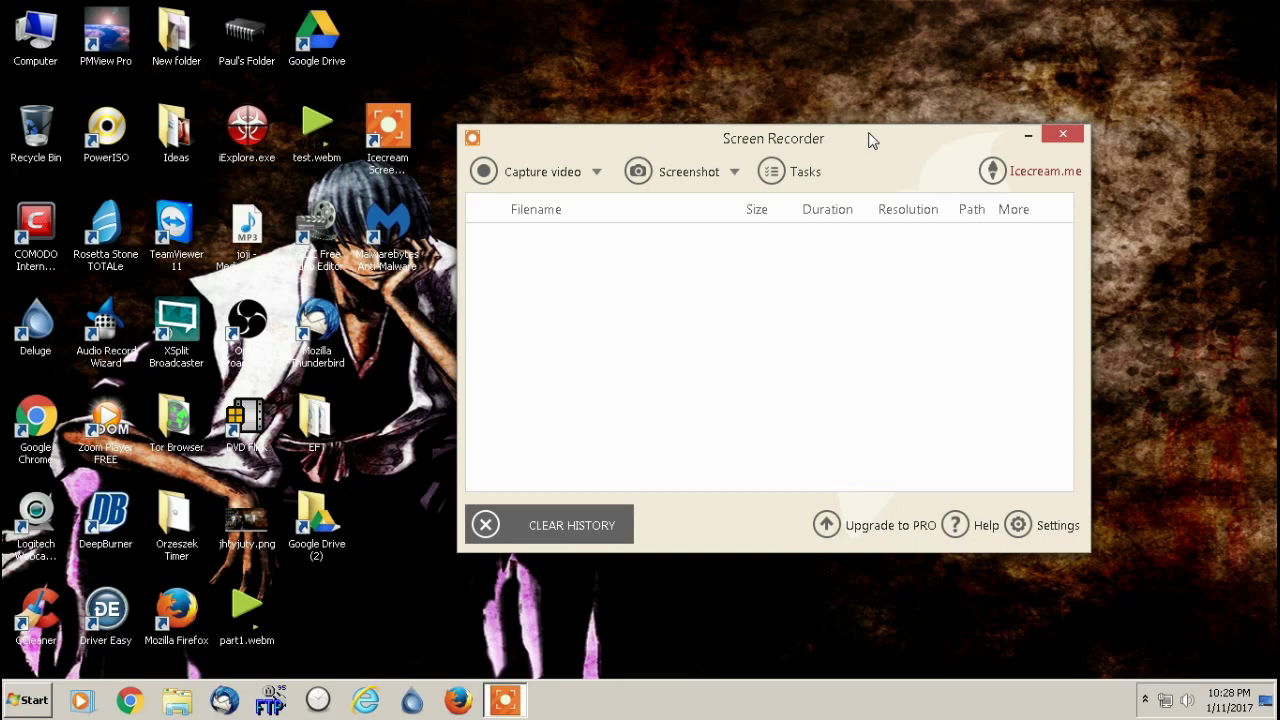
left_click_drag(832, 140, 827, 163)
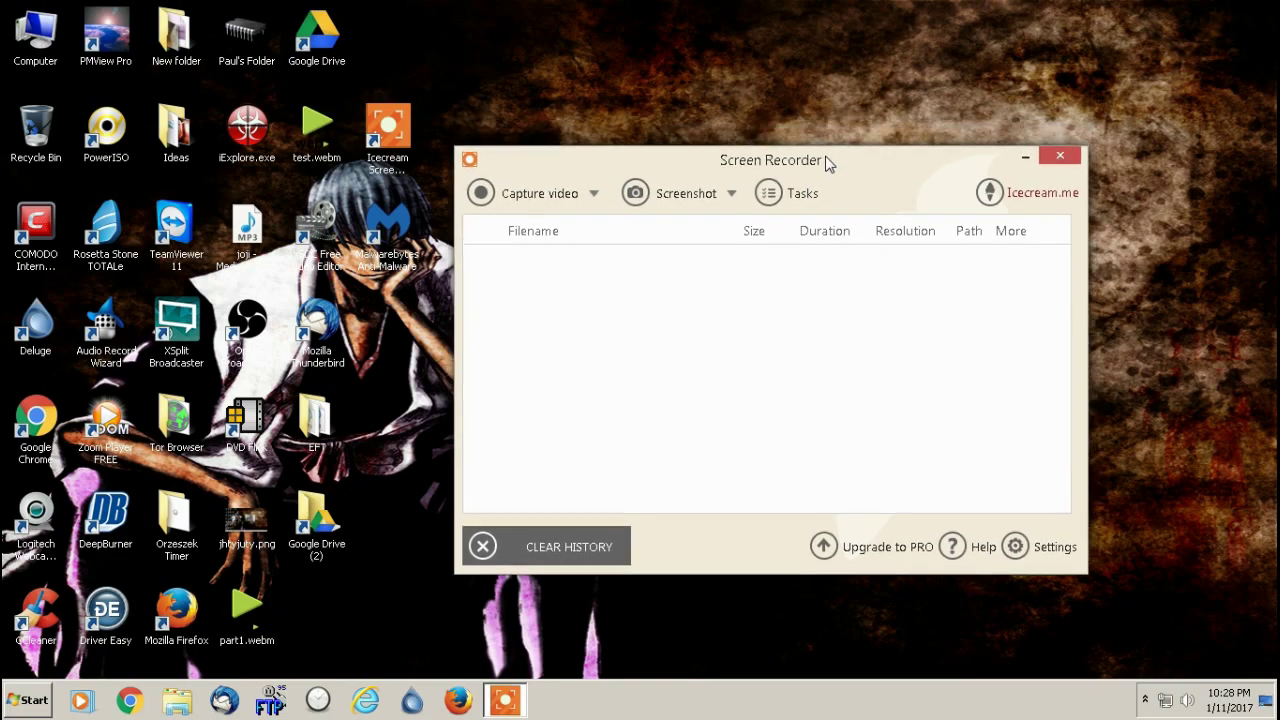